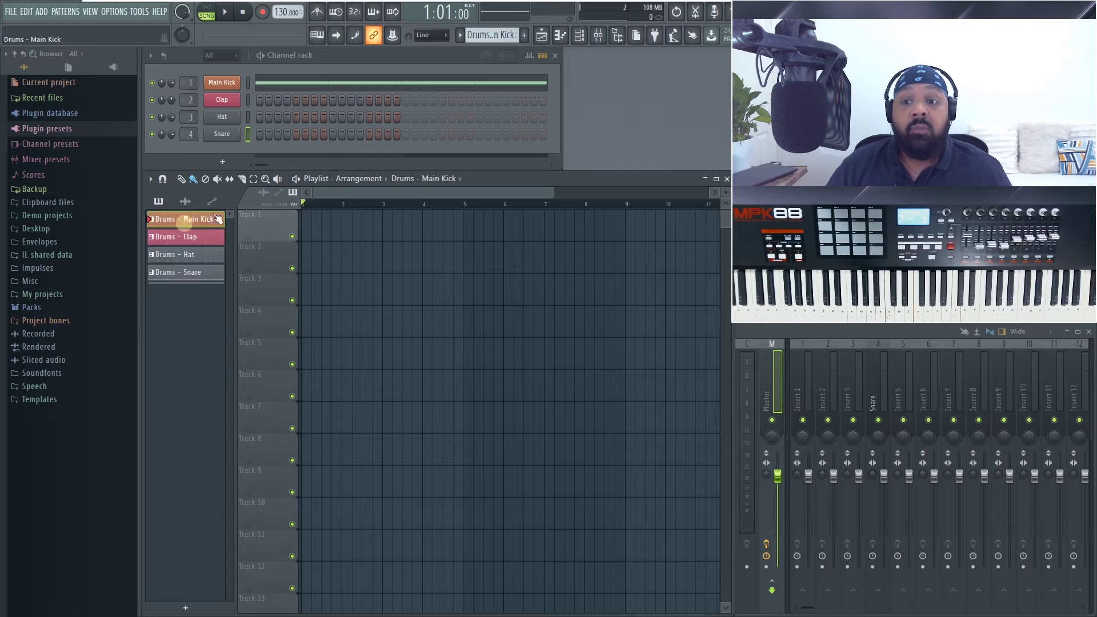
Step: Examine the Clap, Hat, Snare and Main Kick drum patterns in turn, and the pattern options including Split by channel
left_click(209, 239)
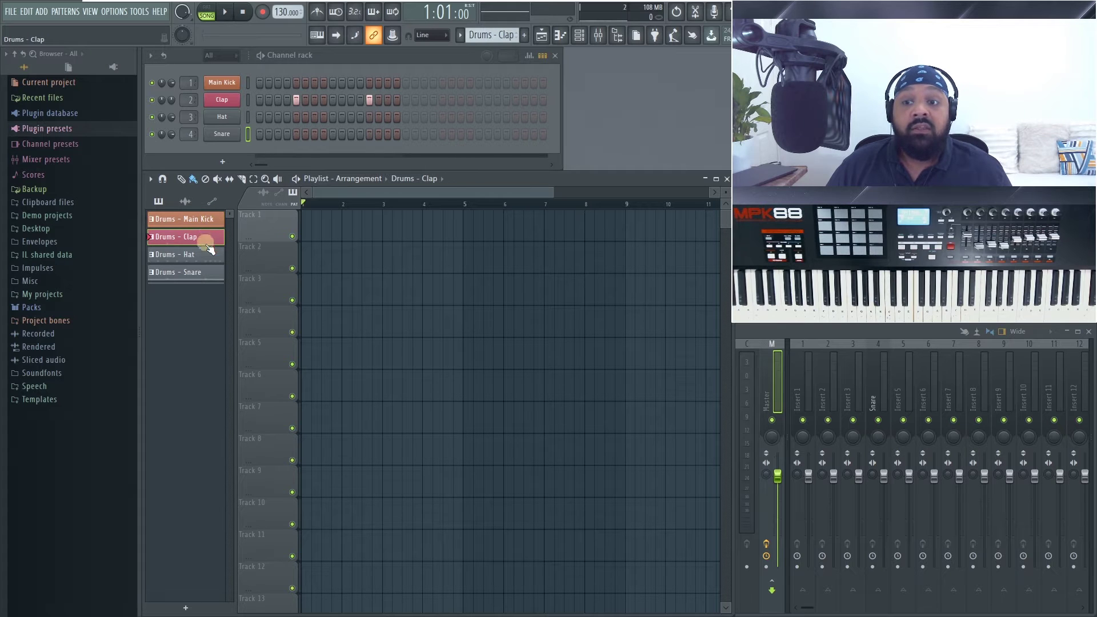
left_click(209, 257)
left_click(208, 272)
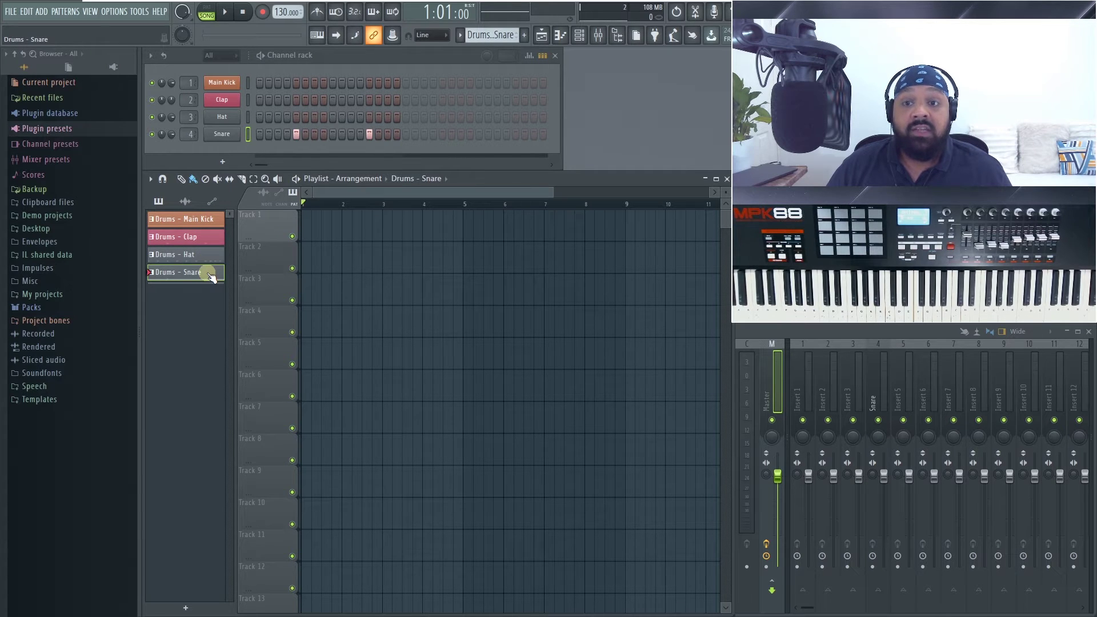
left_click(216, 221)
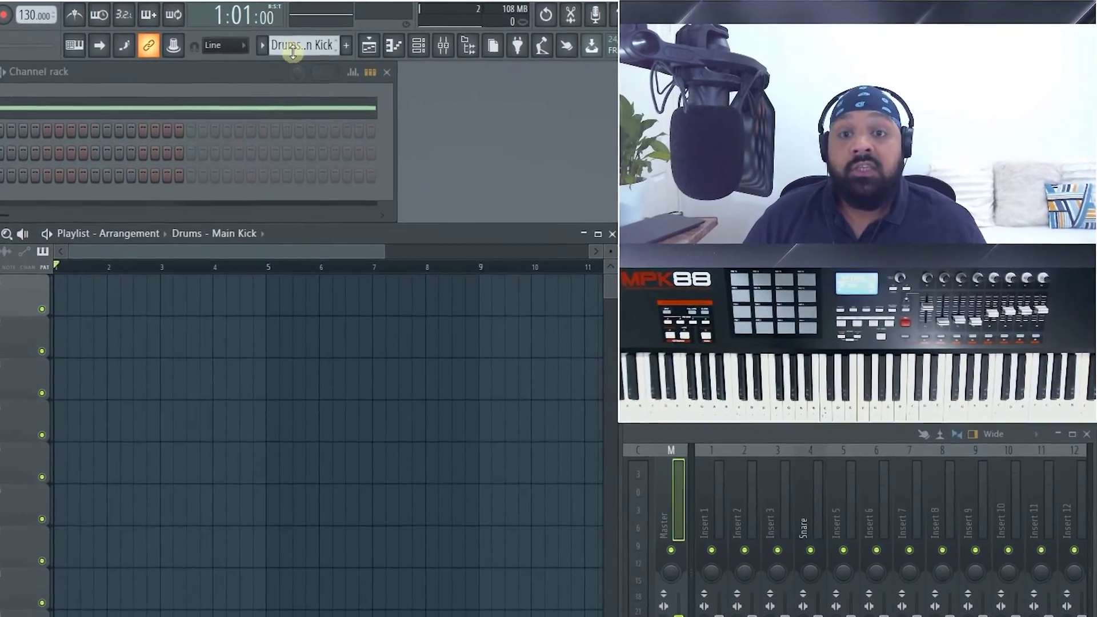
left_click(413, 39)
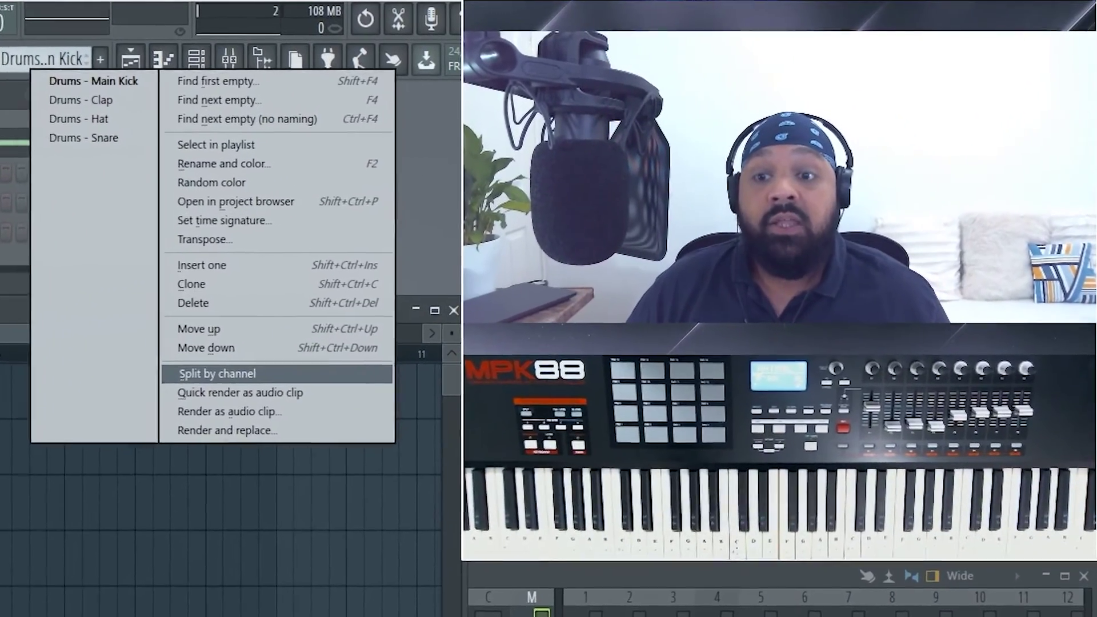
left_click(329, 350)
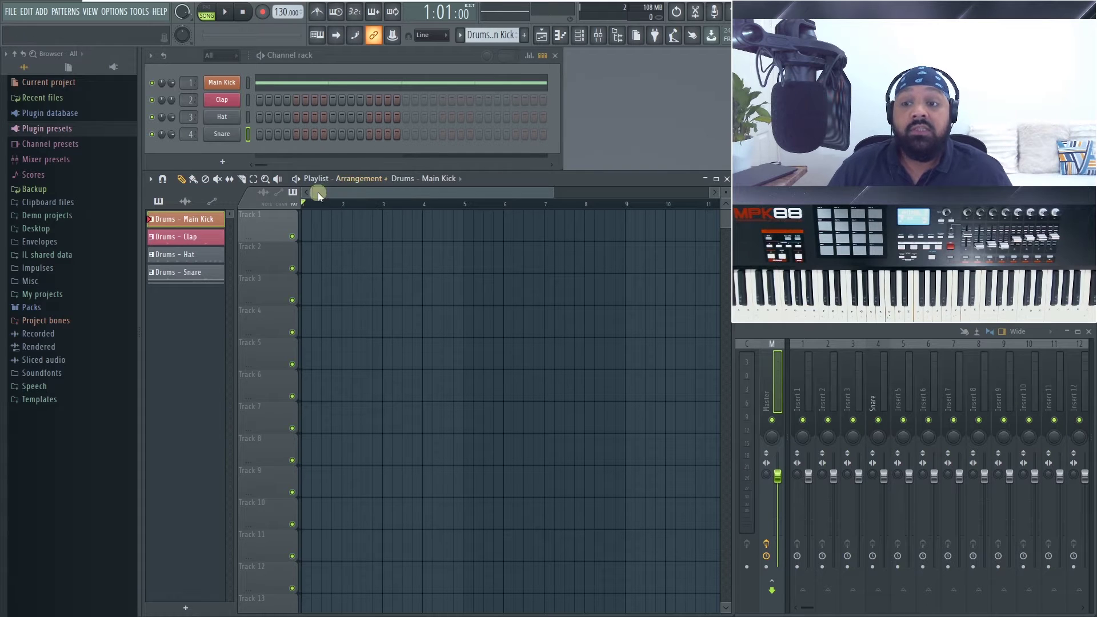
Step: Review the playlist's own snap-to-grid choices and the main snap choices
left_click(163, 180)
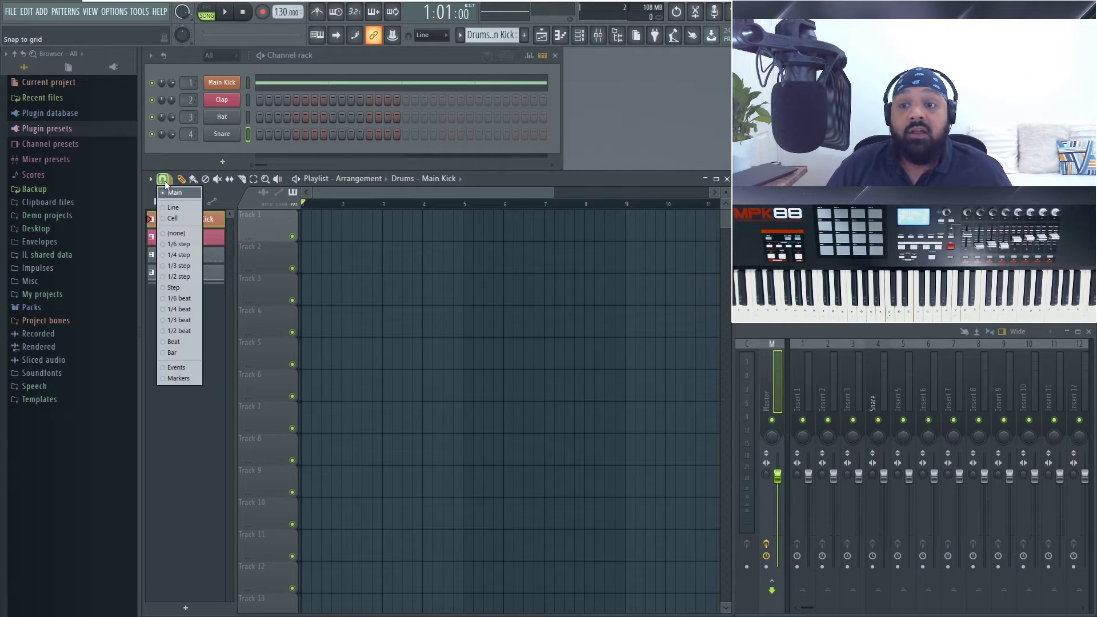
left_click(436, 34)
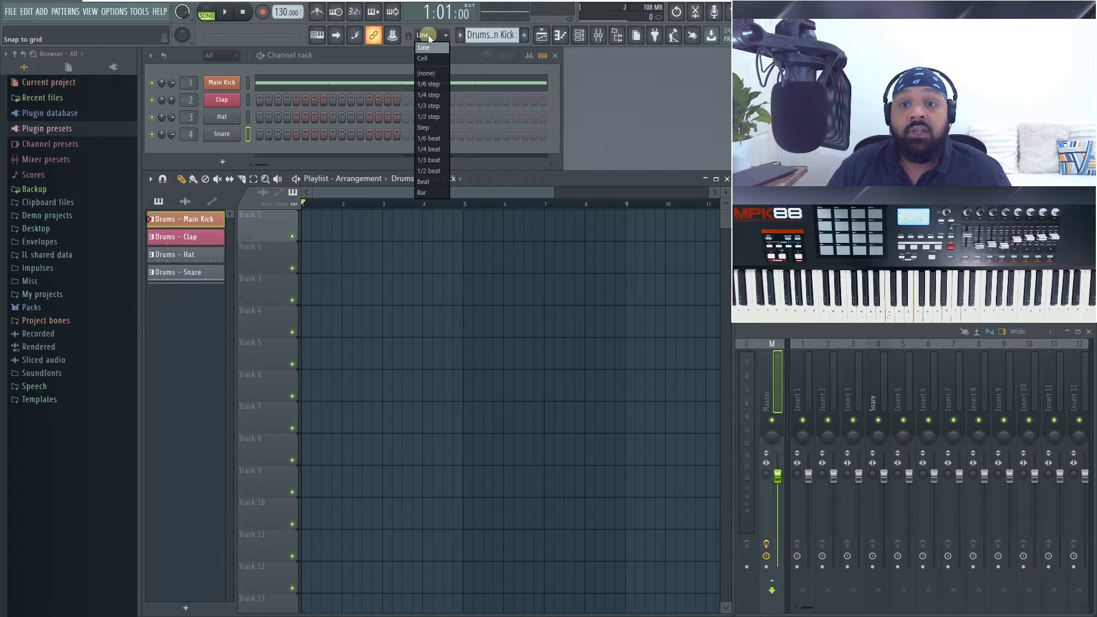
left_click(427, 36)
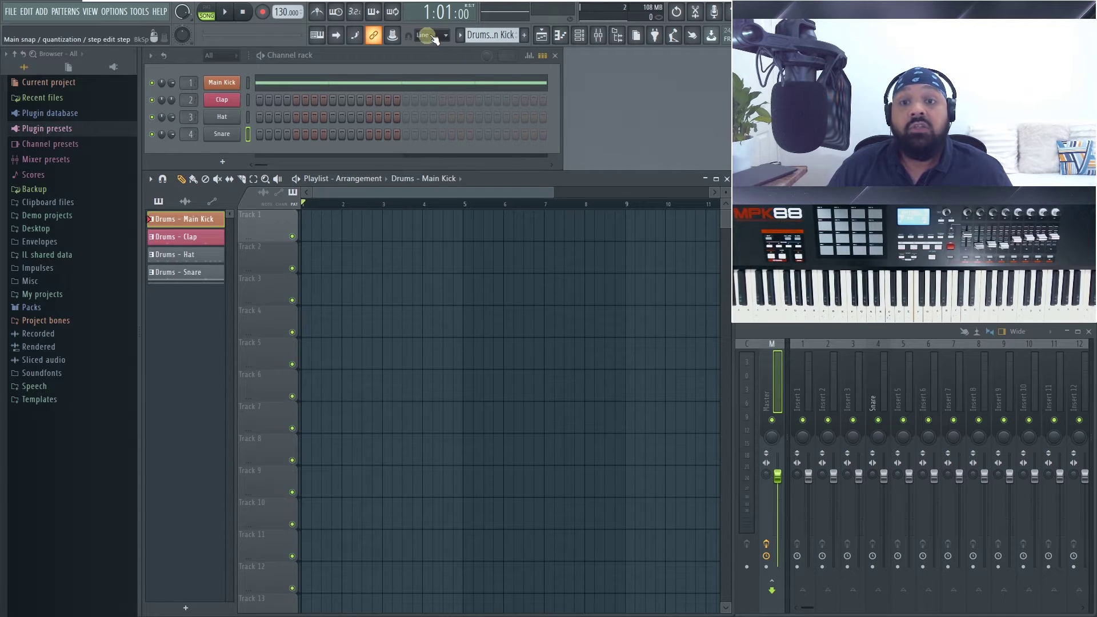
Step: Set the playlist snap to 1/2 beat and place Main Kick clips in bars 1 to 4 of Track 1
left_click(163, 180)
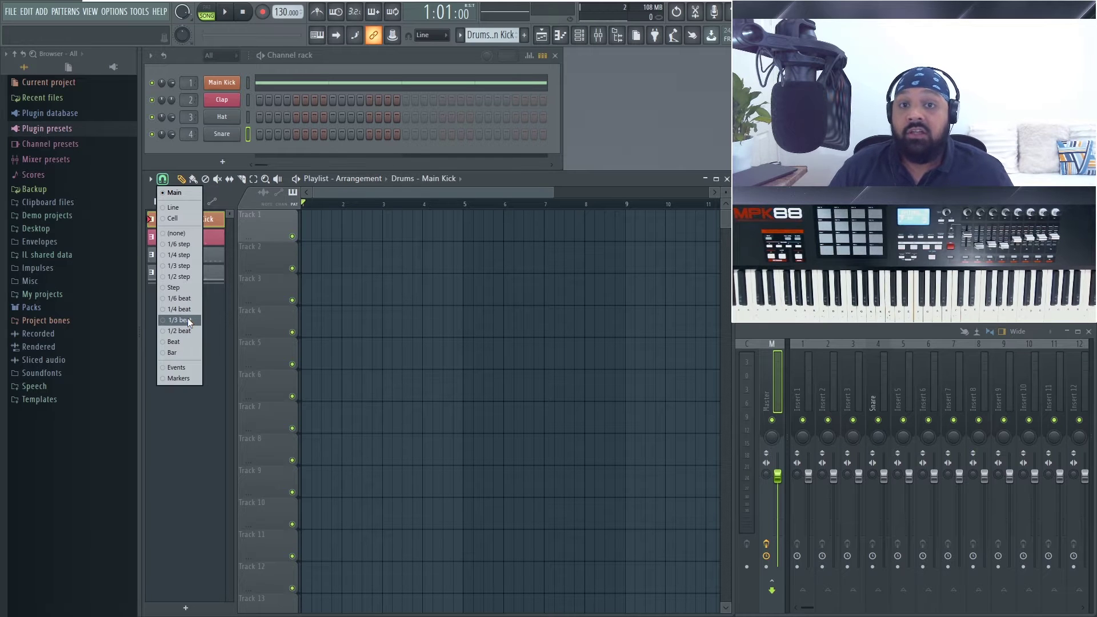
left_click(185, 342)
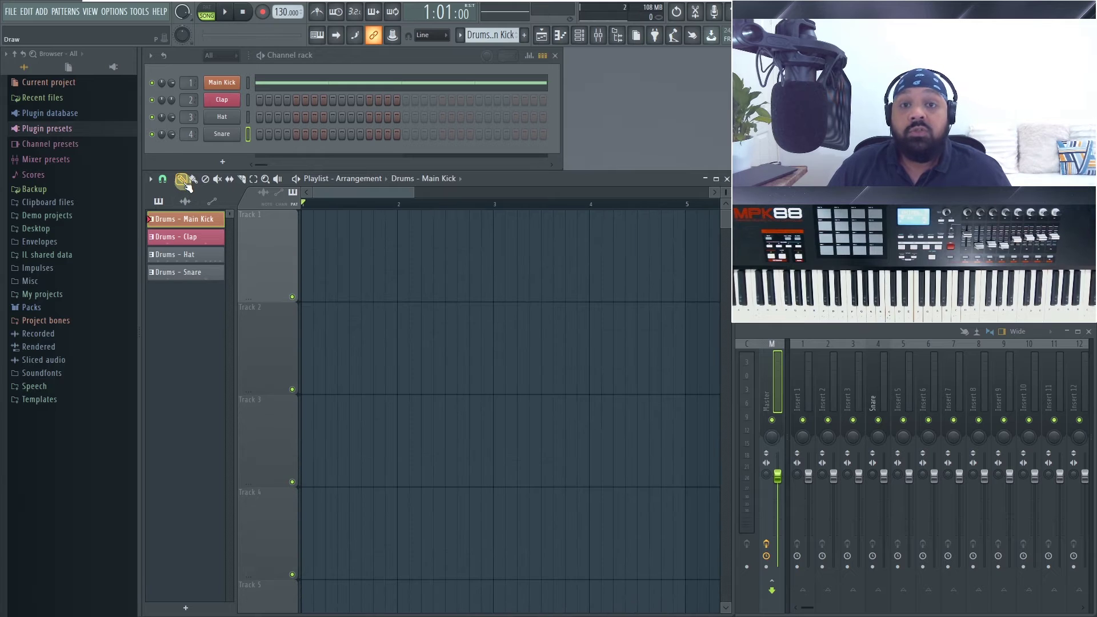
left_click(309, 245)
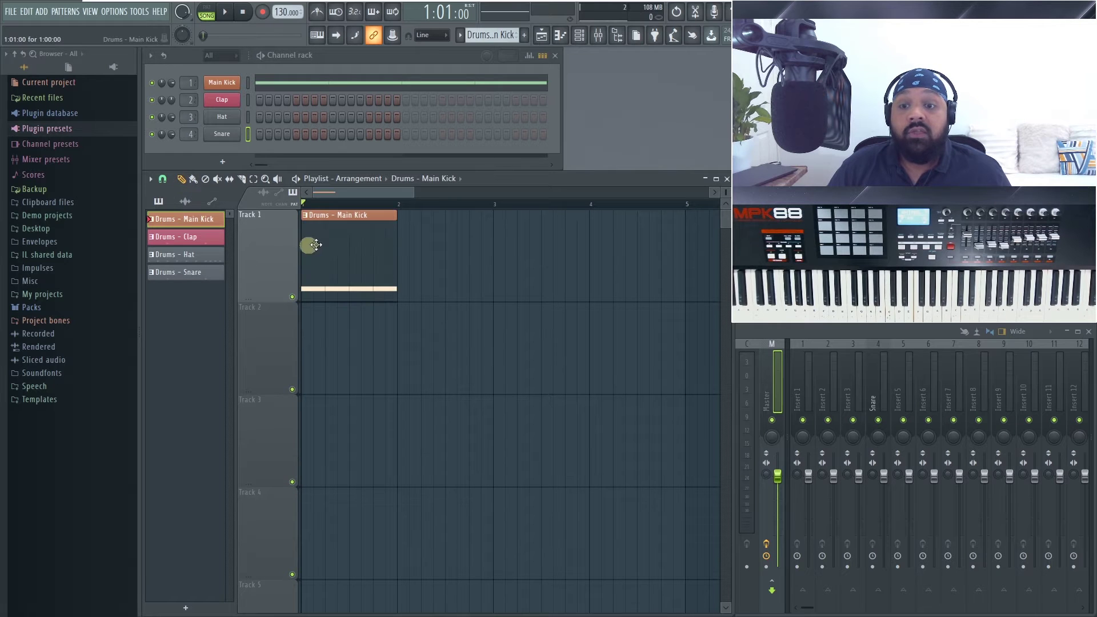
left_click(404, 247)
left_click(498, 244)
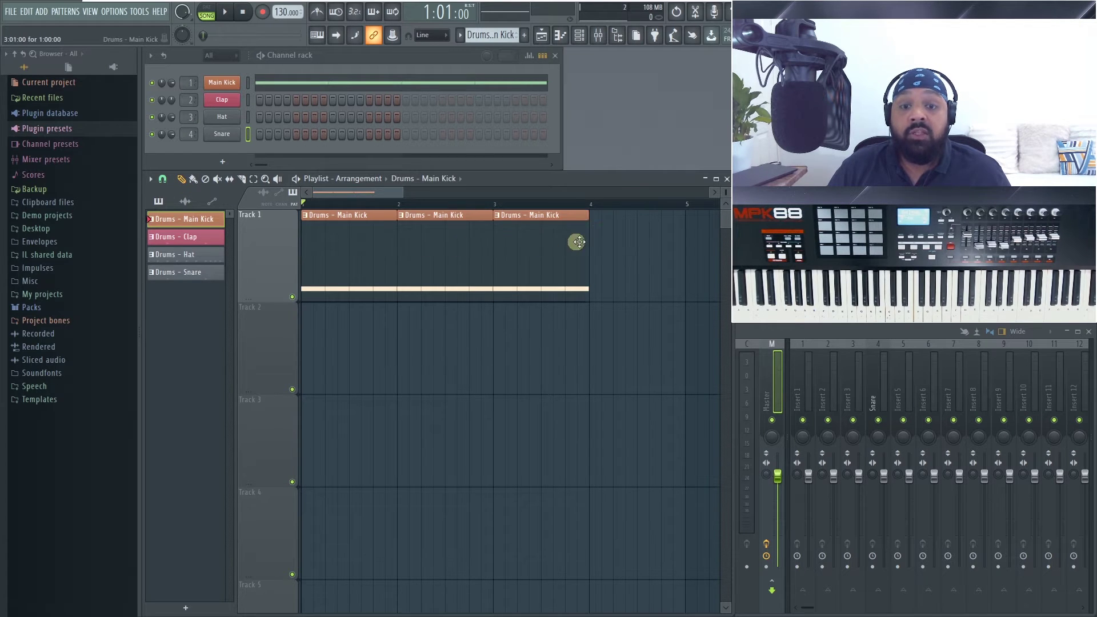
left_click(601, 237)
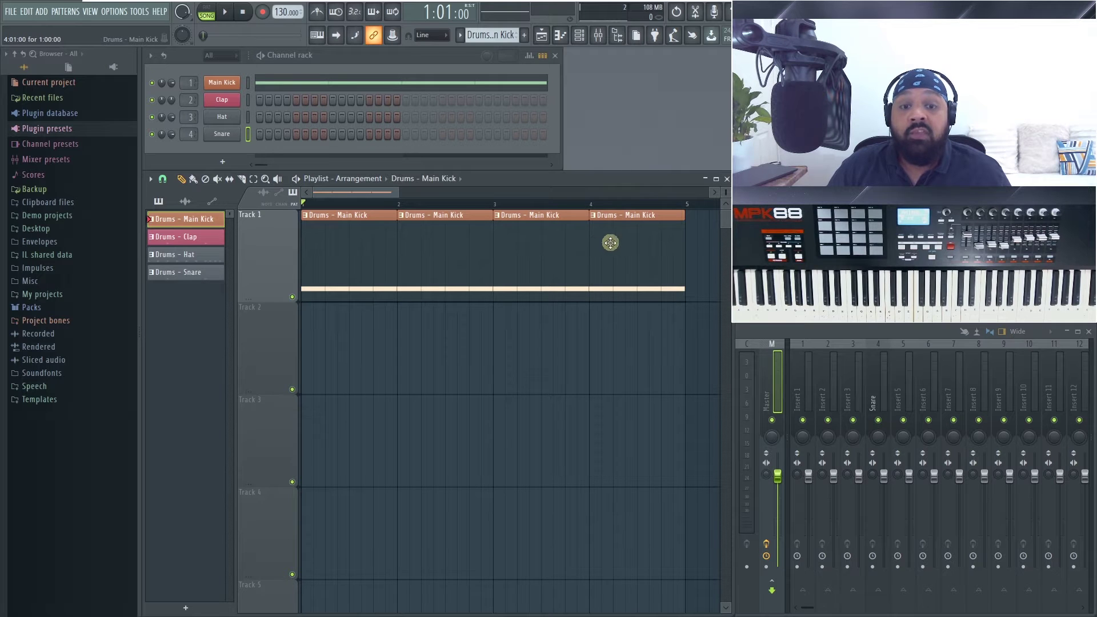
Step: Delete the four Main Kick clips from Track 1
right_click(607, 239)
right_click(580, 243)
right_click(446, 251)
right_click(343, 254)
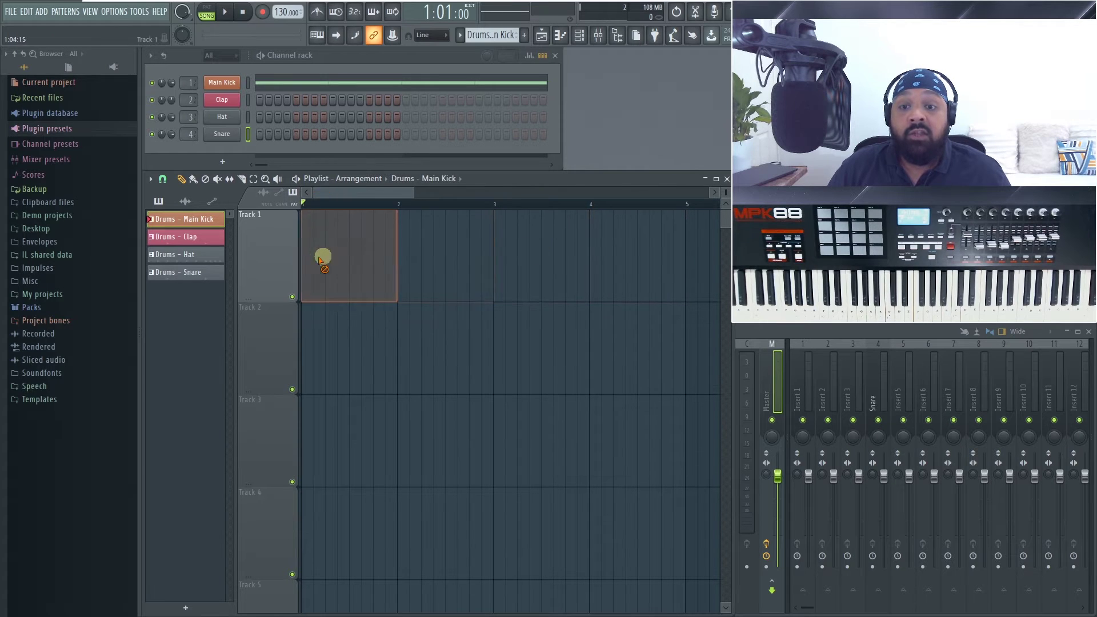
Step: Set the playlist snap to 1/4 beat and draw one Main Kick clip at the start of Track 1
left_click(160, 182)
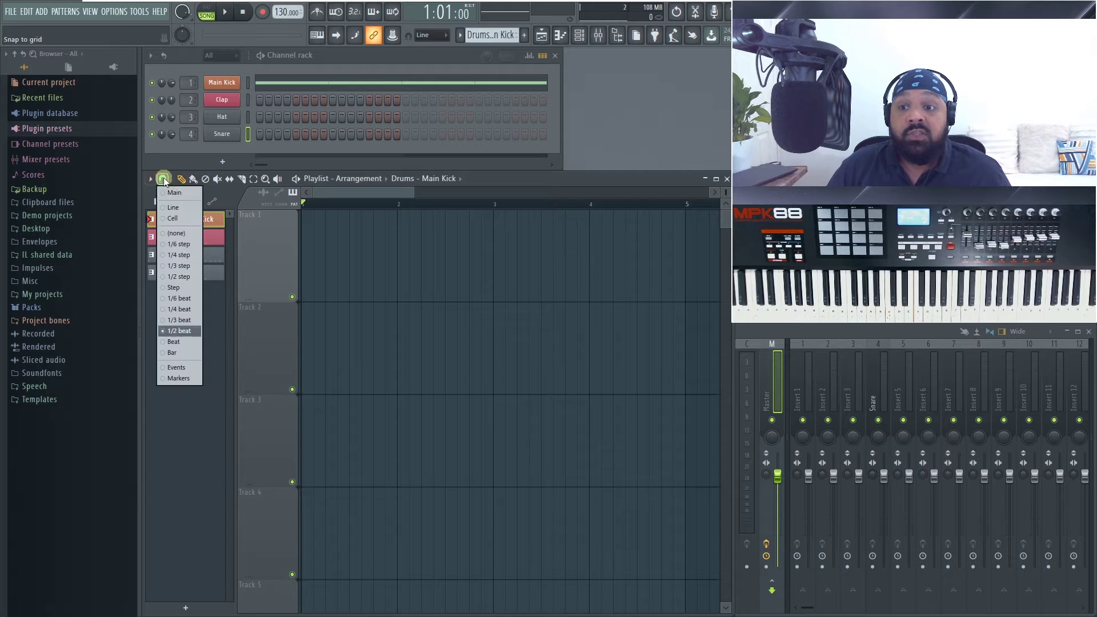
left_click(182, 307)
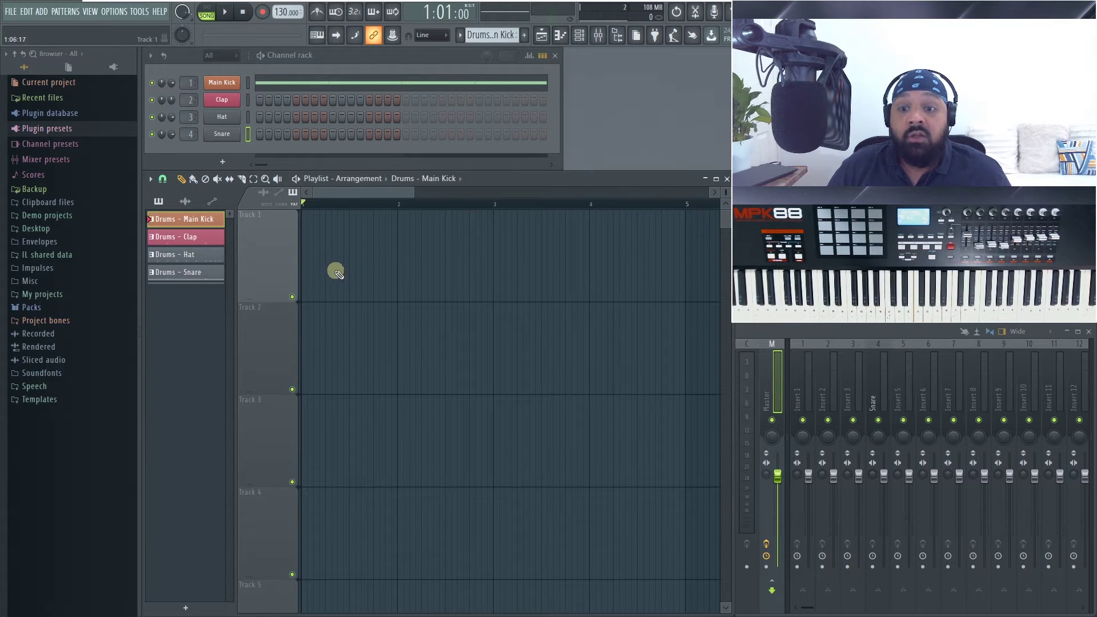
mouse_move(313, 270)
left_mouse_down()
mouse_move(418, 265)
mouse_move(334, 267)
left_mouse_up()
Step: Set the playlist snap to Beat and paint the Main Kick pattern across bars 2 to 4 of Track 1
left_click(162, 178)
left_click(194, 341)
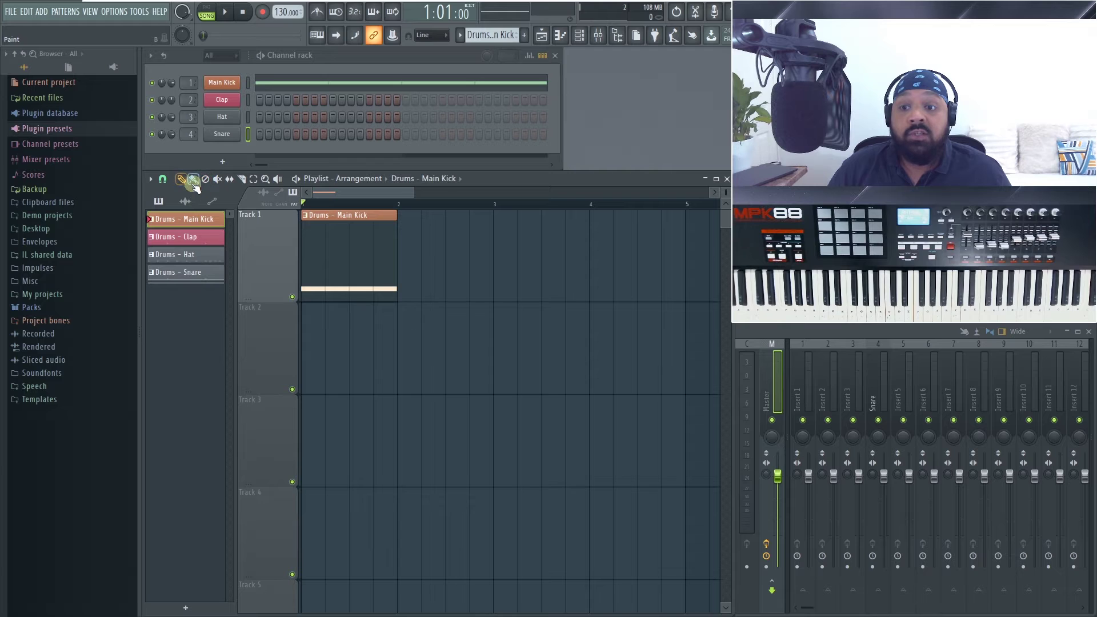
left_click_drag(409, 245, 674, 245)
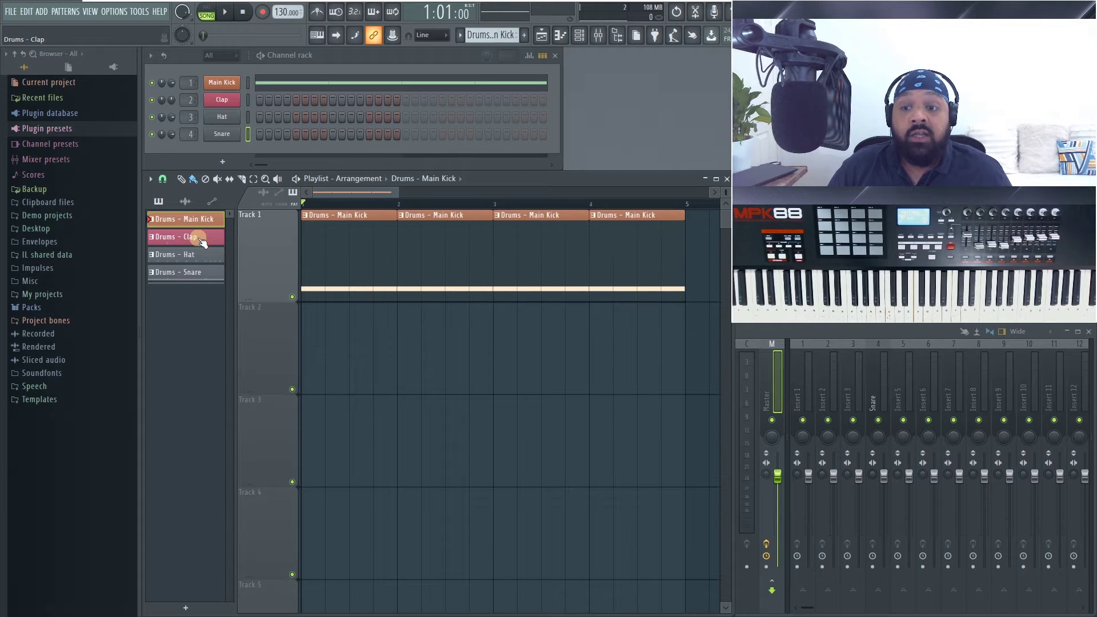
Step: Paint the Clap pattern across bars 1 to 4 of Track 2
left_click(202, 242)
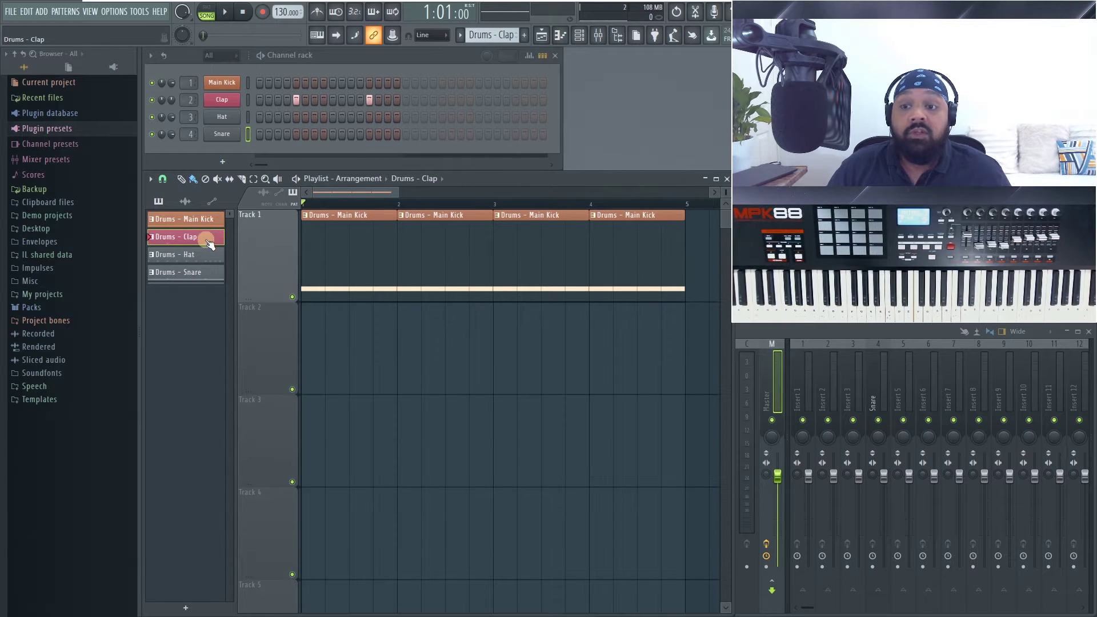
left_click(305, 340)
left_click_drag(307, 341, 644, 347)
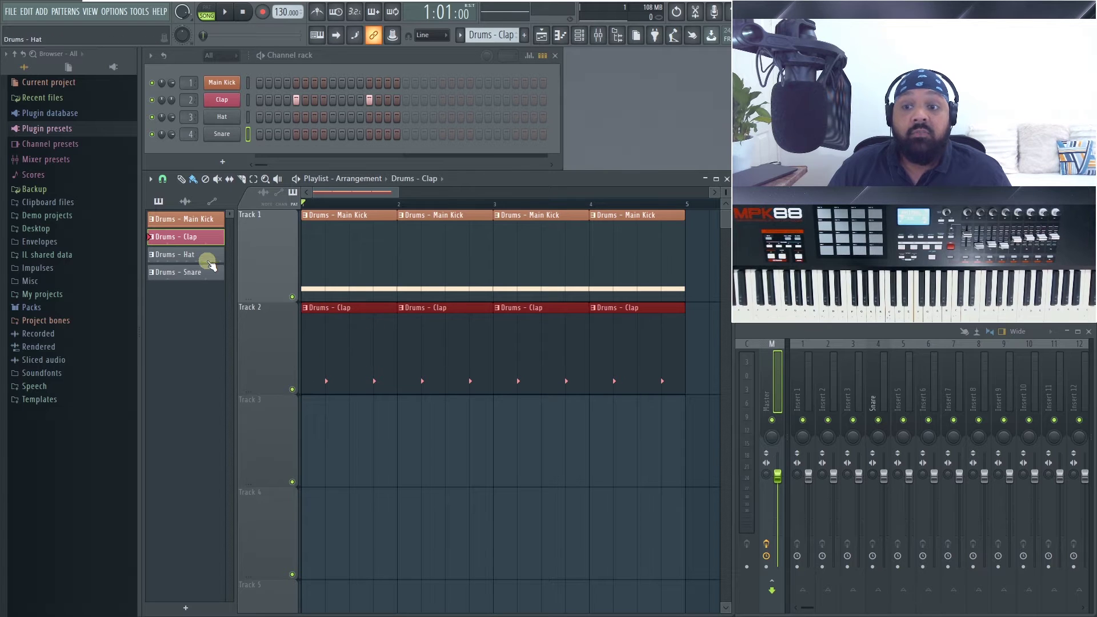
Step: Paint the Hat pattern over bars 3 and 4 of Track 3 and the Snare pattern over bars 1 to 4 of Track 4
left_click(208, 258)
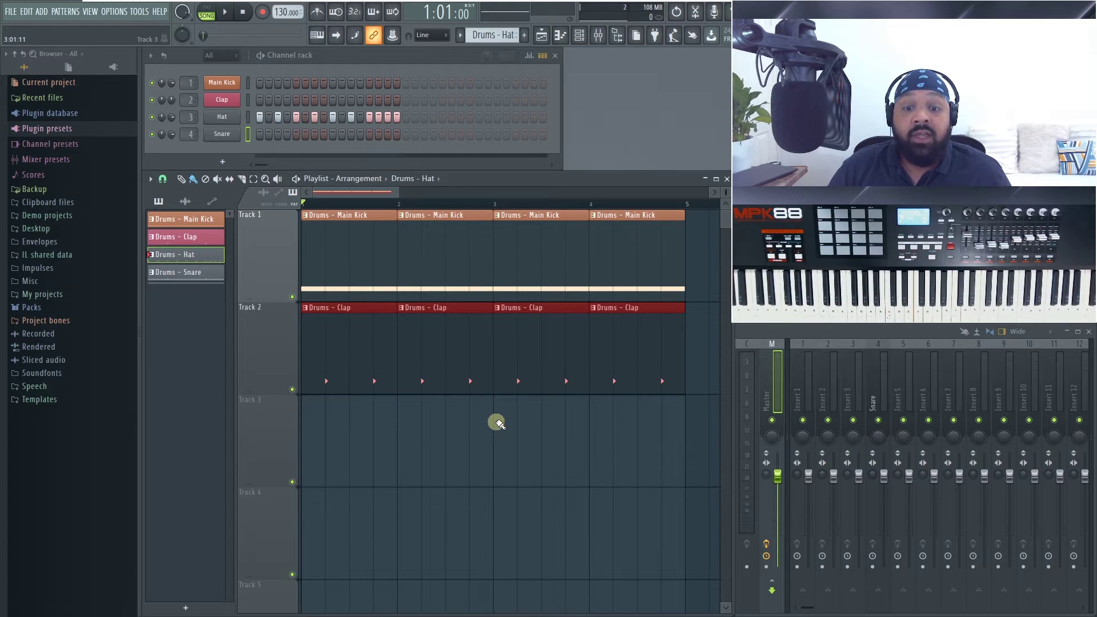
left_click_drag(496, 423, 593, 424)
left_click(174, 274)
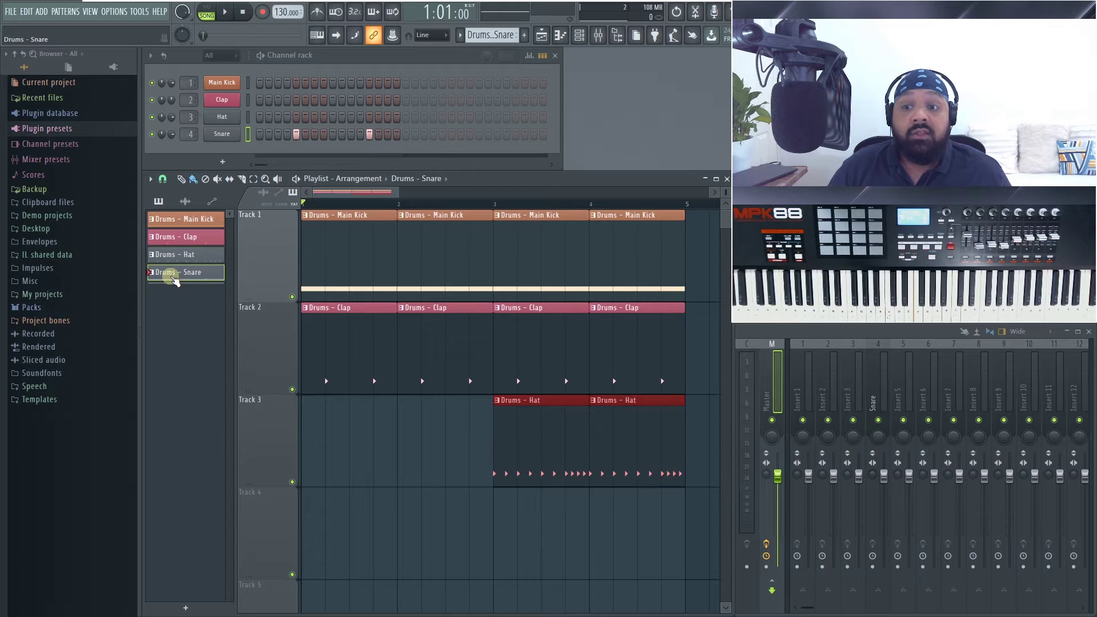
left_click_drag(499, 533, 319, 534)
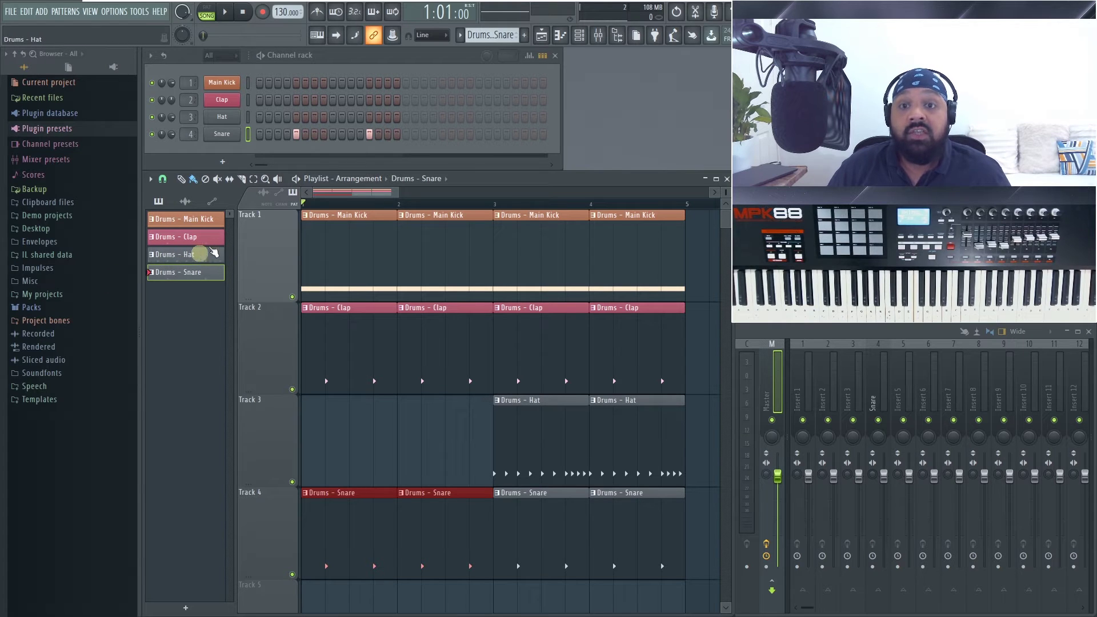
Step: Reorder the pattern list by moving Hat below Snare and Clap to just above Hat
left_click(202, 252)
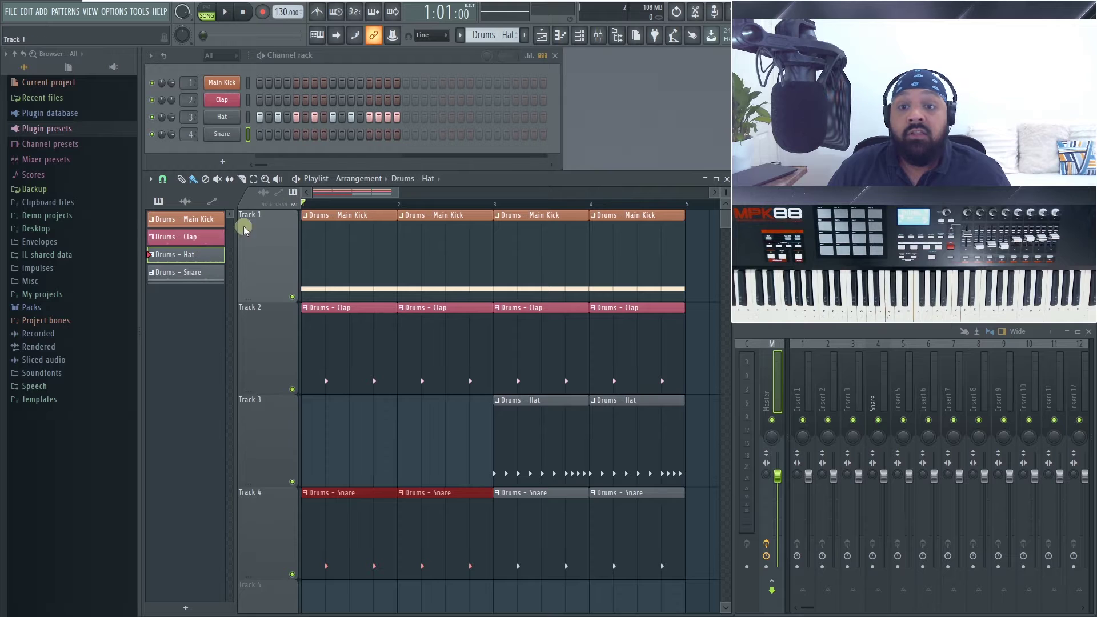
left_click(496, 36)
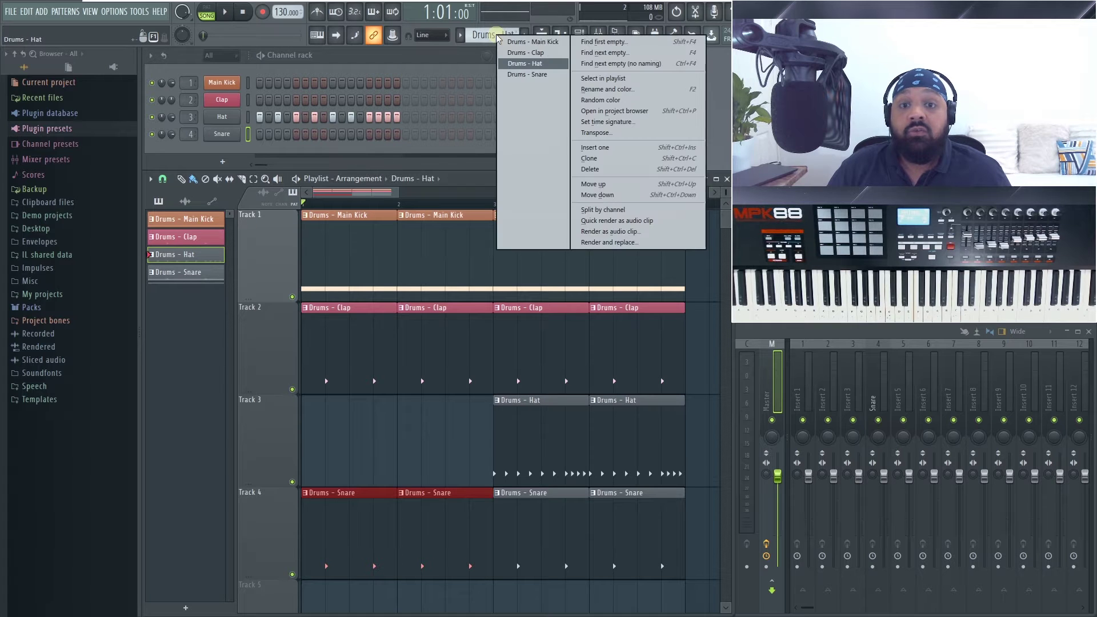
left_click(598, 195)
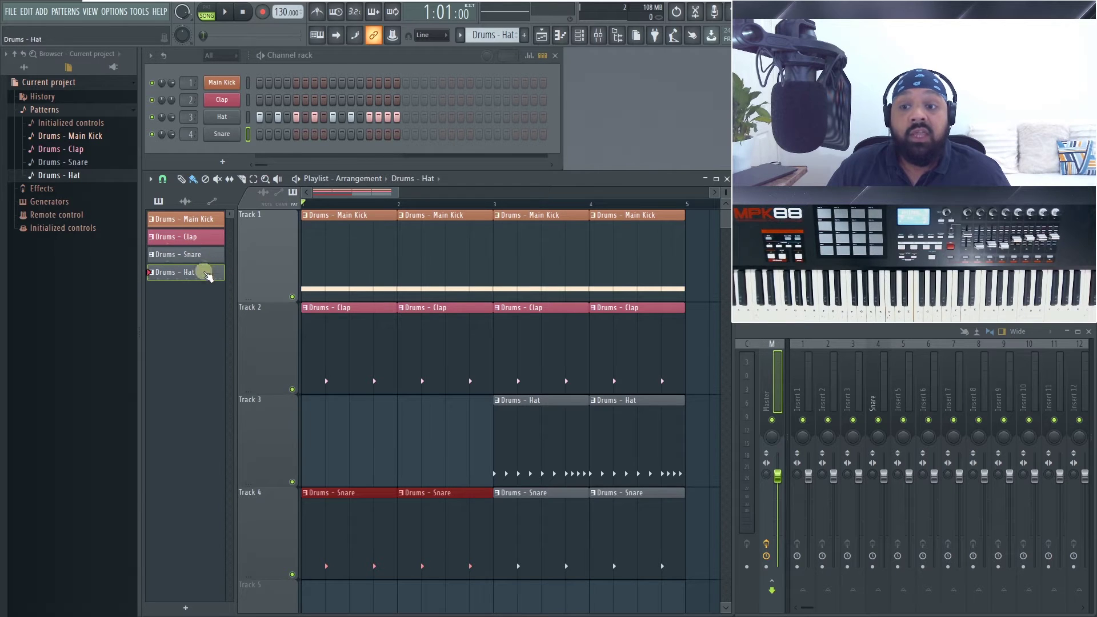
mouse_move(203, 247)
left_mouse_down()
mouse_move(206, 280)
mouse_move(204, 256)
left_mouse_up()
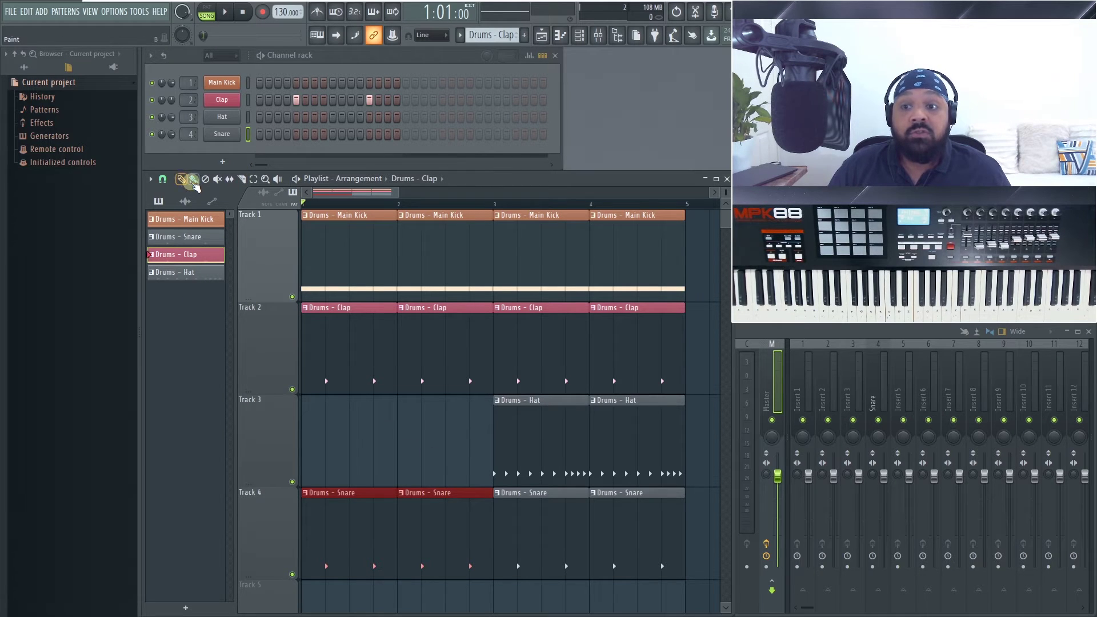
Step: Delete the Main Kick clips in bars 1 and 2 of Track 1 with the Delete tool
left_click(205, 180)
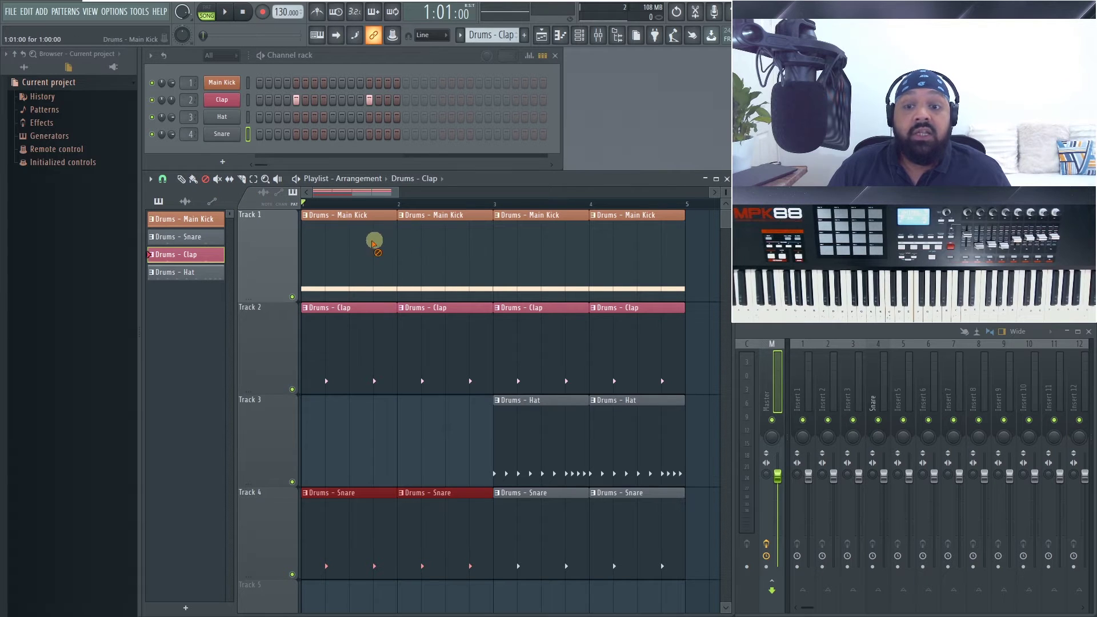
left_click(379, 250)
left_click(436, 245)
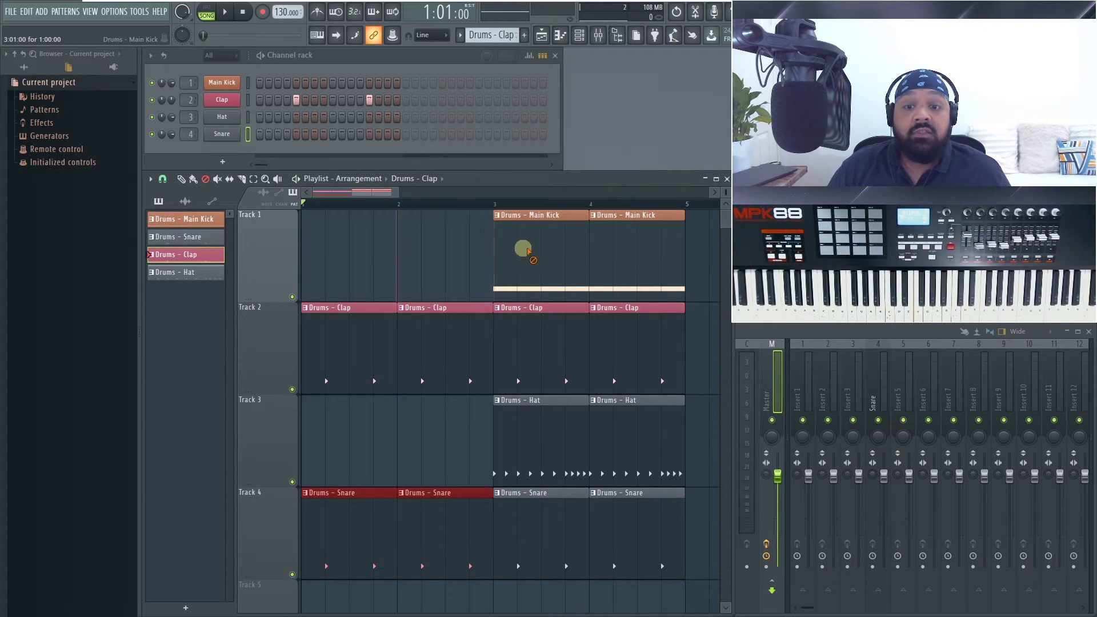
Step: Use the Draw tool to place Main Kick clips in bars 1 and 2 of Track 1, picking the pattern from an existing clip
left_click(182, 179)
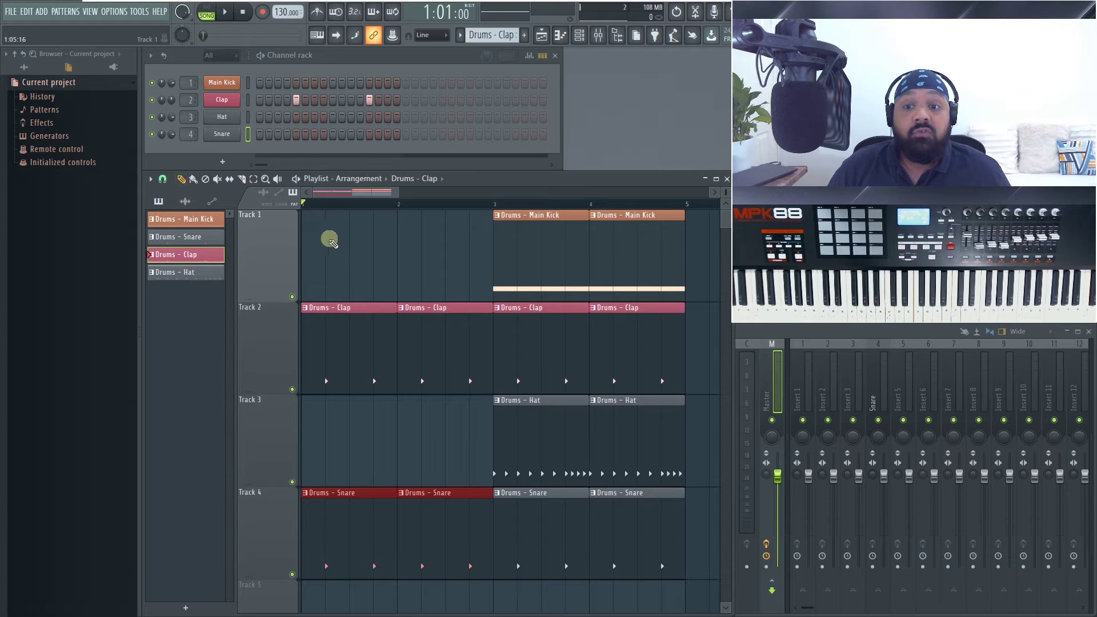
left_click_drag(313, 240, 511, 242)
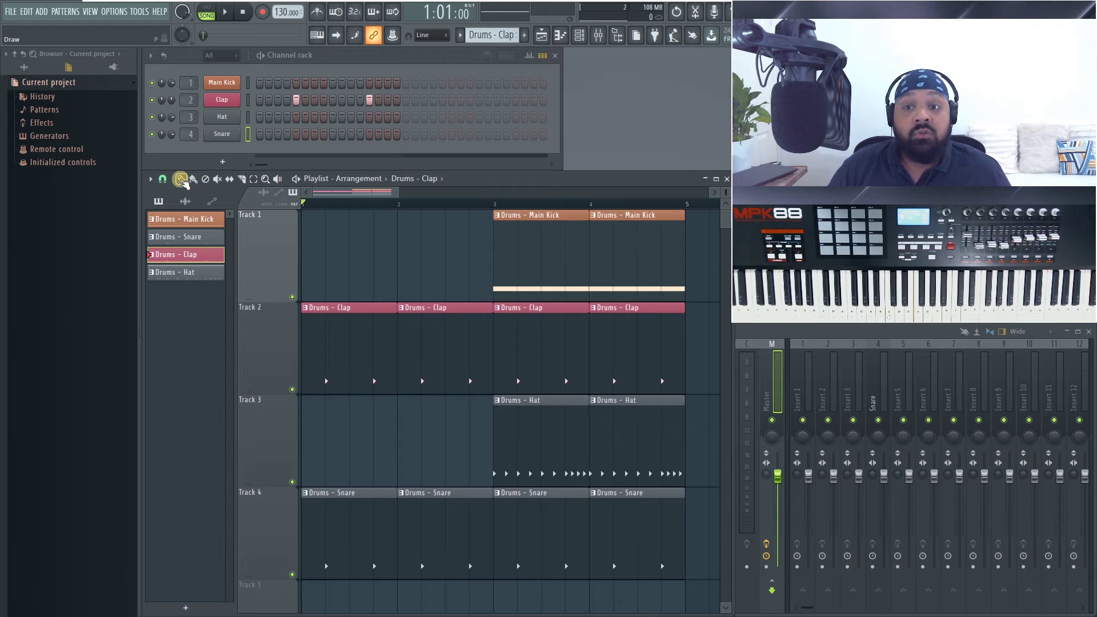
left_click(186, 222)
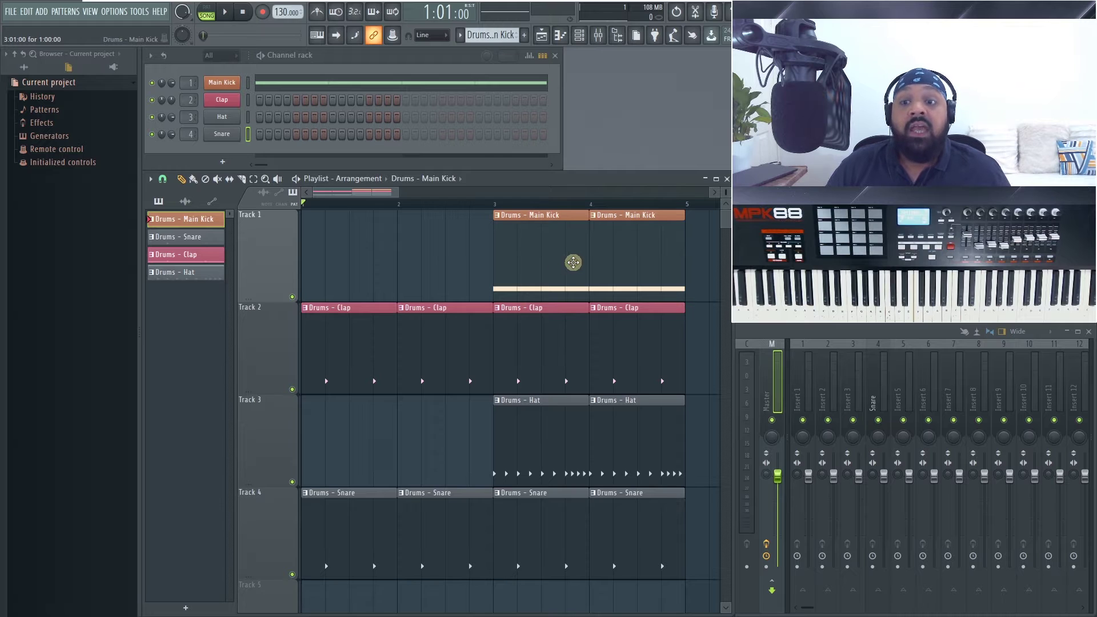
left_click(432, 345)
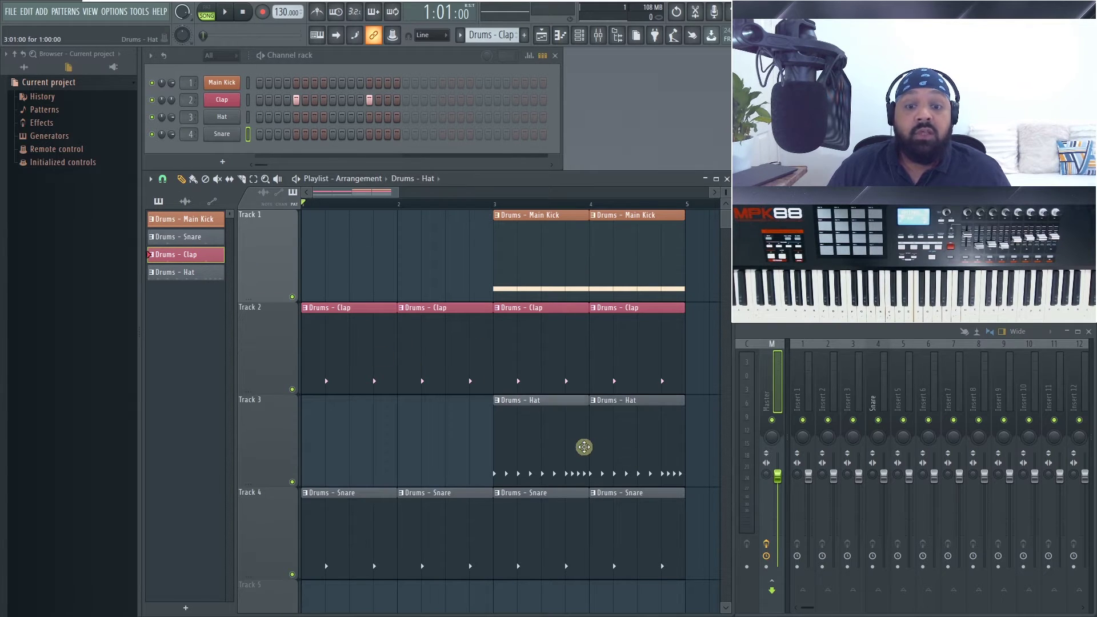
left_click(583, 445)
left_click(538, 278)
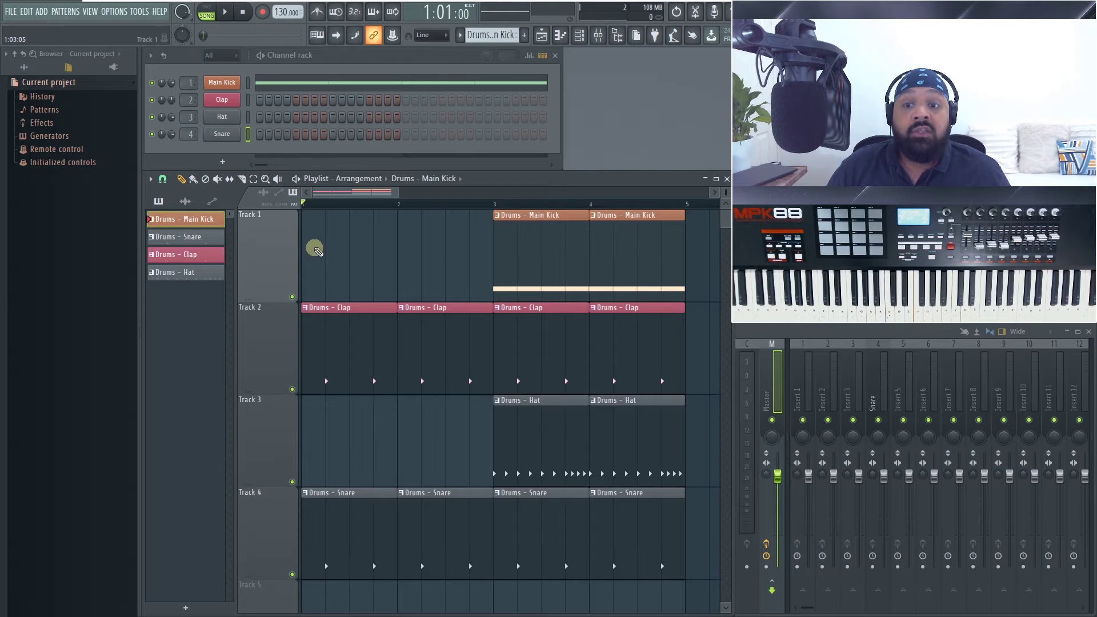
left_click(318, 250)
left_click(427, 259)
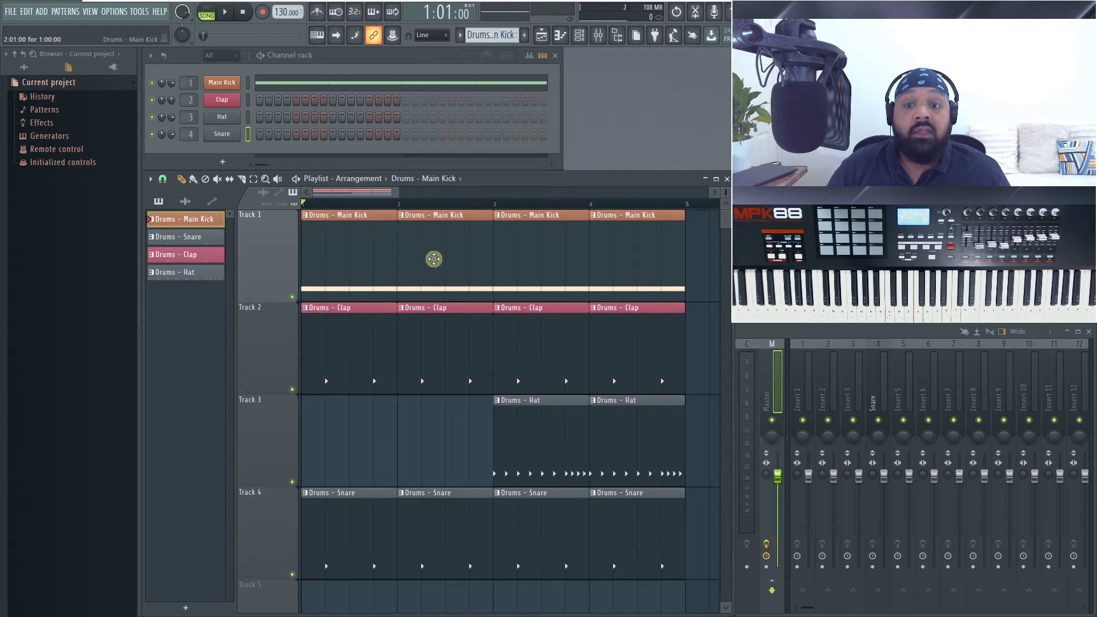
Step: Pick the Clap pattern from an existing clip and place it at 1:05 on Track 3, removing it again
left_click(439, 336)
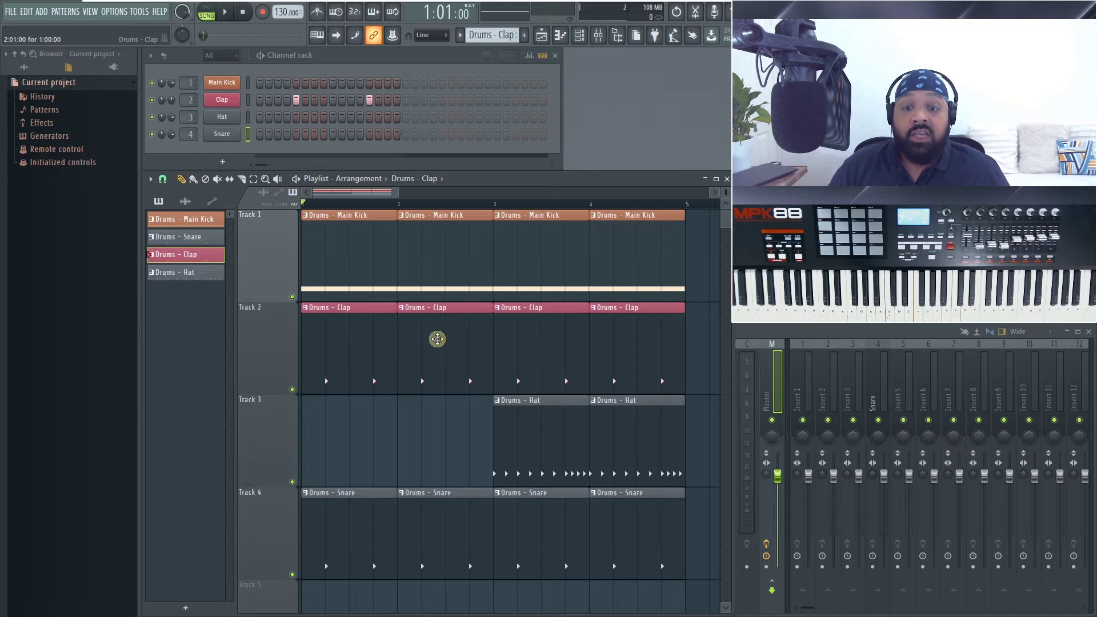
left_click(337, 465)
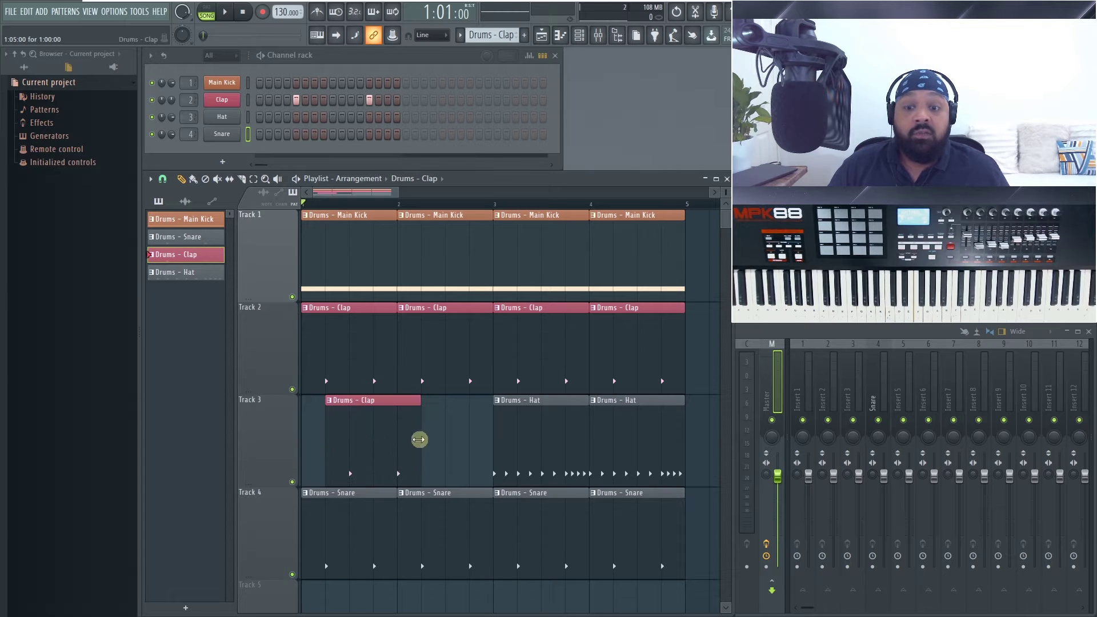
right_click(385, 440)
Step: Mute the Main Kick clip in bar 2 of Track 1 with the Mute tool
left_click(217, 180)
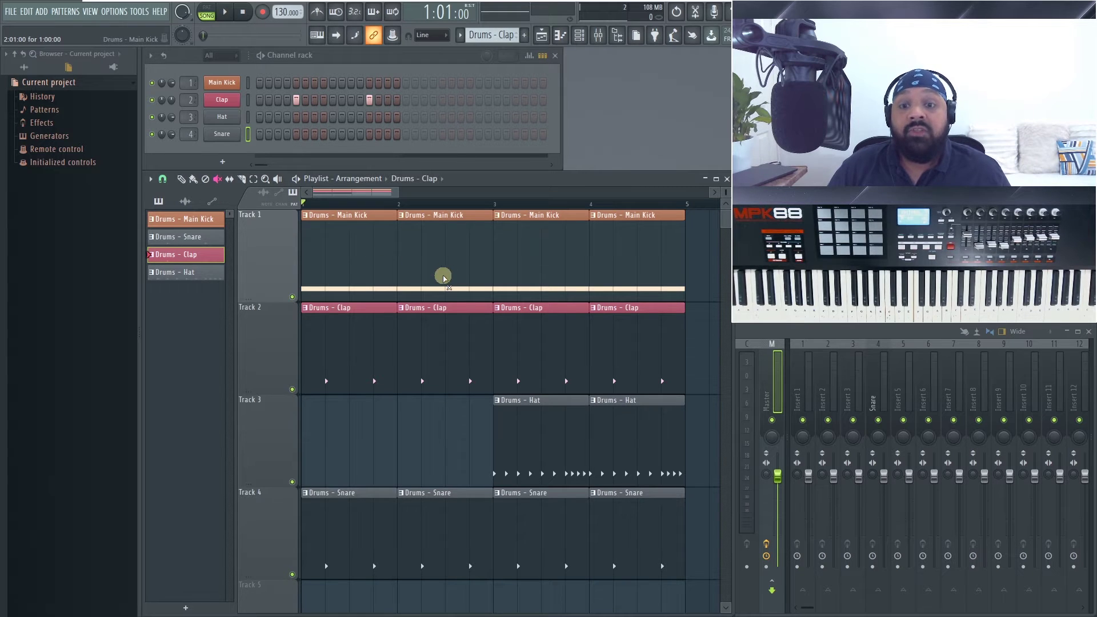
left_click(443, 279)
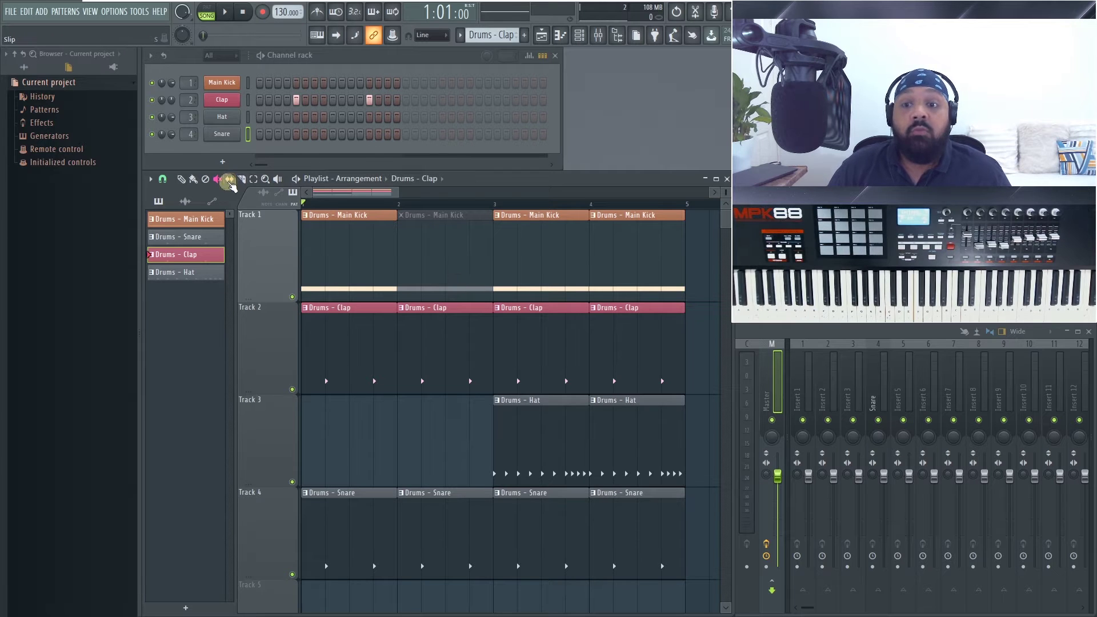
Step: Try the Slip tool on the contents of the bar 2 Main Kick clip and the bar 3 Clap and Hat clips
left_click(229, 179)
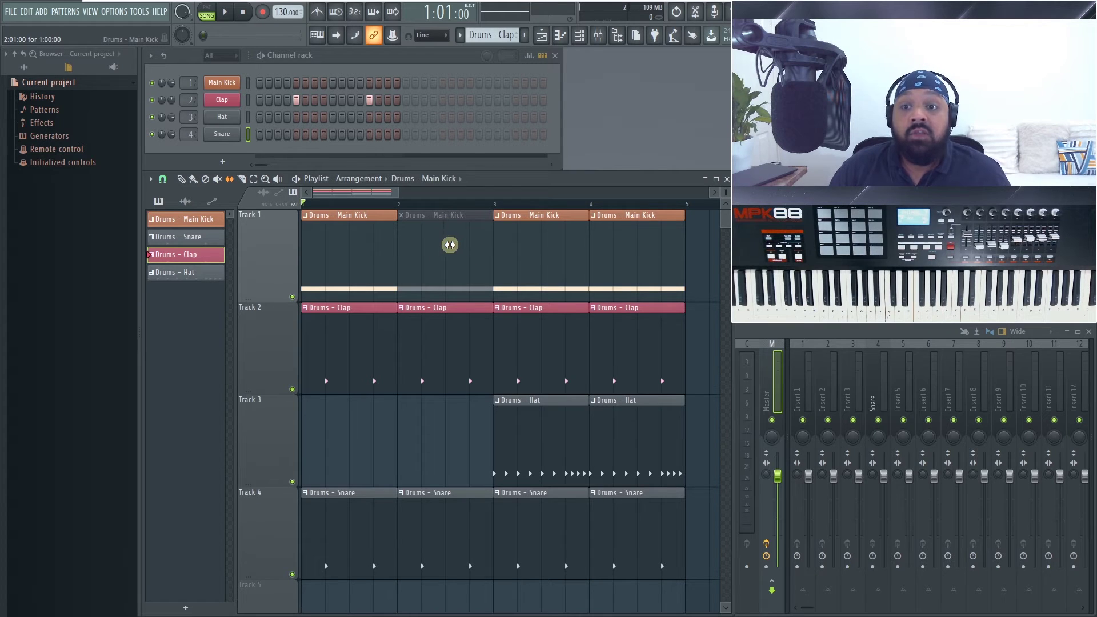
left_click_drag(450, 244, 477, 243)
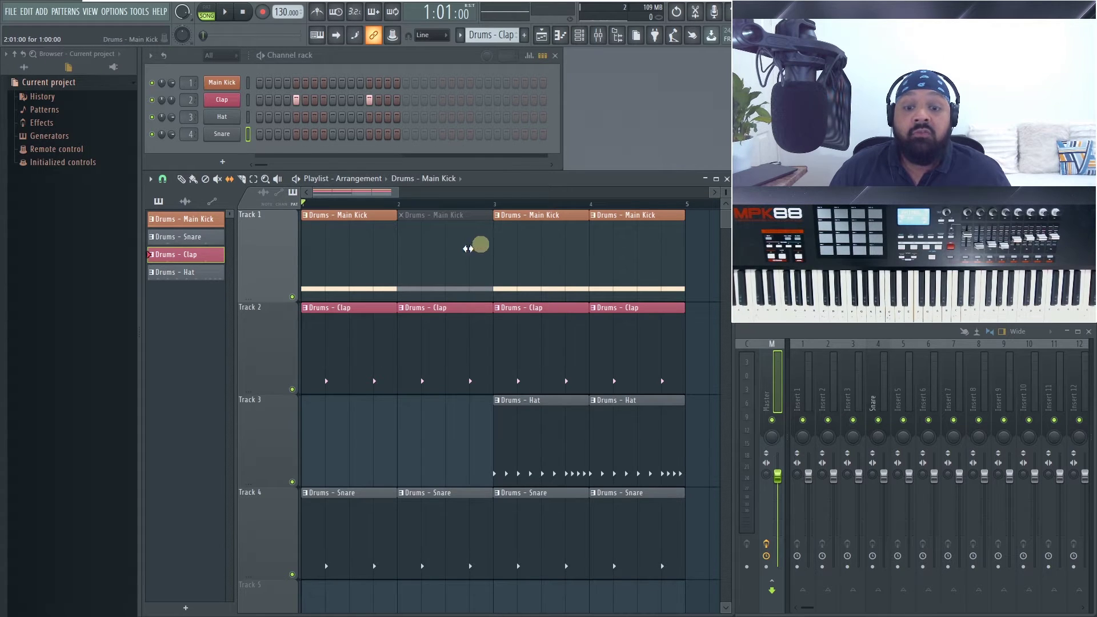
left_click_drag(537, 354, 556, 353)
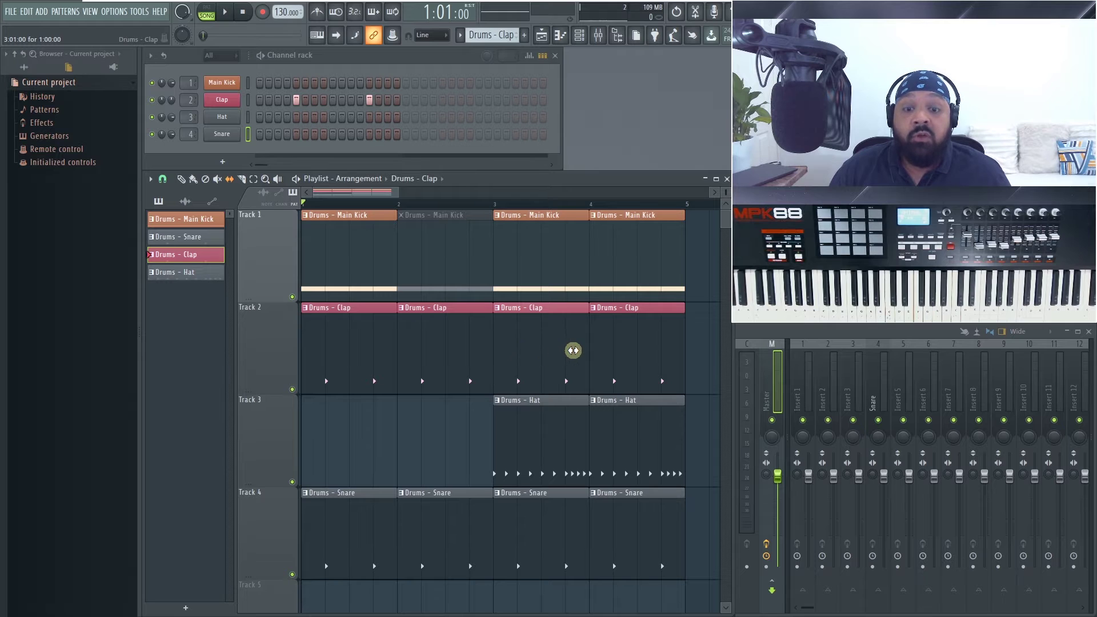
left_click_drag(541, 459, 591, 459)
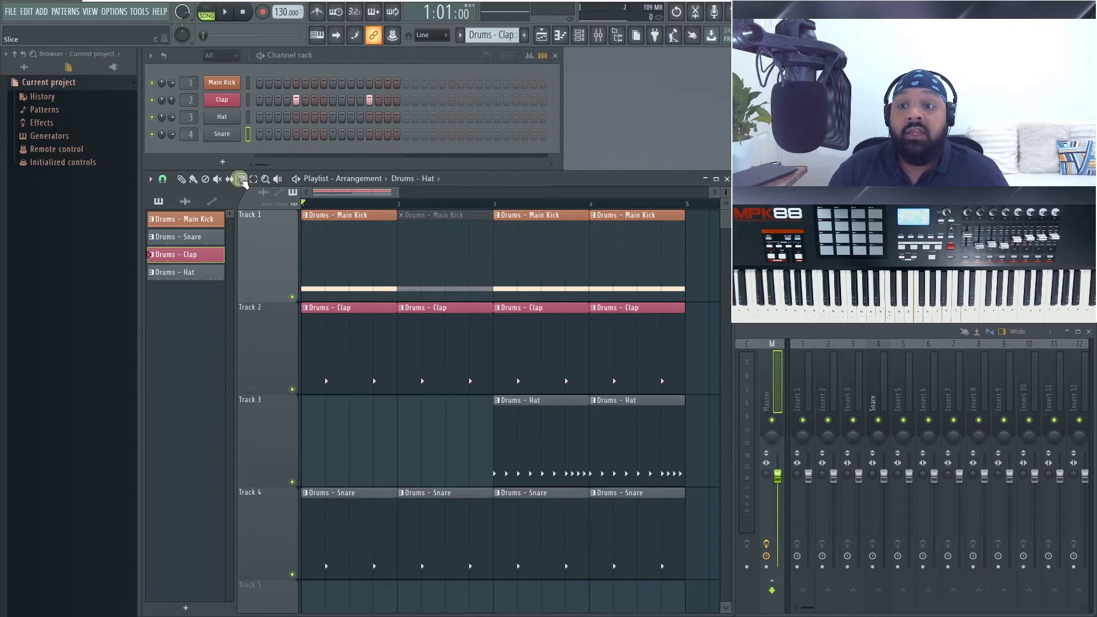
Step: Slice the bar 1 Clap clip on Track 2 in half with the Slice tool
left_click(242, 181)
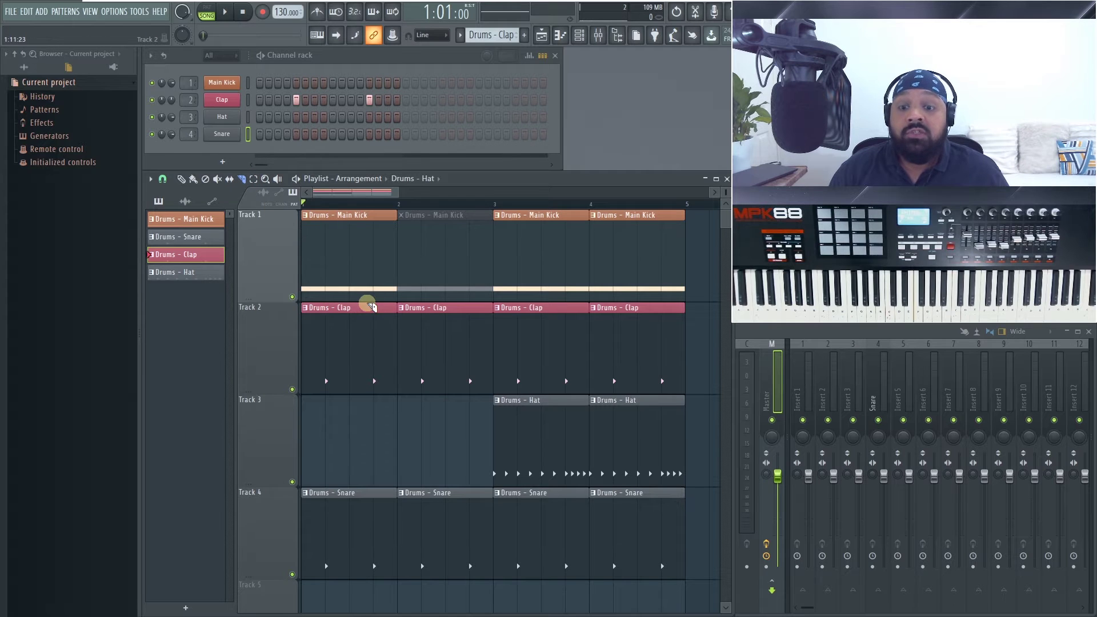
left_click_drag(350, 402, 352, 307)
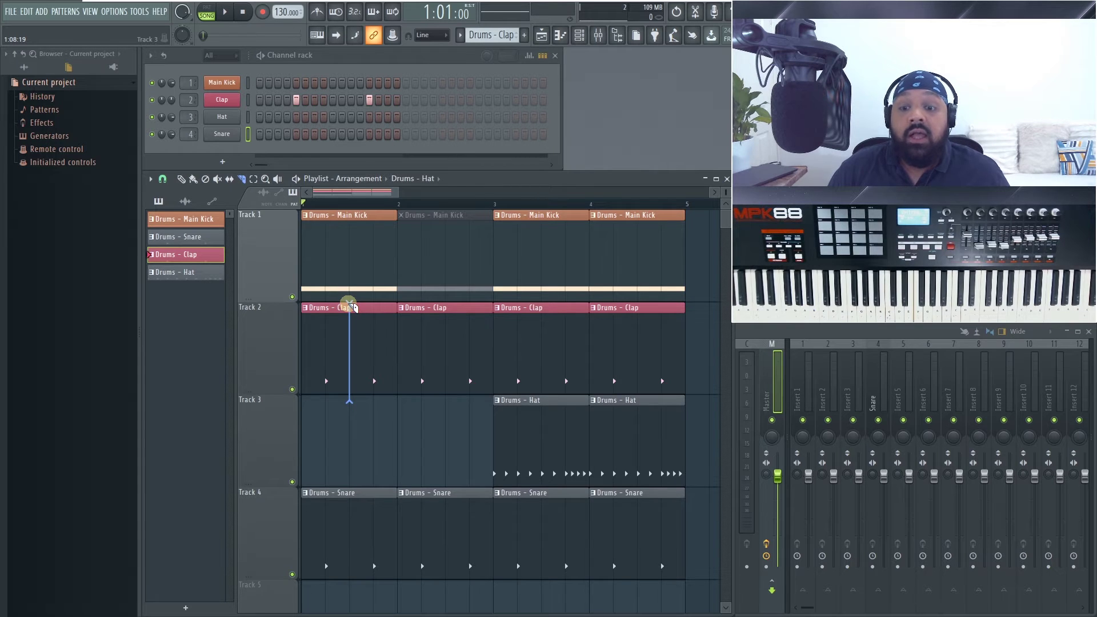
left_click_drag(352, 307, 350, 306)
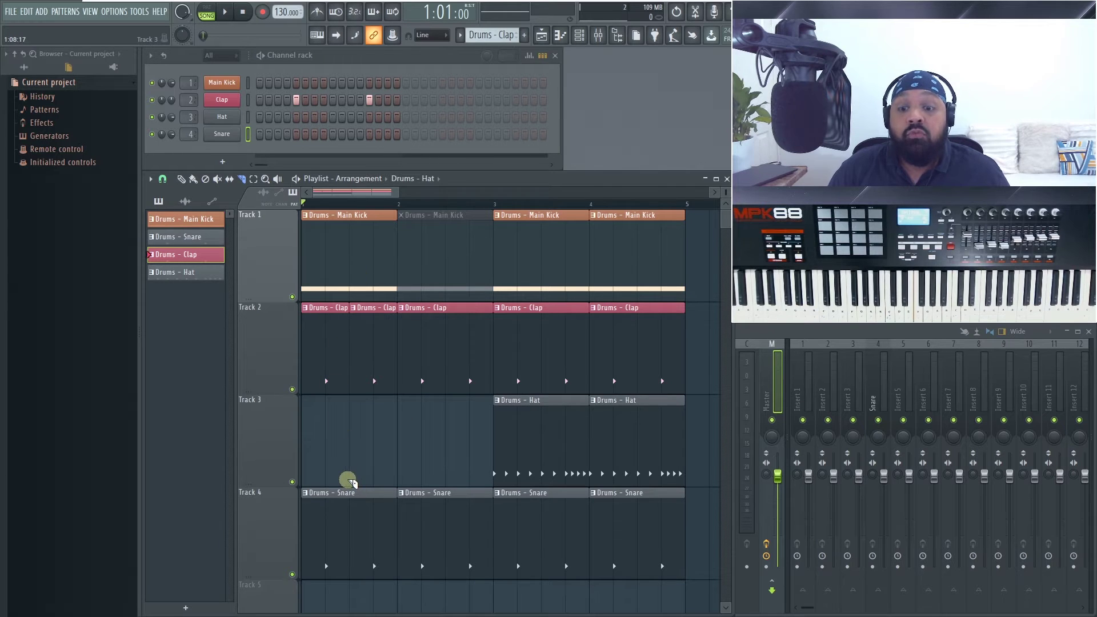
Step: Slice off and discard the second halves of the bar 1 Snare and bar 3 Hat clips, and undo both cuts
left_click_drag(350, 485, 344, 582)
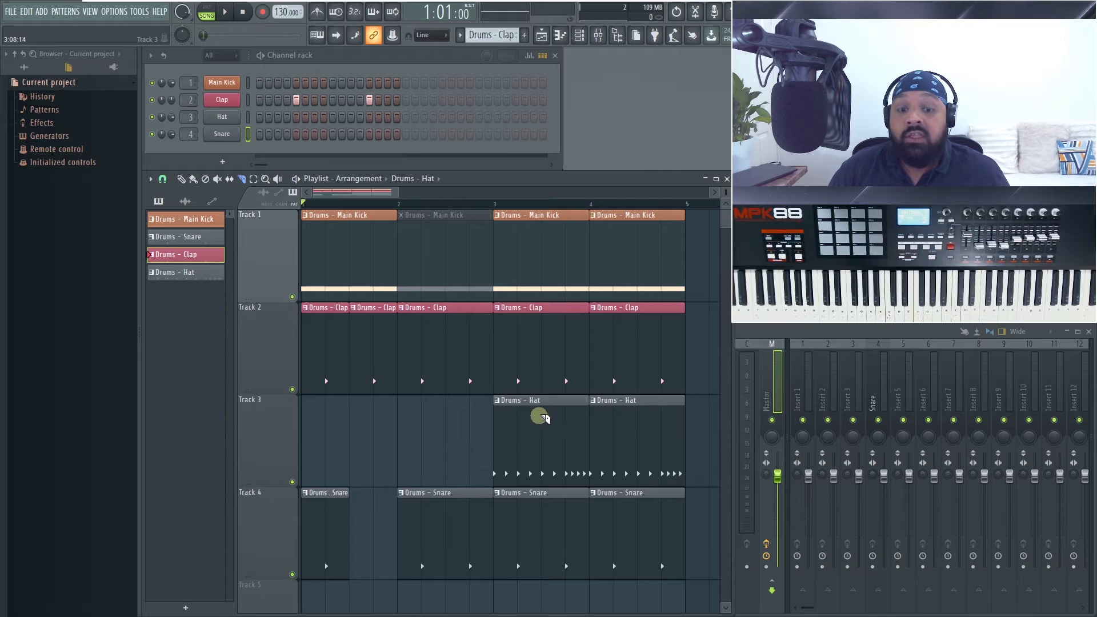
left_click_drag(544, 417, 543, 485)
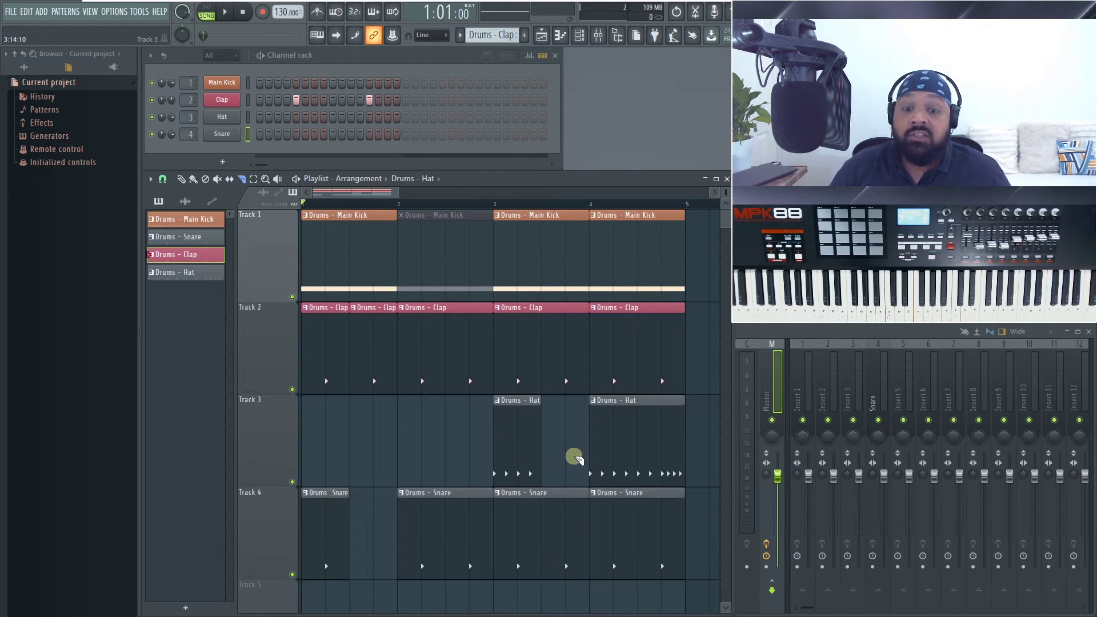
key("ctrl+z")
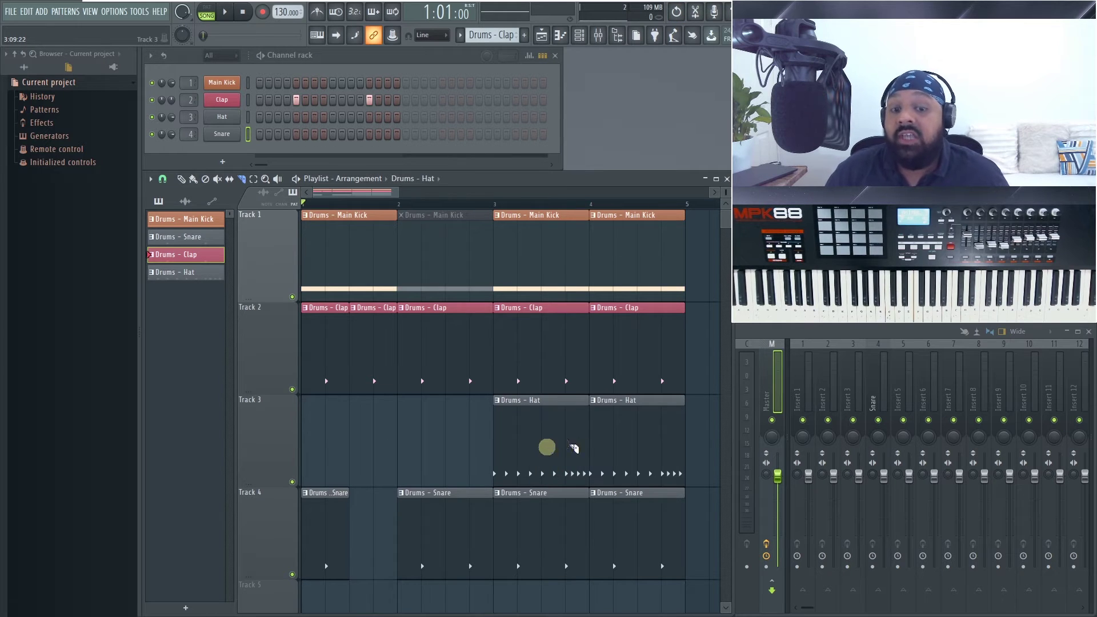
key("ctrl+z")
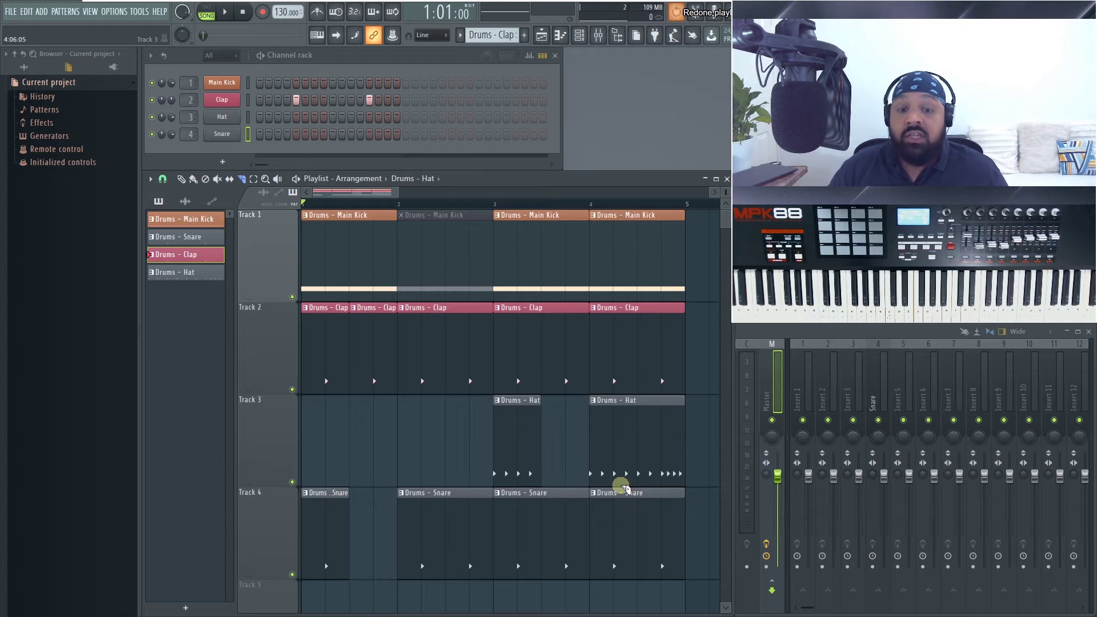
key("ctrl+z")
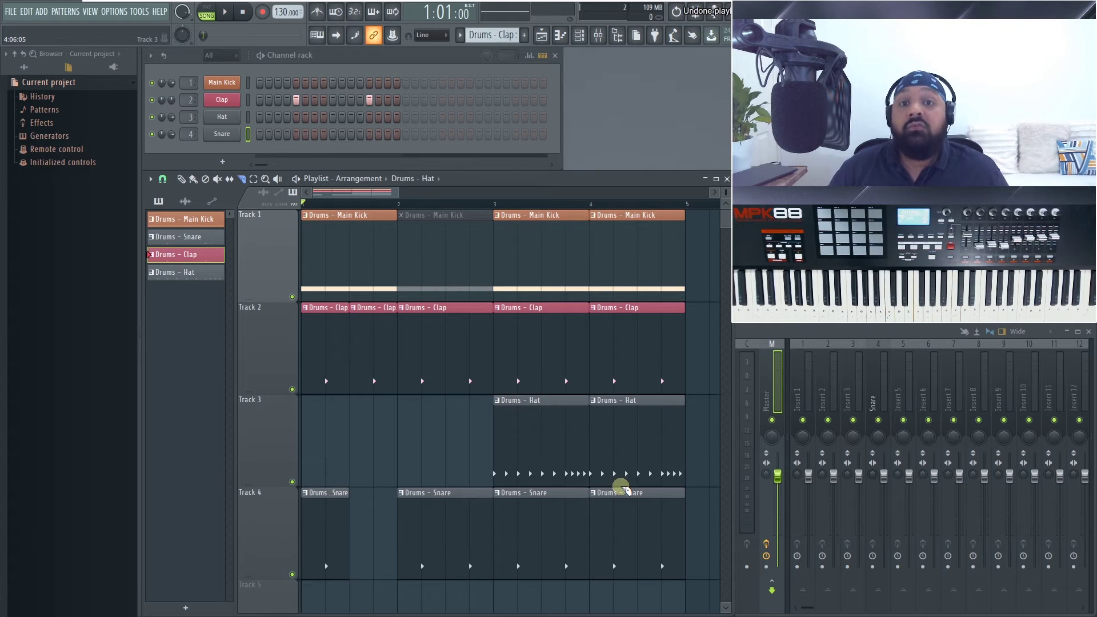
key("ctrl+z")
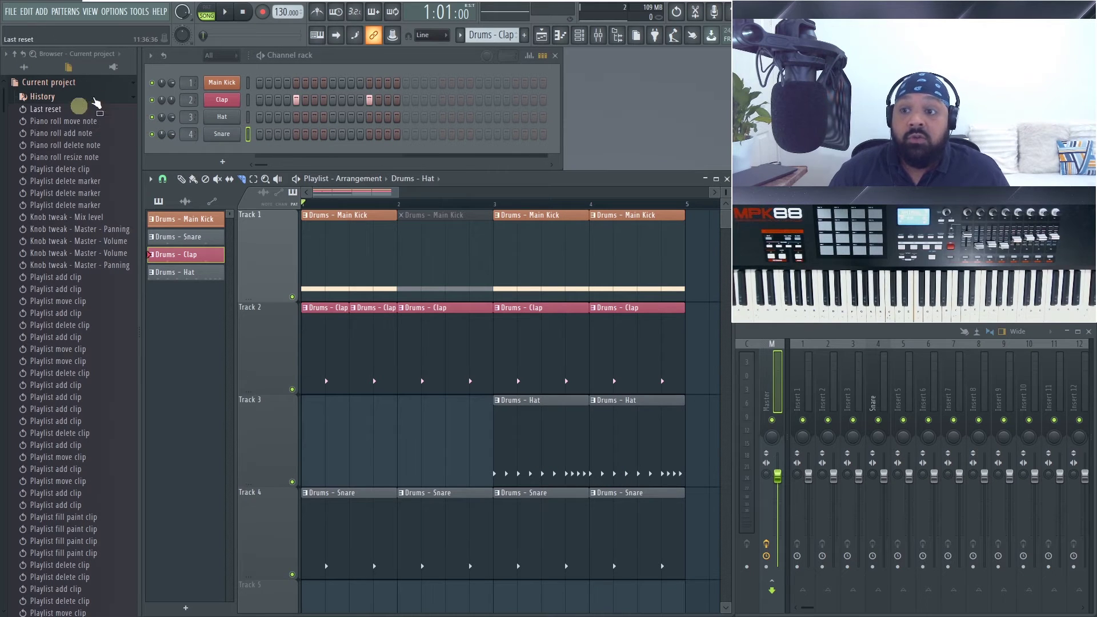
left_click(93, 95)
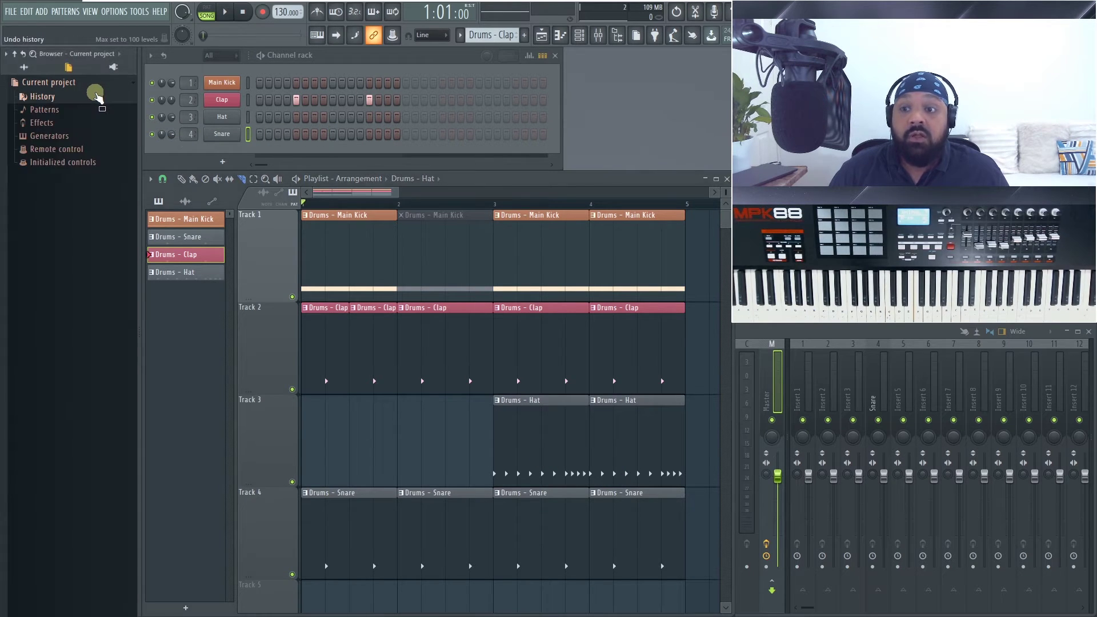
Step: Delete the first half of the sliced Clap clip in bar 1 and unmute the Main Kick clip in bar 2
right_click(341, 342)
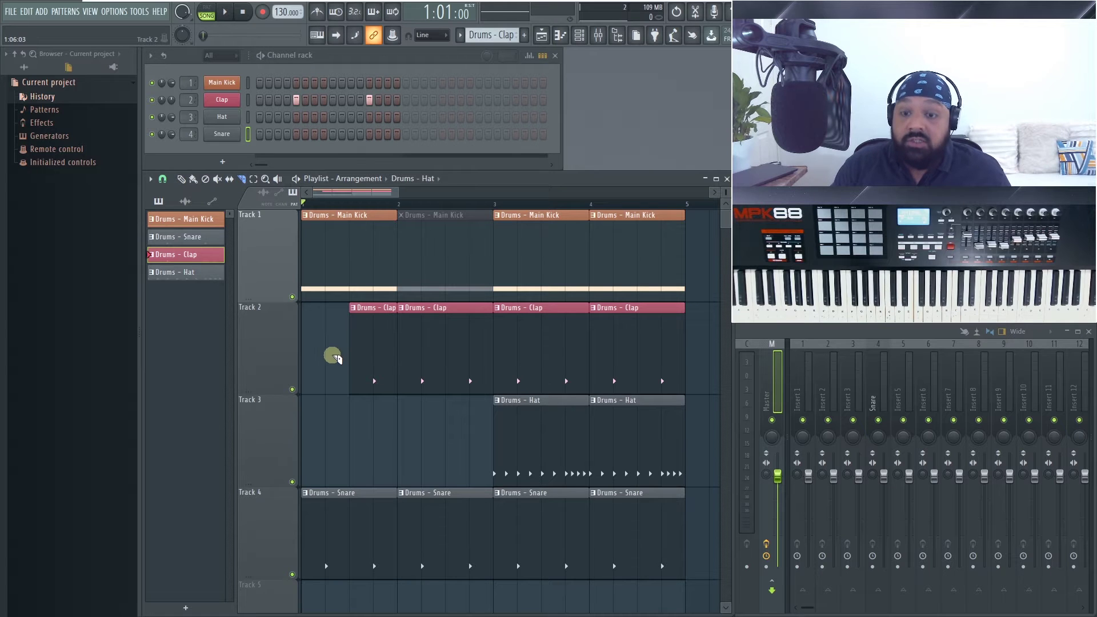
key("ctrl+z")
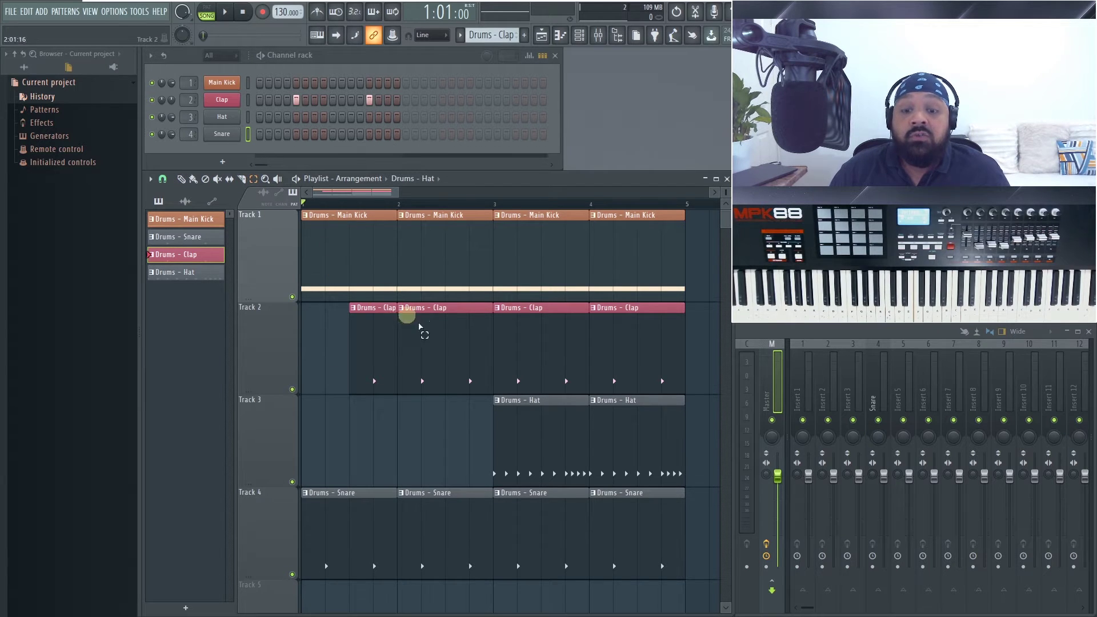
Step: Box-select the Main Kick and Clap clips across bars 1 to 3 with the Select tool, and select the bar 3 Hat clip
left_click_drag(313, 317, 583, 272)
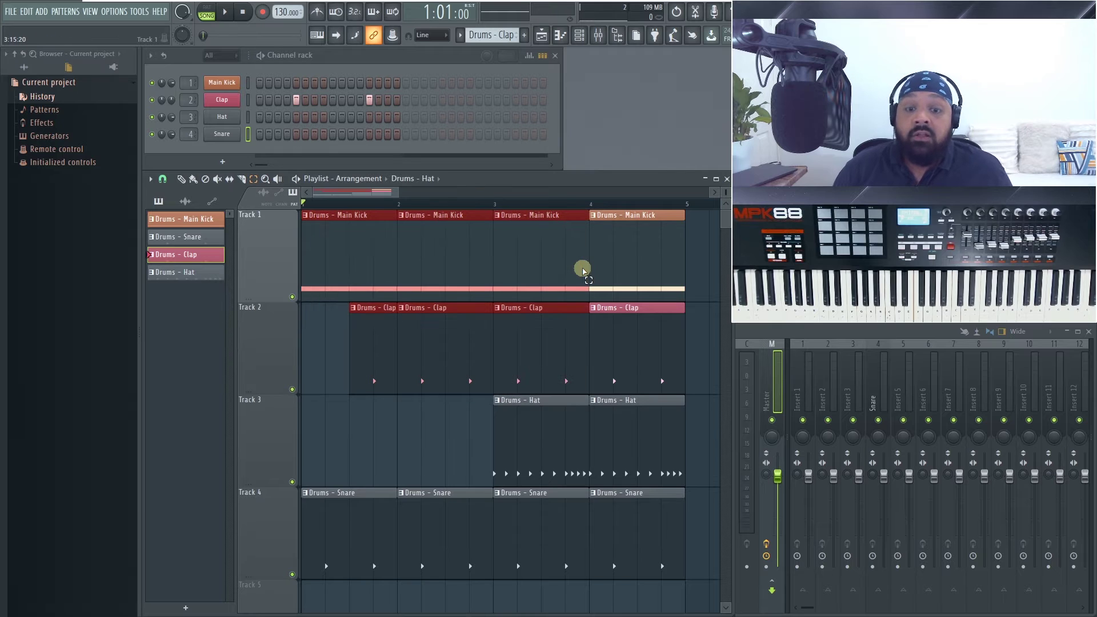
left_click_drag(517, 425, 396, 421)
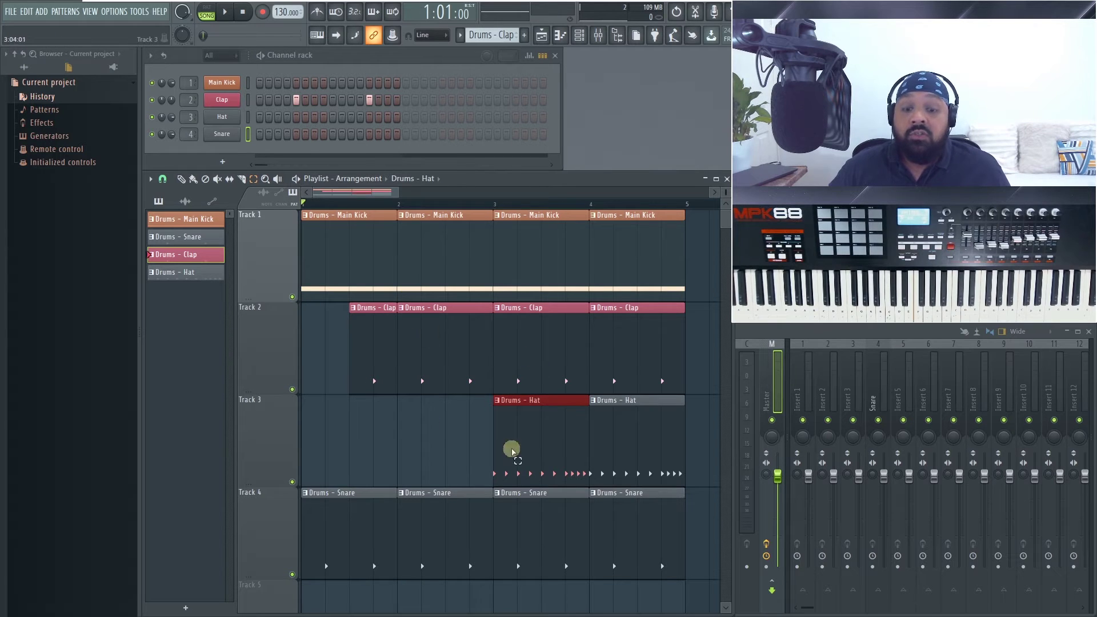
Step: Activate the Draw tool and box-select the clips on Tracks 1 to 4, leaving out the half-bar Clap clip
left_click(181, 179)
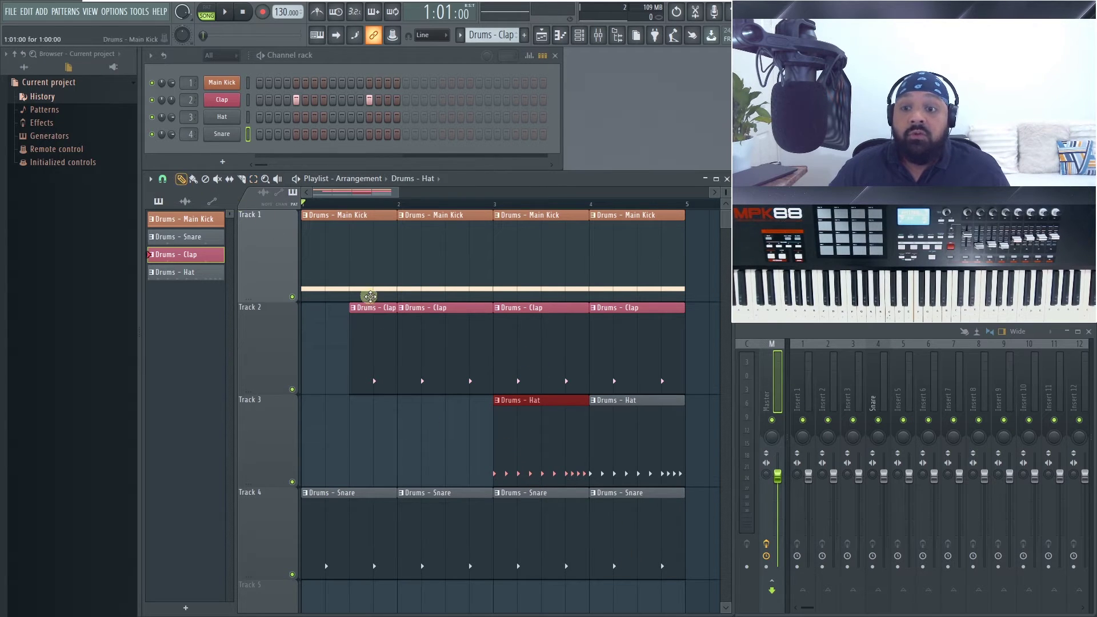
left_click(657, 247)
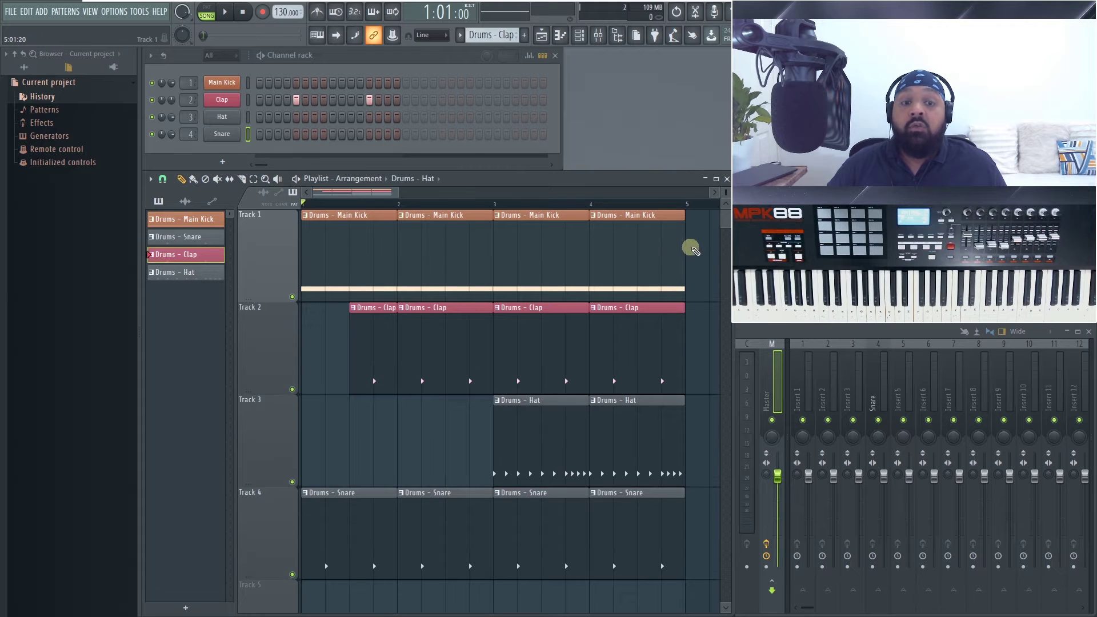
left_click_drag(695, 246, 352, 271)
Step: Clear the clip selection and try placing a Hat clip at 1:05 on Track 2, deleting it again
left_click(337, 404)
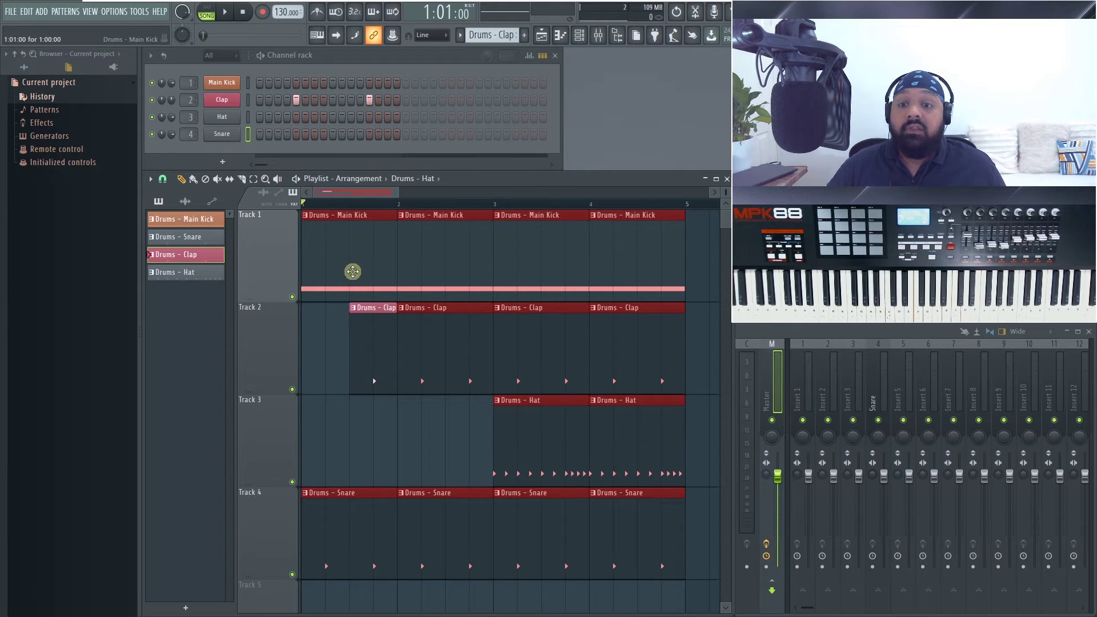
left_click(333, 362)
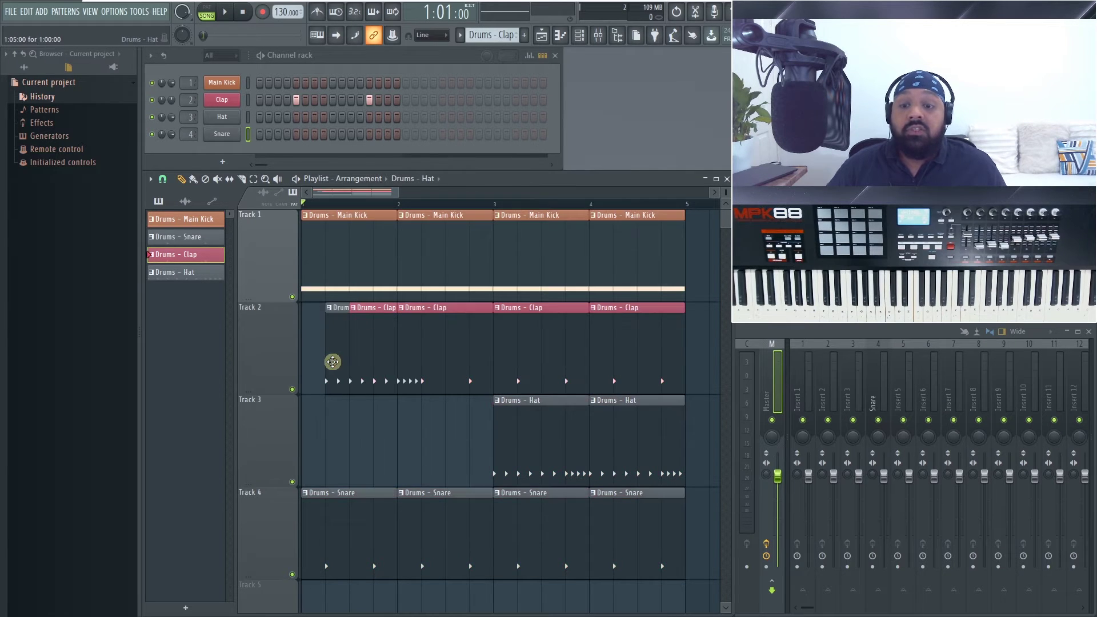
right_click(333, 362)
Step: With the Select tool, add all Main Kick clips, the bar 2 to 4 Claps and bar 1, 3 and 4 Snares one by one, and clear the selection
left_click(253, 178)
left_click(373, 244)
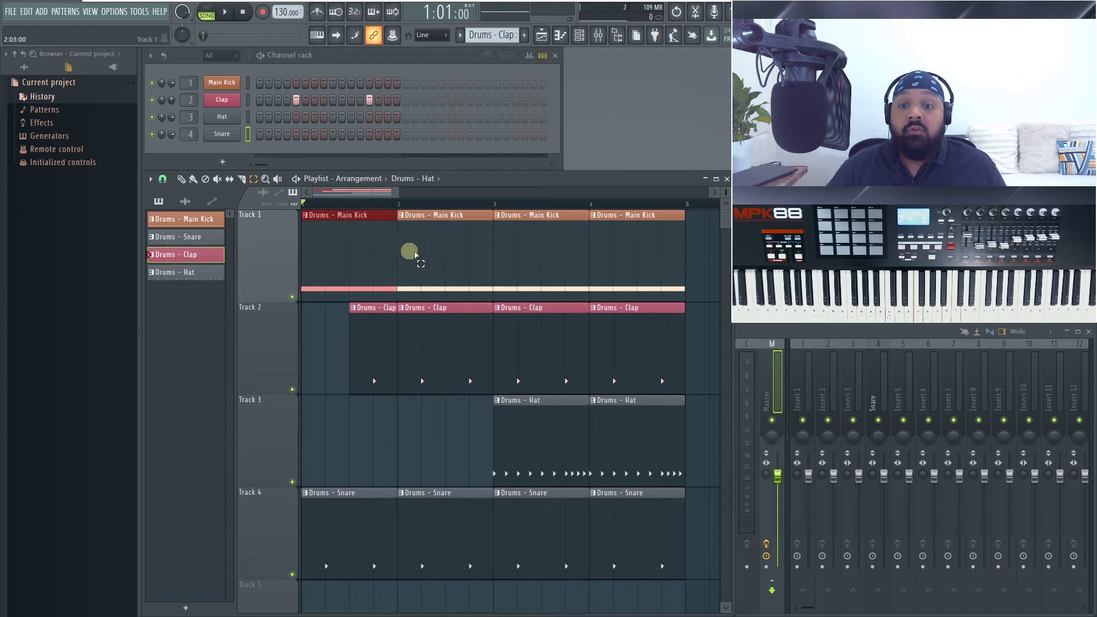
left_click(470, 331, "shift")
left_click(533, 362, "shift")
left_click(619, 355, "shift")
left_click(606, 254, "shift")
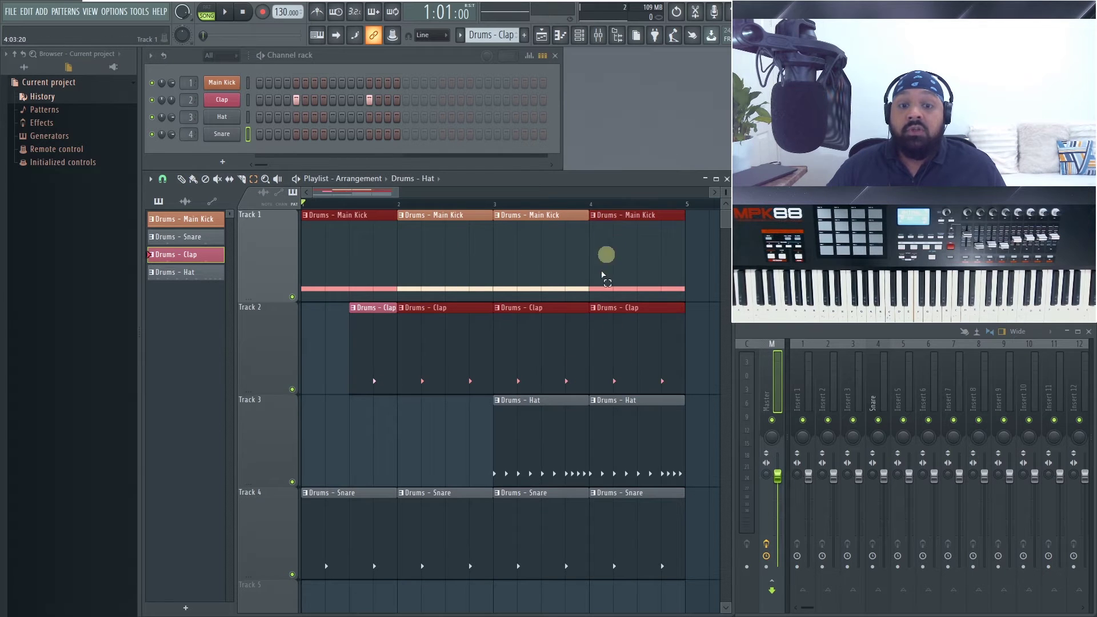
left_click(517, 268, "shift")
left_click(472, 262, "shift")
left_click(628, 496, "shift")
left_click(548, 526, "shift")
left_click(361, 530, "shift")
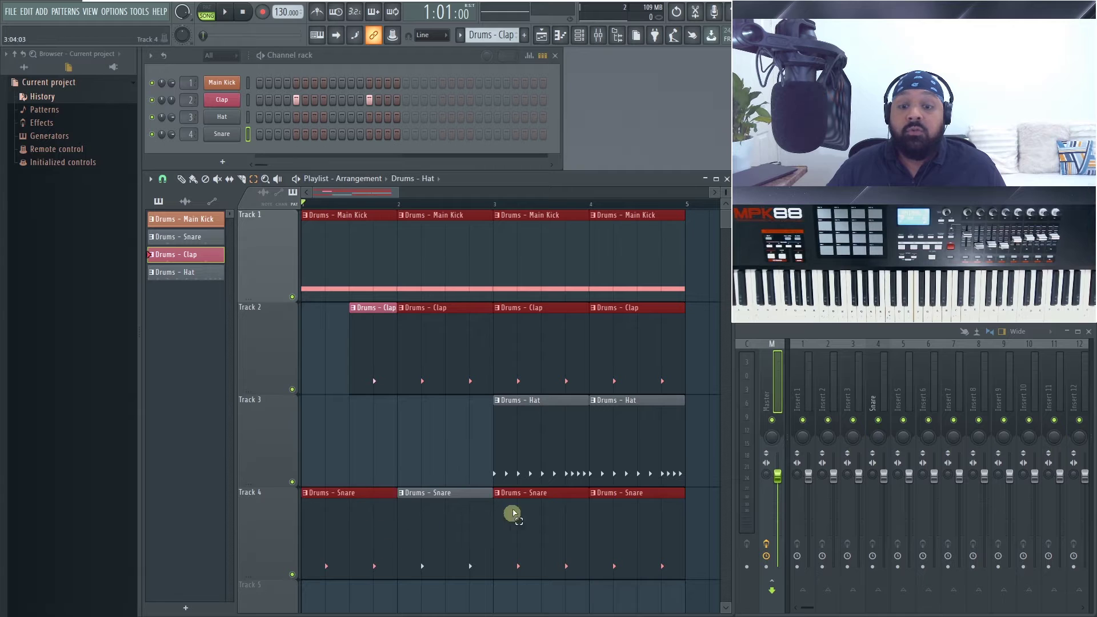
left_click(464, 452)
Step: Zoom in and out repeatedly around the half-bar Clap clip on Track 2 with the Zoom tool
left_click(265, 178)
left_click(406, 324)
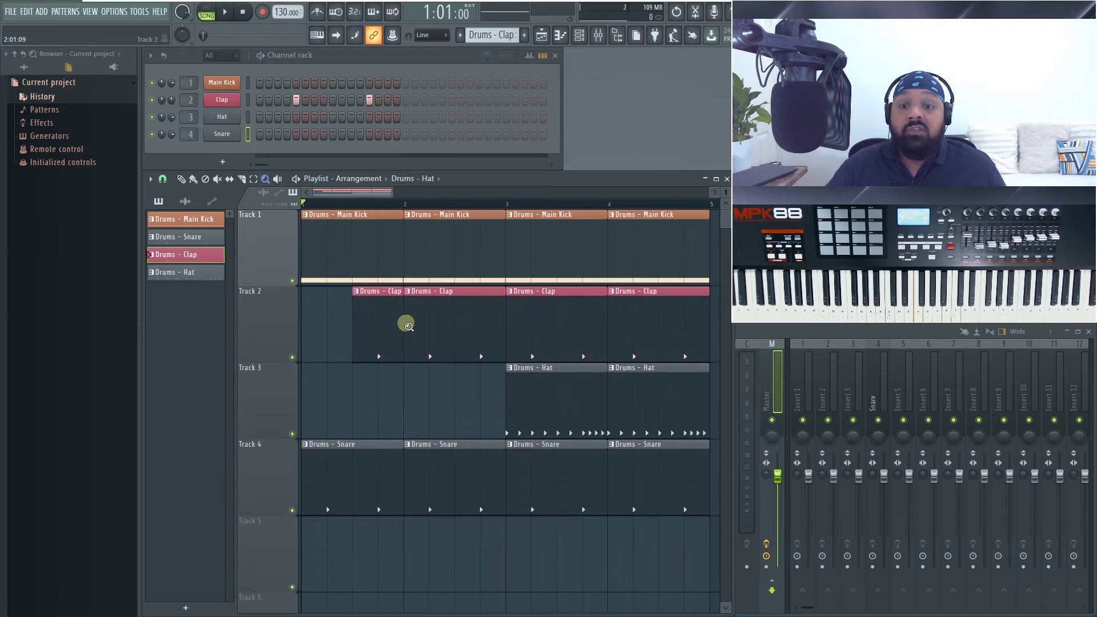
left_click(388, 312)
right_click(387, 311)
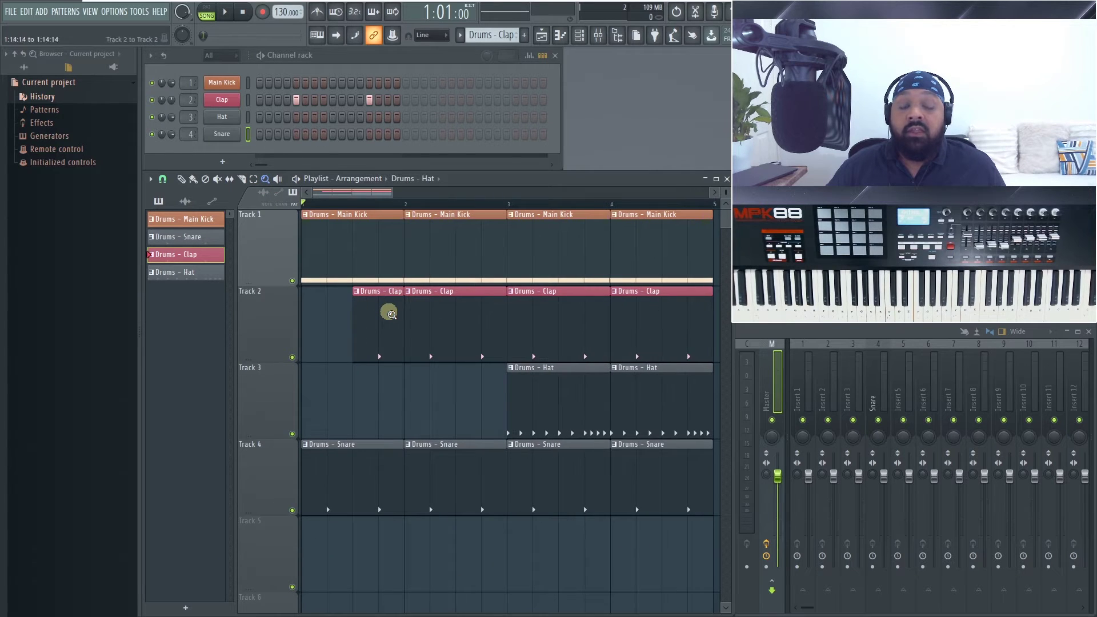
left_click(389, 313)
right_click(389, 313)
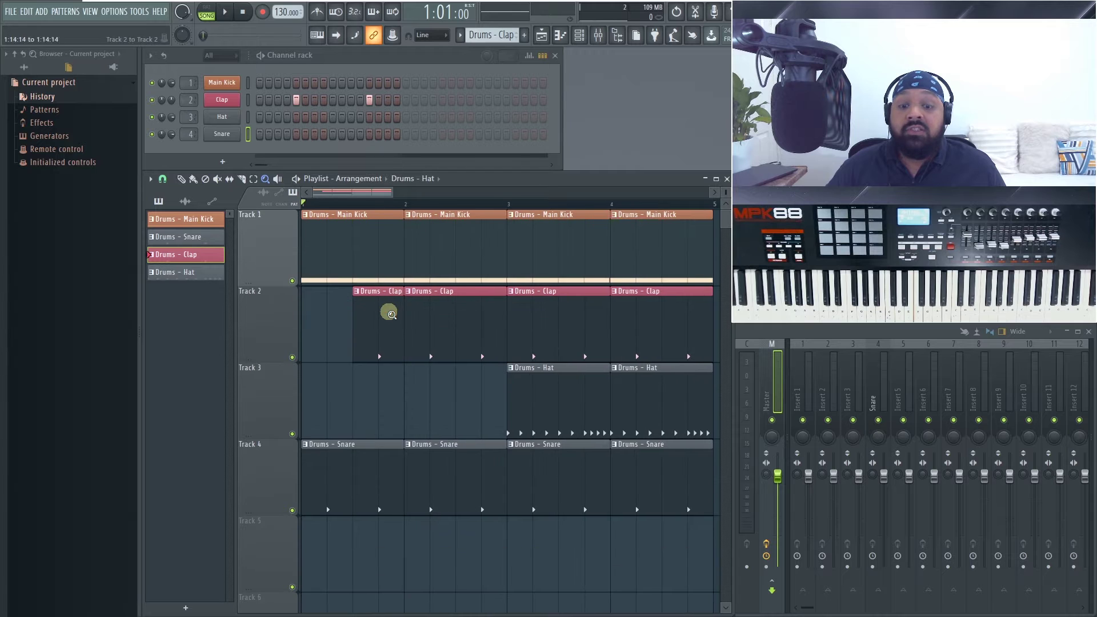
left_click(388, 312)
right_click(389, 312)
left_click(389, 312)
right_click(388, 313)
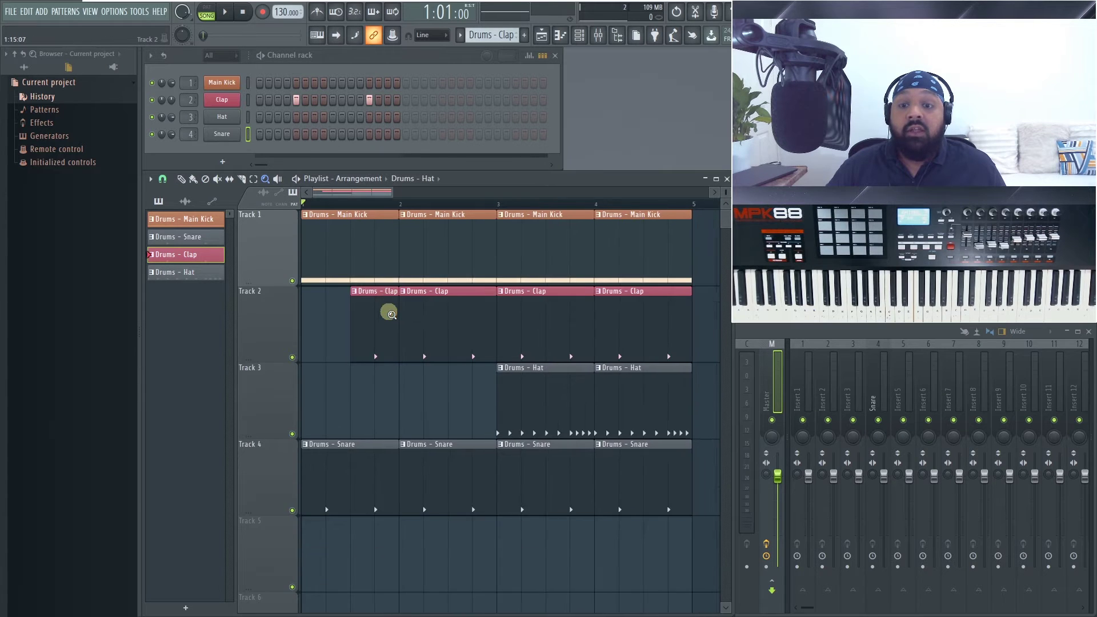
left_click(389, 312)
right_click(389, 312)
Step: Audition the half-bar Clap clip on Track 2 and the bar 1 Main Kick clip with the Playback tool
key("y")
left_click(388, 287)
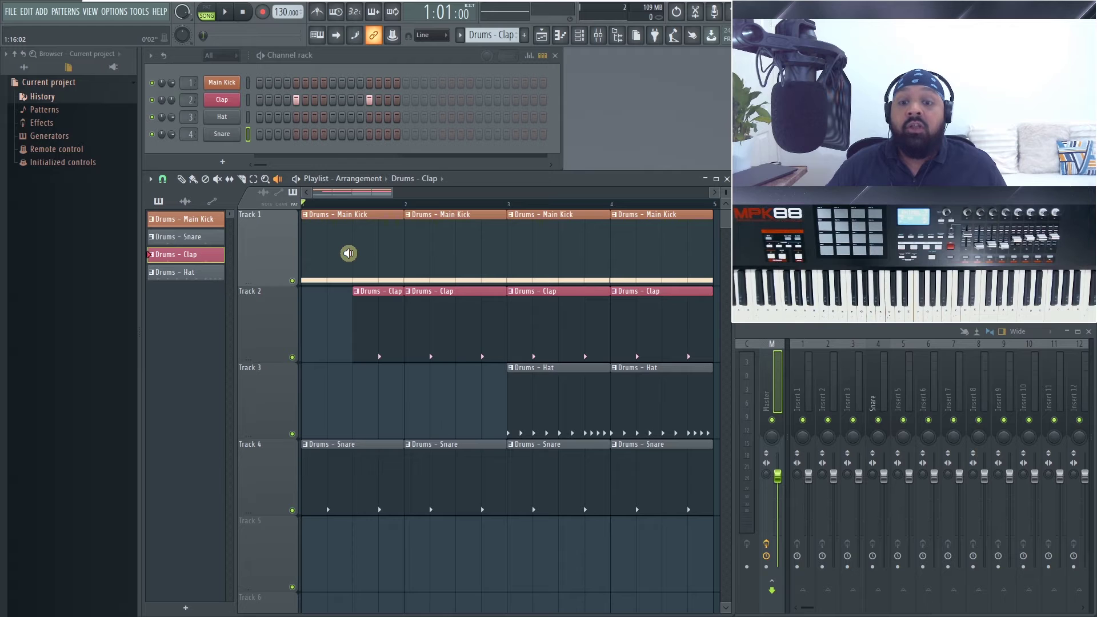
left_click(348, 253)
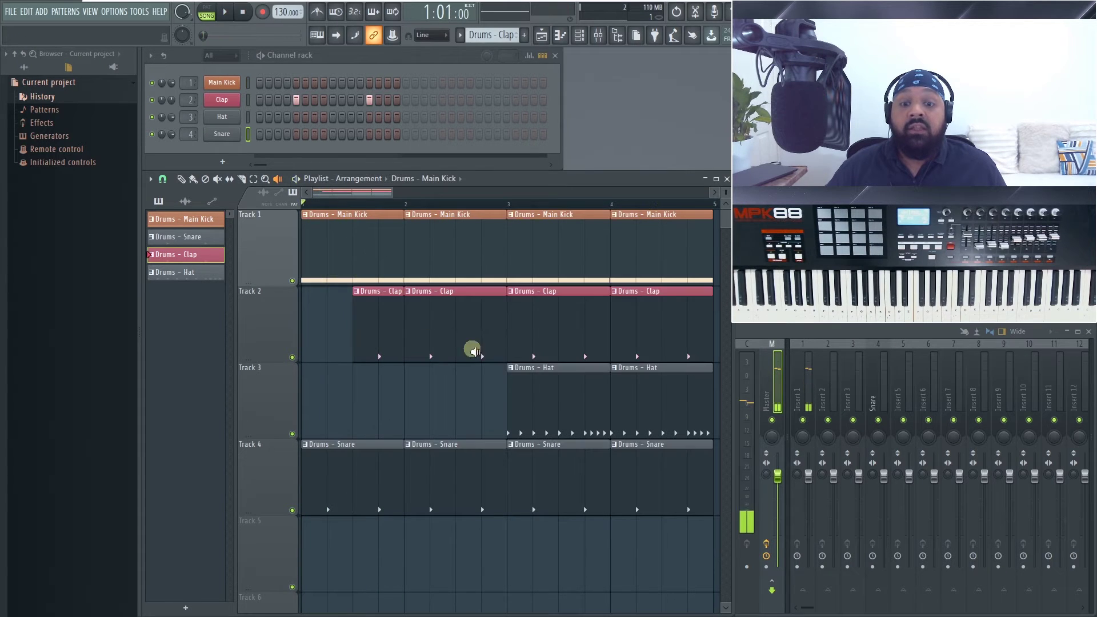
Step: Audition the bar 3 Hat clip on Track 3 with the Playback tool and return to the Draw tool
left_click(537, 405)
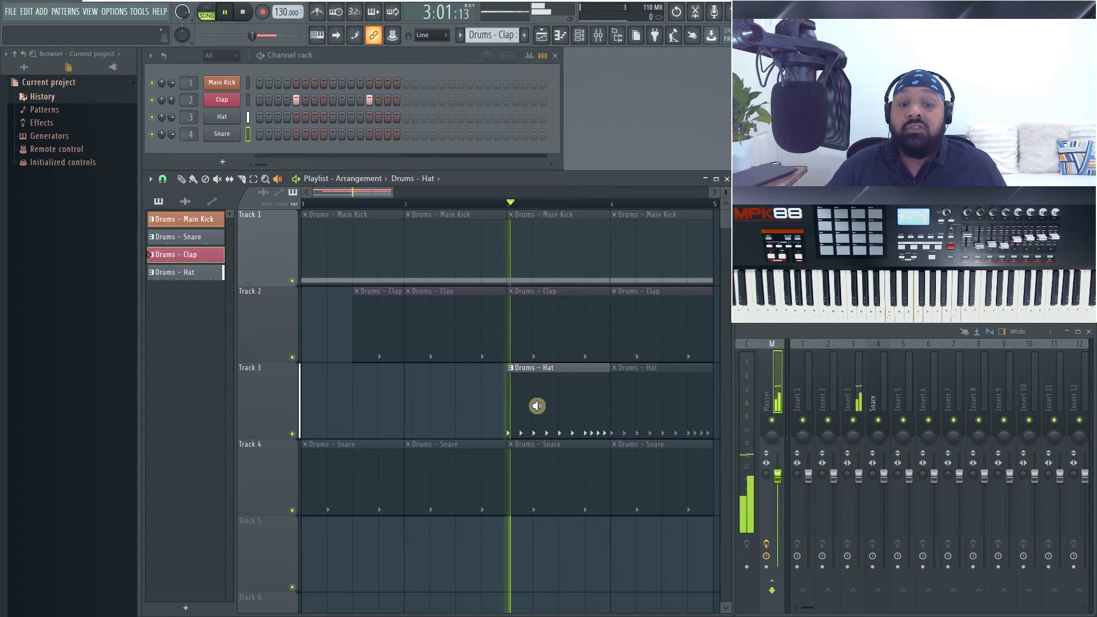
left_click(181, 178)
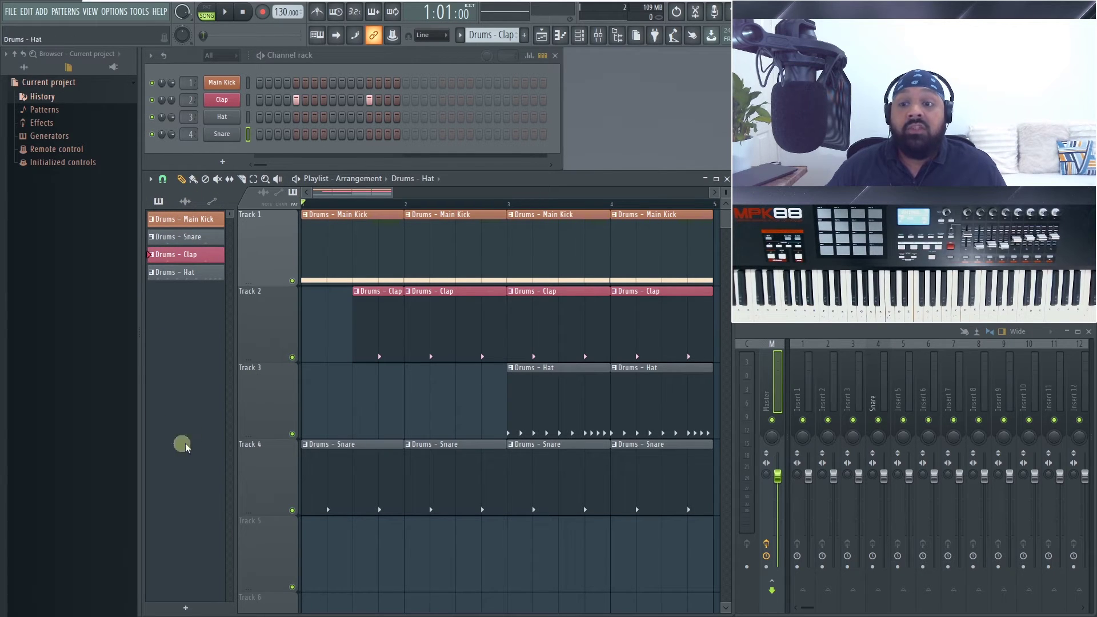
Step: Show the audio clips in the picker and add the 909 Crash sample from the Cymbals drum pack to Track 5 at bar 3
left_click(185, 201)
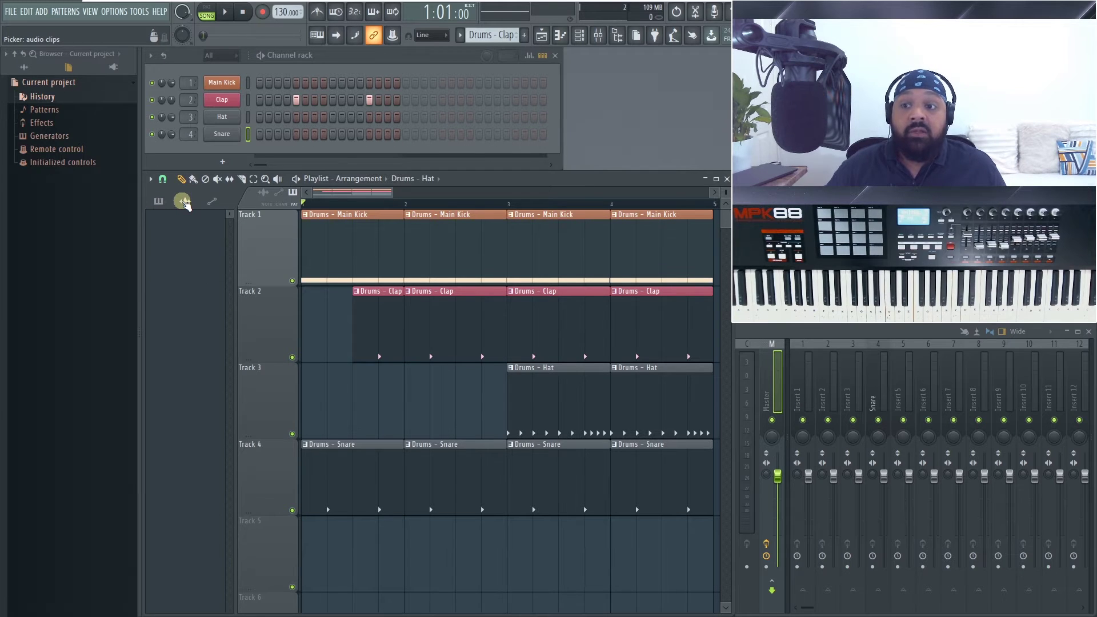
left_click(185, 201)
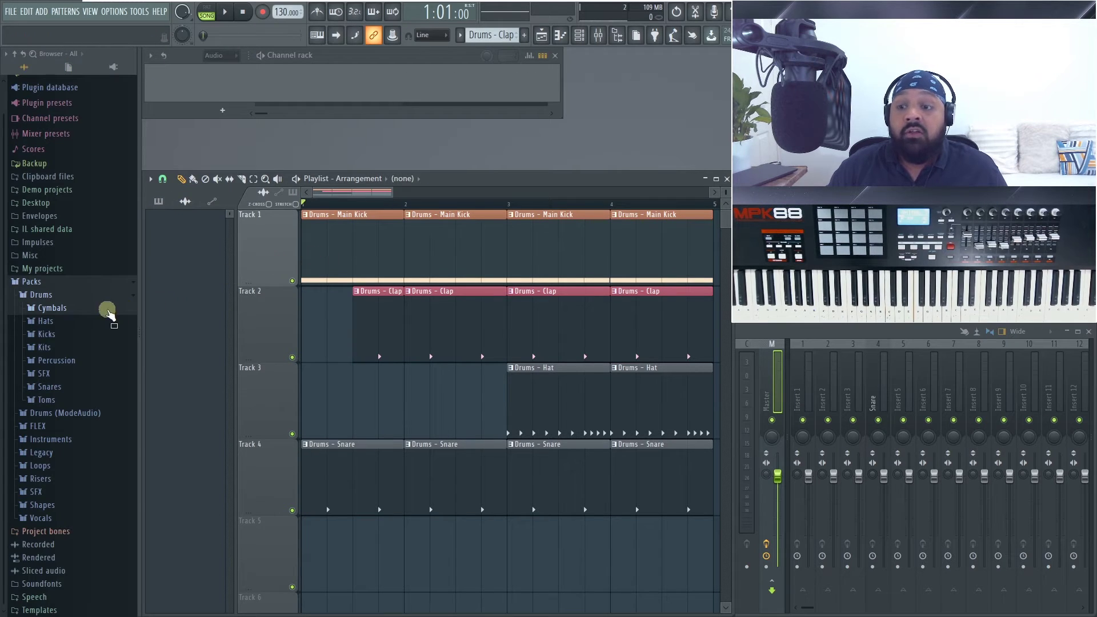
left_click(106, 309)
left_click_drag(92, 356, 498, 544)
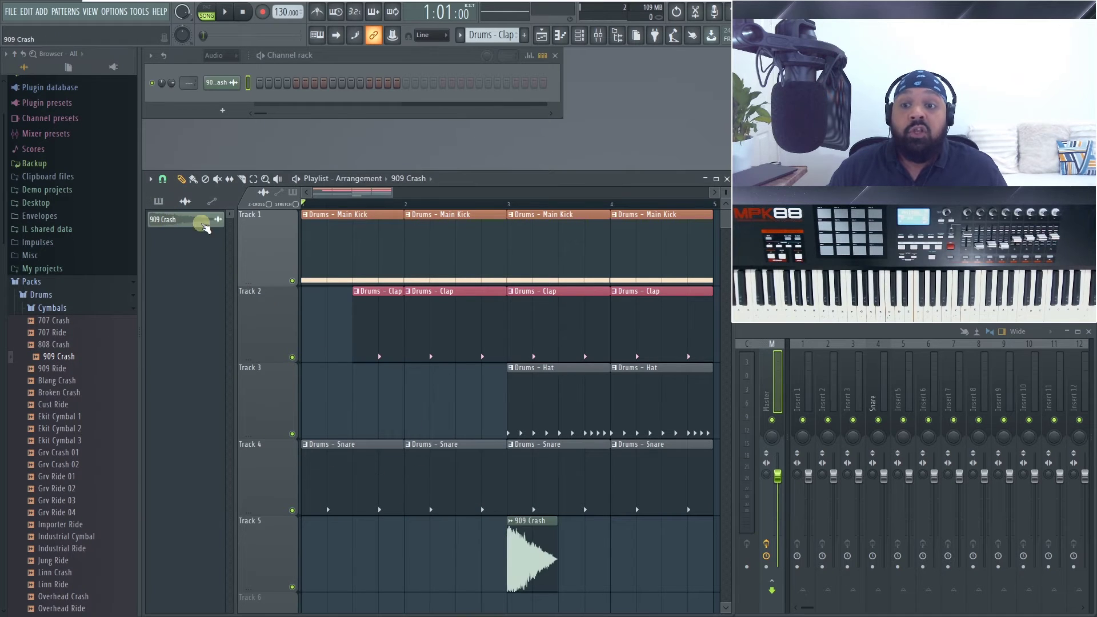
Step: Show the automation clips in the picker and set the Channel rack filter to All
scroll(214, 218, "down", 2)
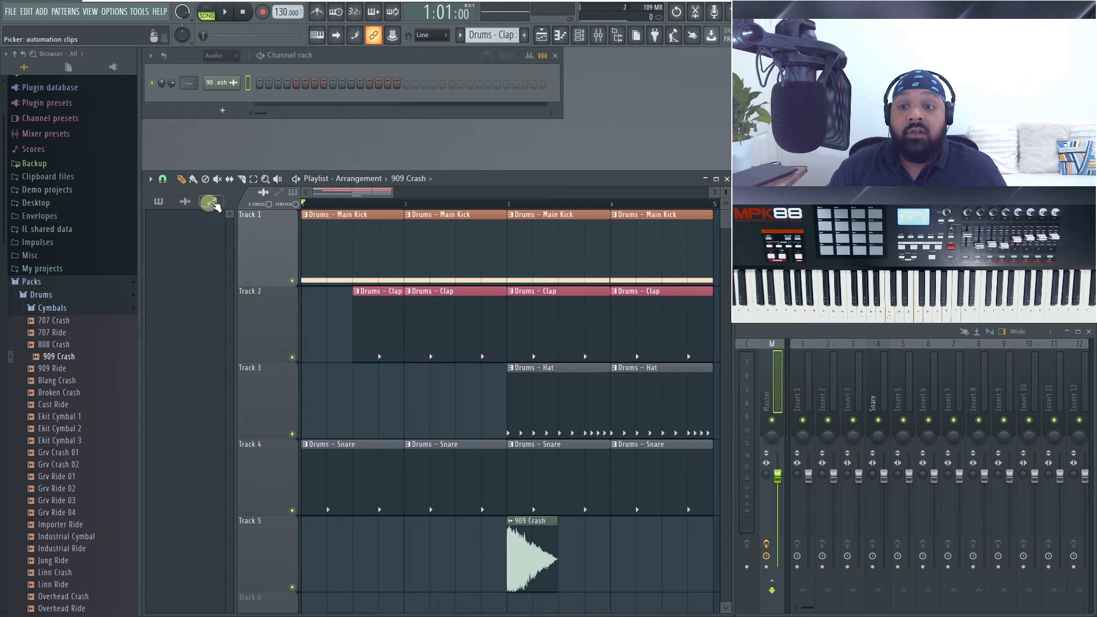
mouse_move(184, 201)
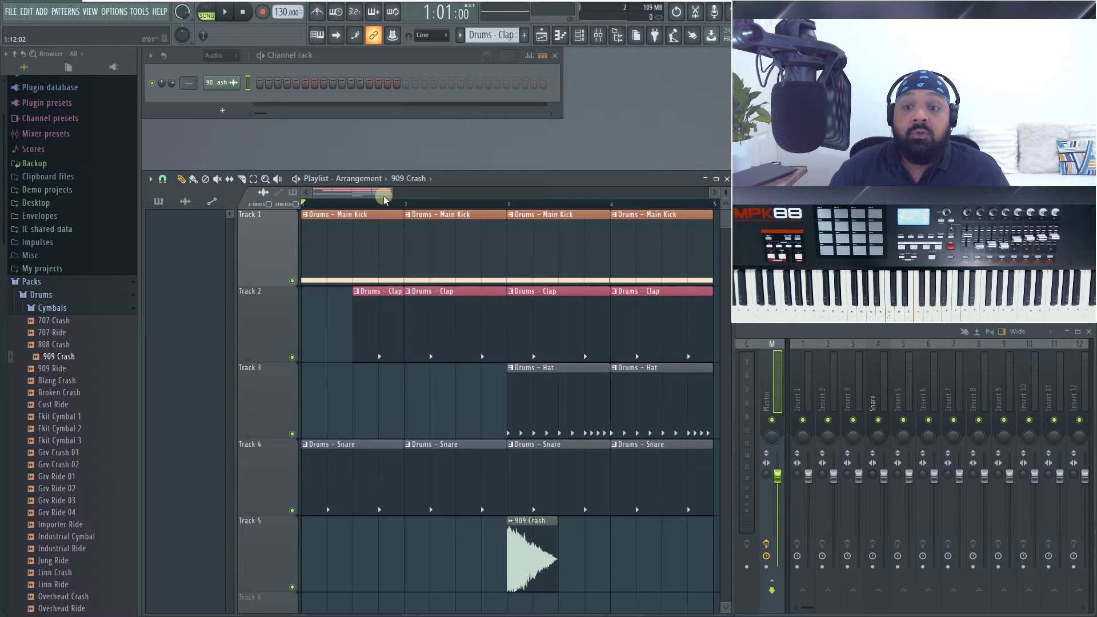
mouse_move(392, 192)
left_mouse_down()
mouse_move(482, 196)
mouse_move(392, 196)
left_mouse_up()
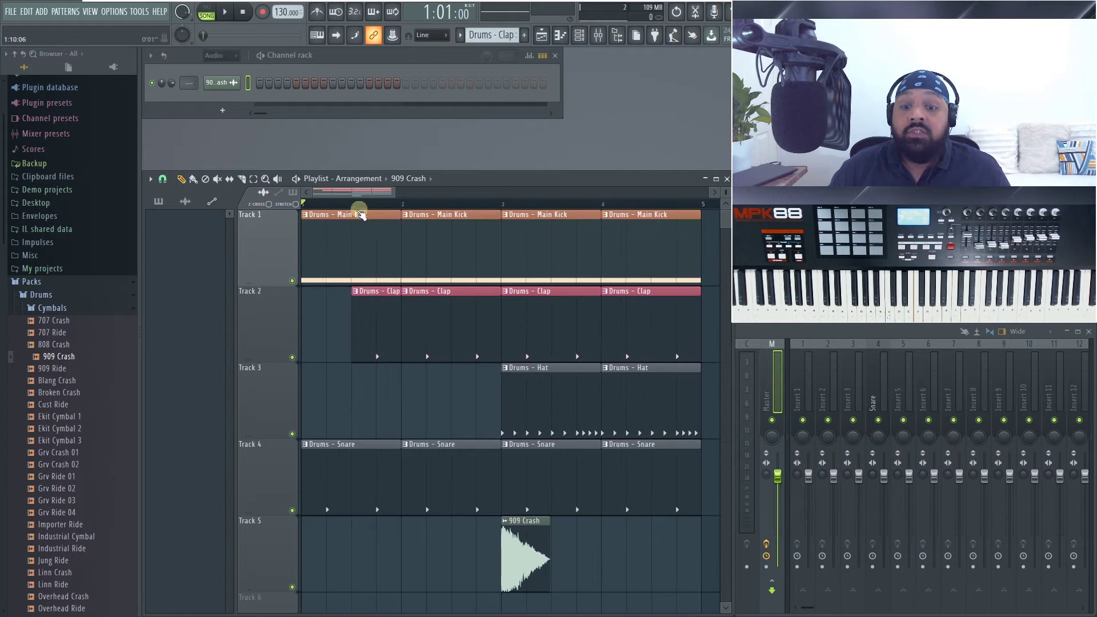
left_click(221, 55)
left_click(217, 64)
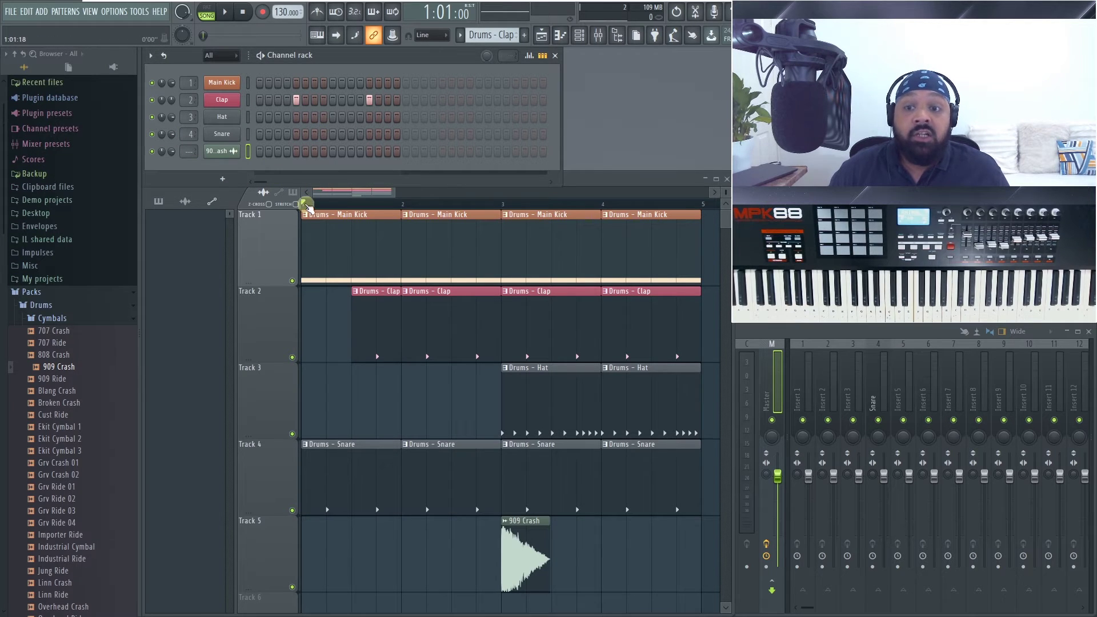
Step: Select bars 1 and 2 on the playlist timeline and create an automation clip for the 909 Crash channel volume
right_click(172, 132)
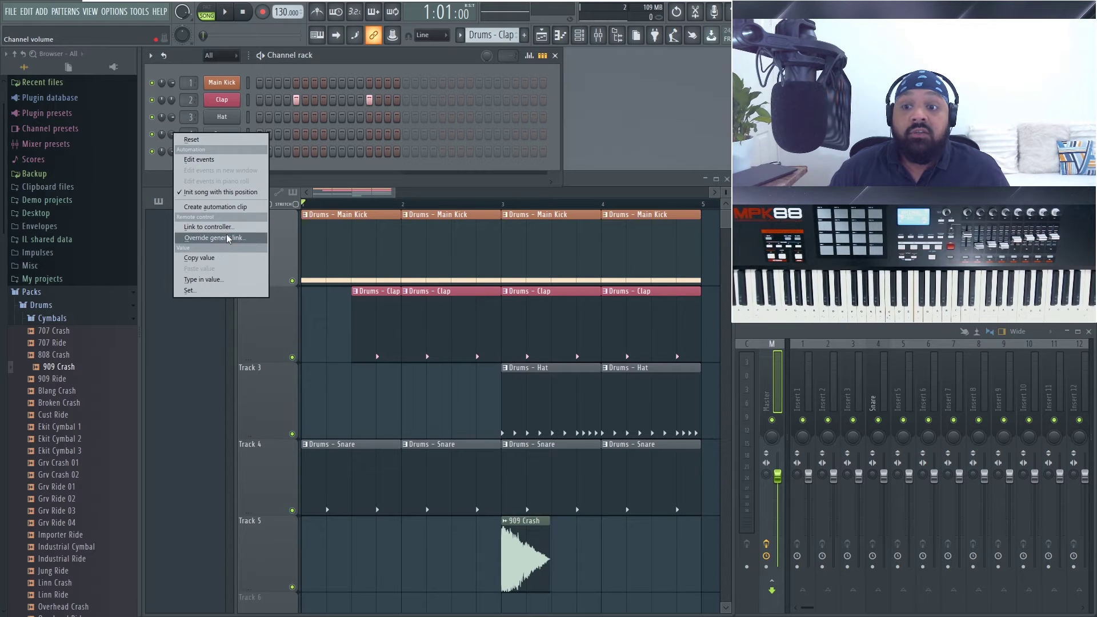
left_click(358, 71)
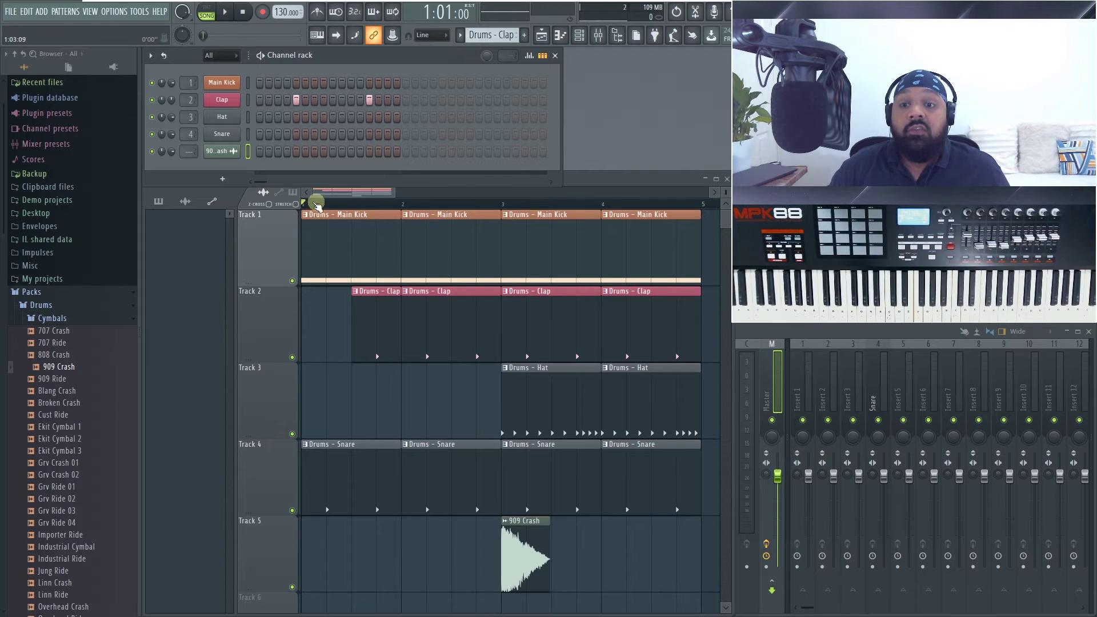
left_click_drag(303, 204, 495, 206)
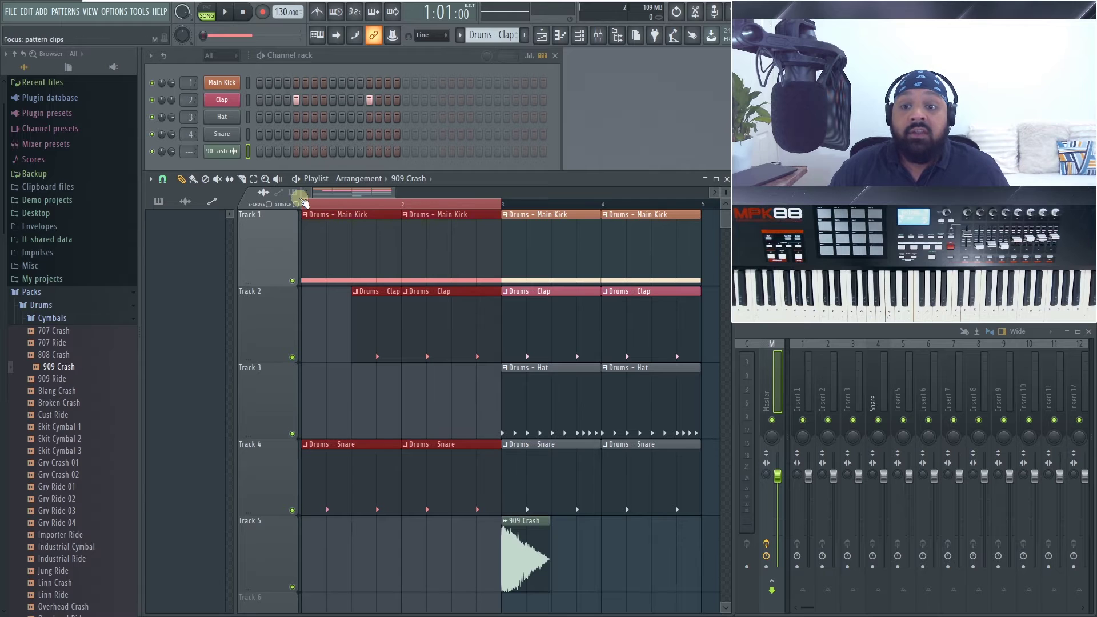
left_click_drag(304, 203, 508, 218)
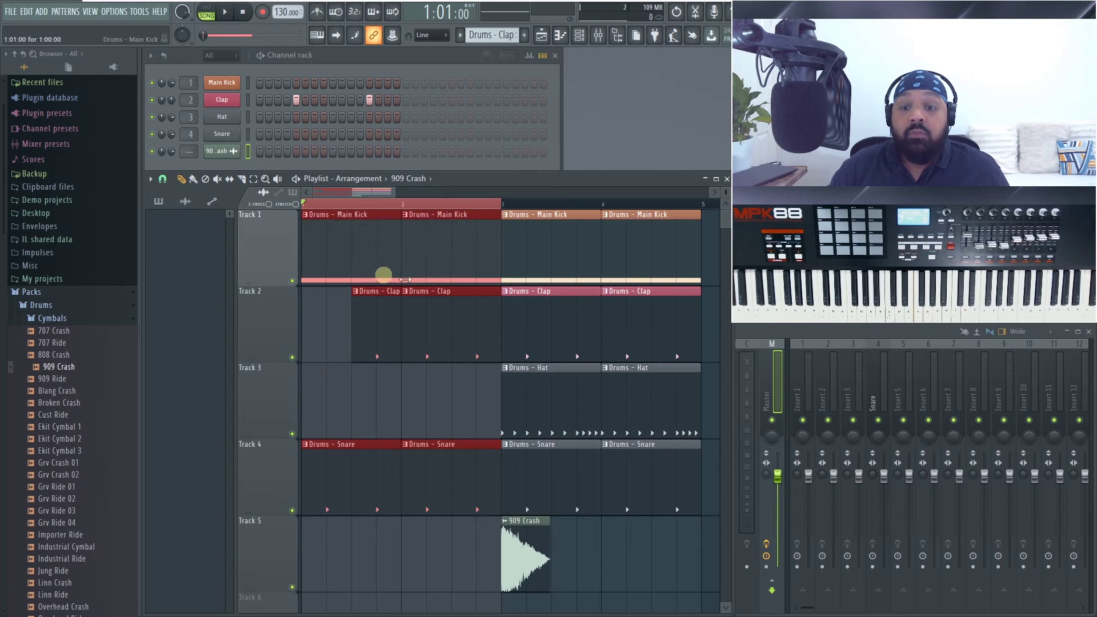
right_click(172, 151)
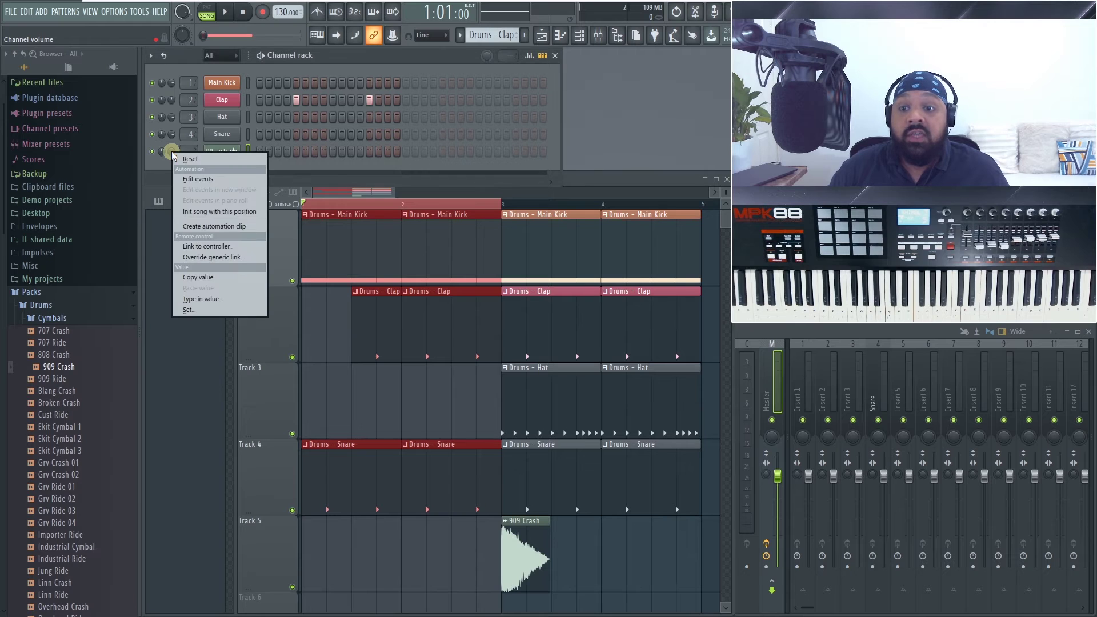
left_click(216, 227)
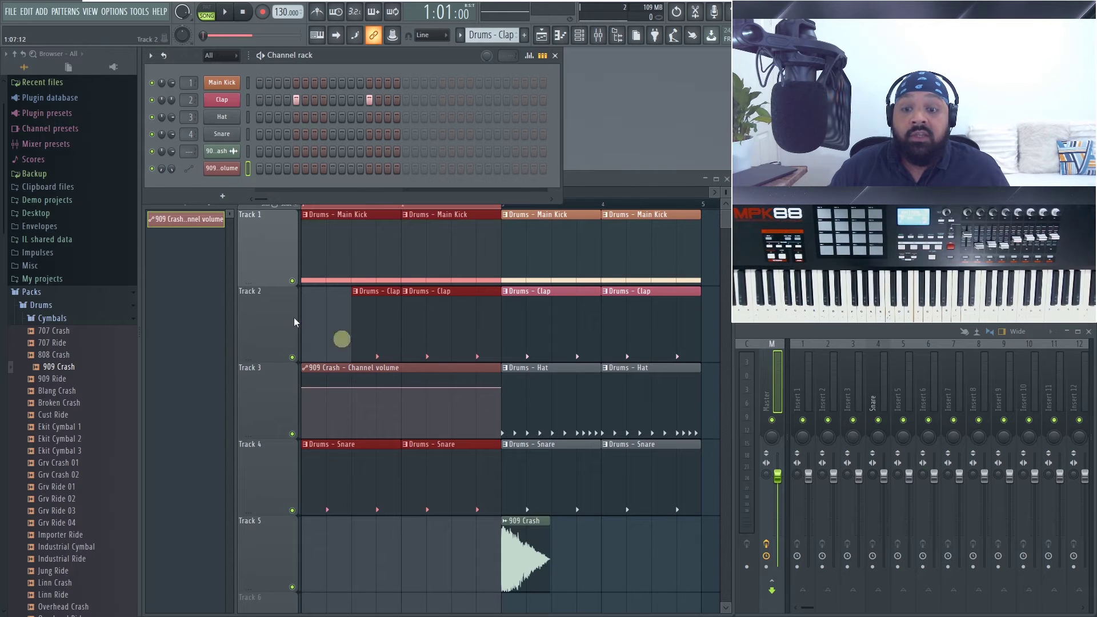
Step: Move the 909 Crash volume automation clip onto the bar 1 and 2 Snare clips on Track 4 and select the Snare pattern
scroll(356, 351, "down", 2)
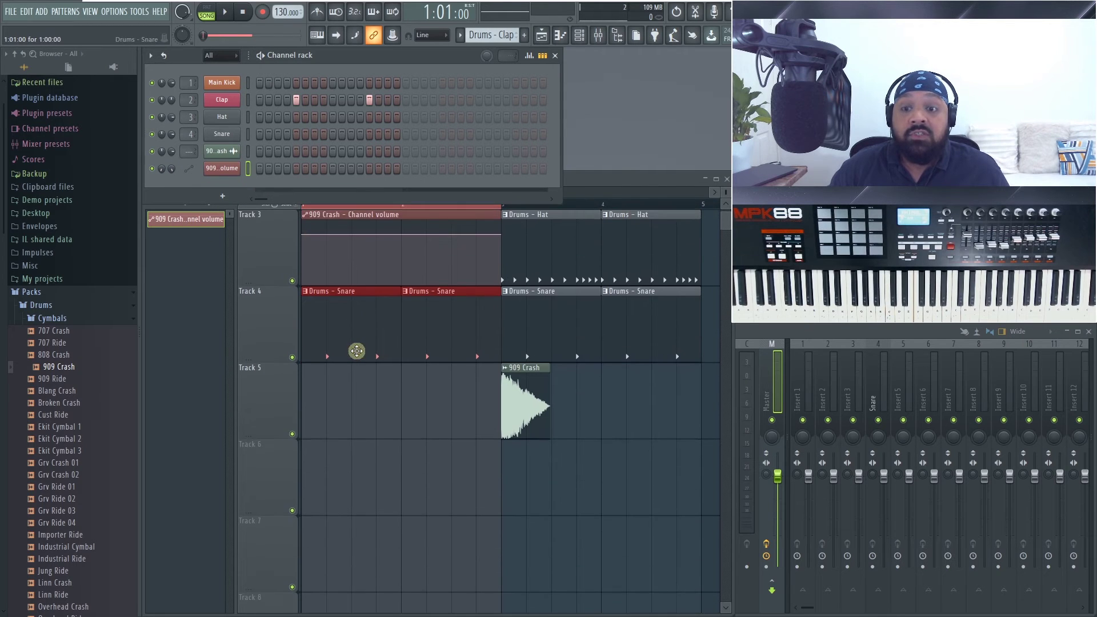
left_click_drag(400, 217, 385, 302)
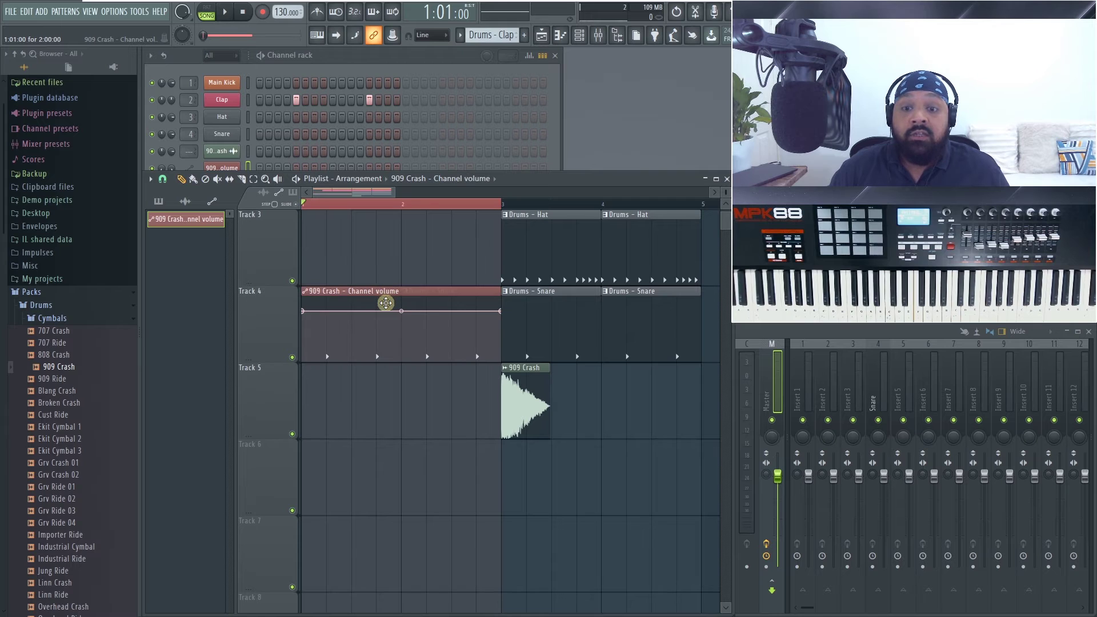
left_click(158, 203)
left_click(213, 243)
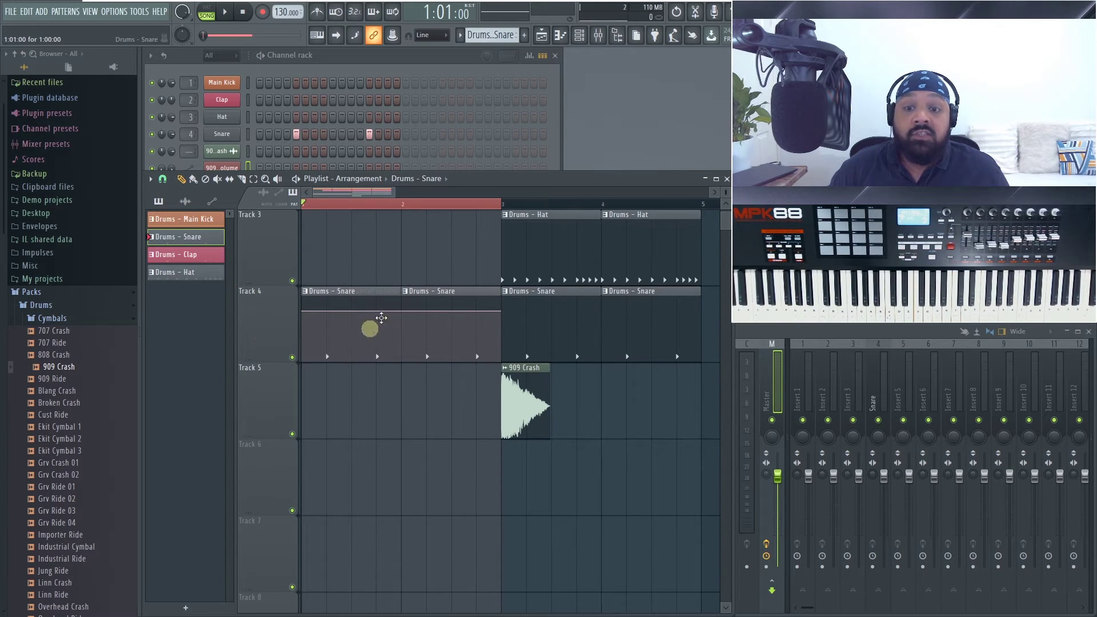
scroll(386, 316, "up", 3)
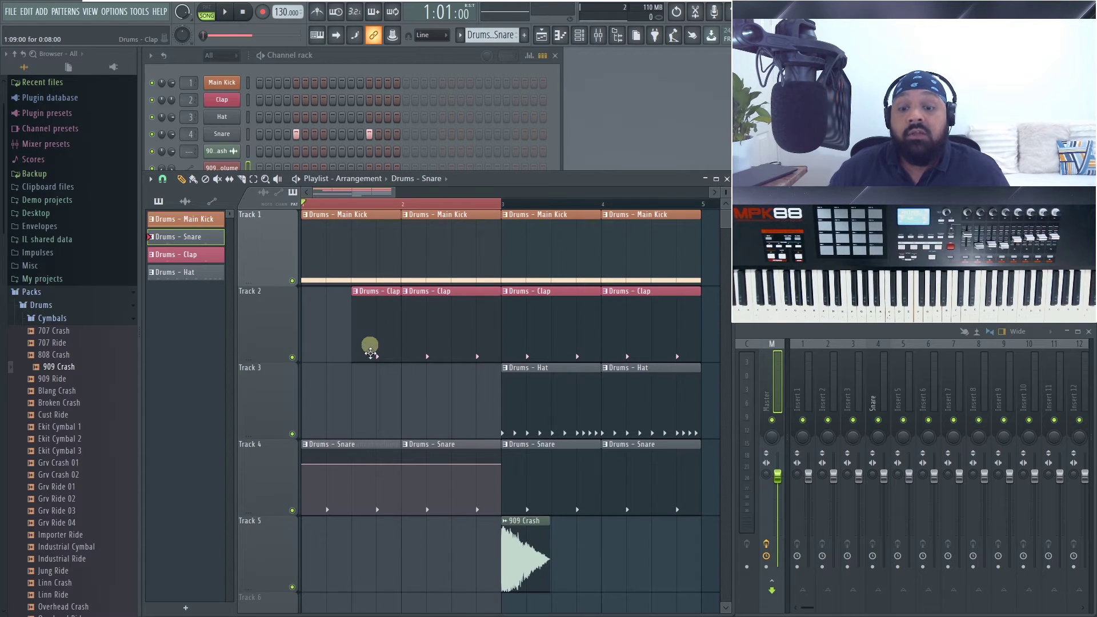
Step: Bring the 909 Crash volume automation into focus, lower its start point to 0% and bend the rising line slightly downward
left_click(214, 201)
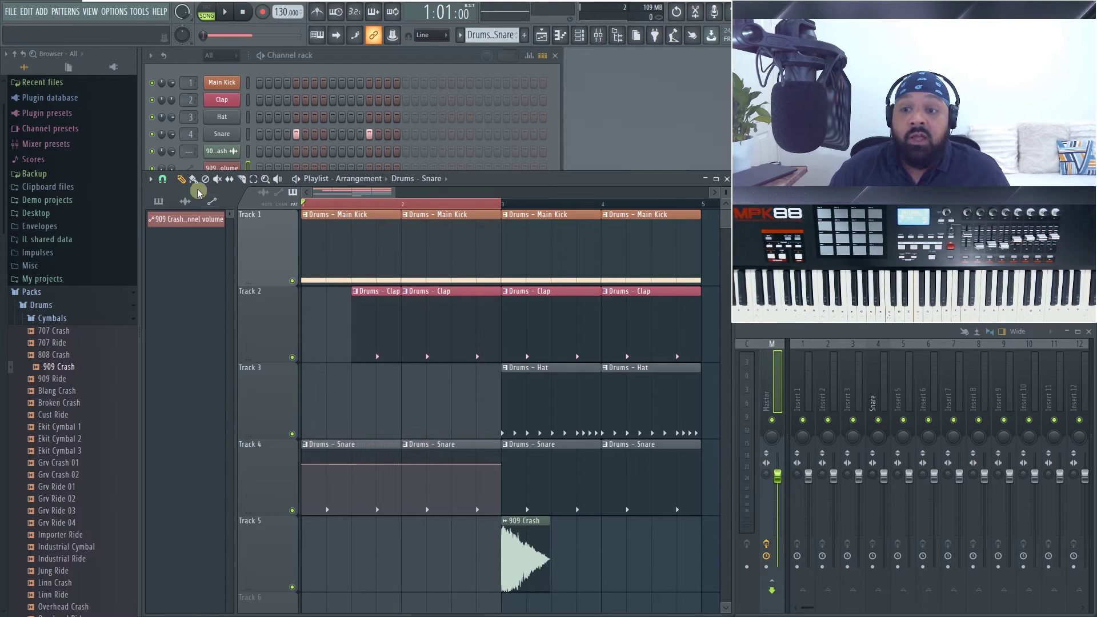
left_click(200, 221)
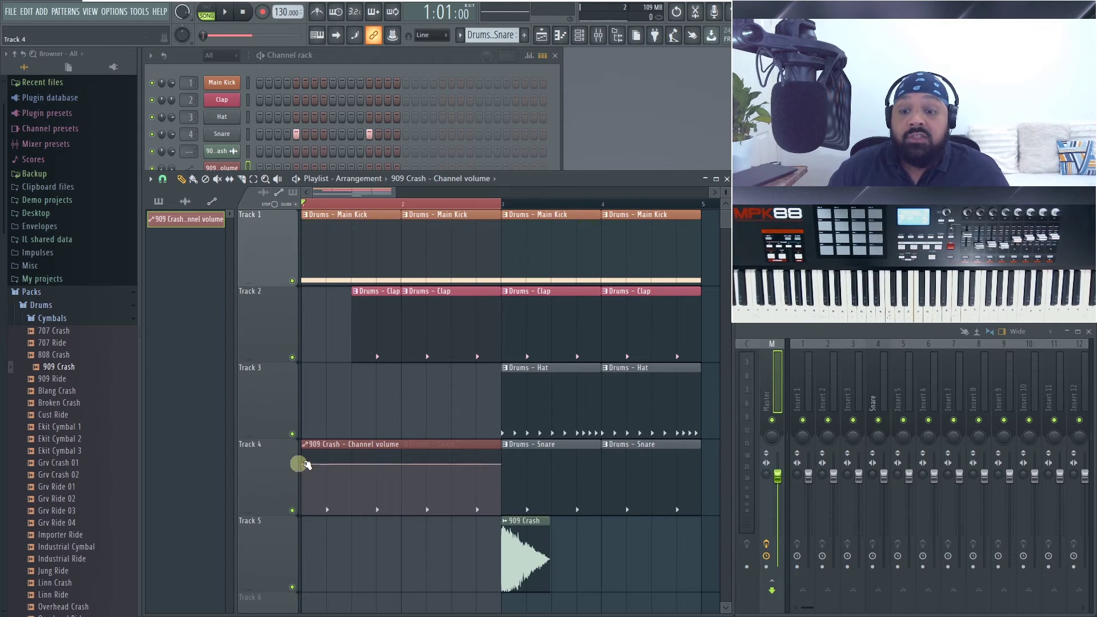
left_click_drag(303, 464, 301, 532)
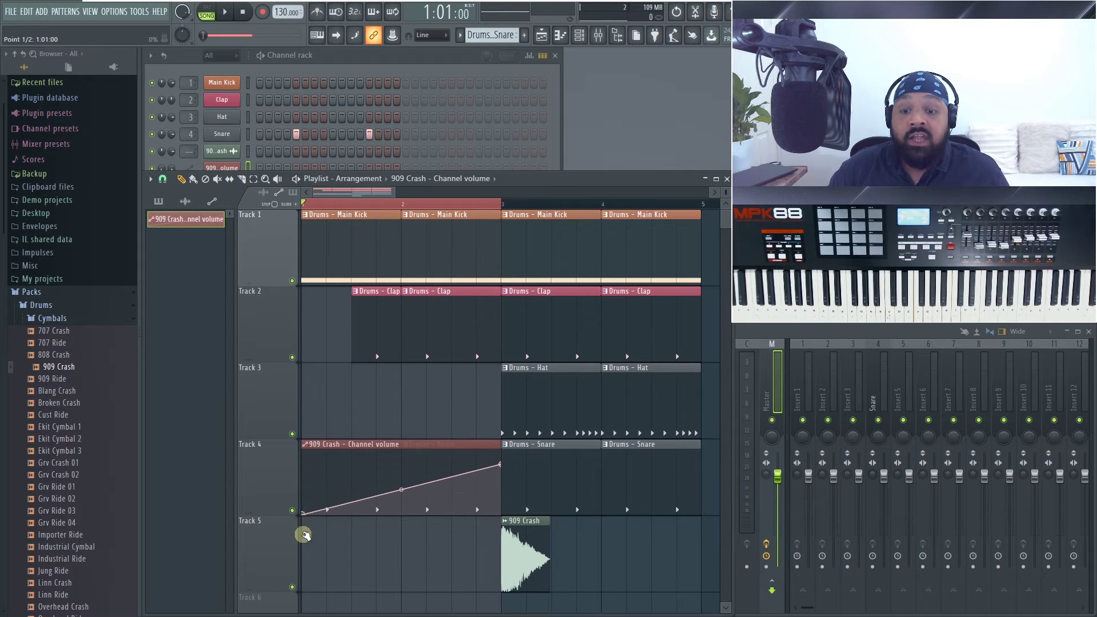
left_click_drag(399, 490, 395, 496)
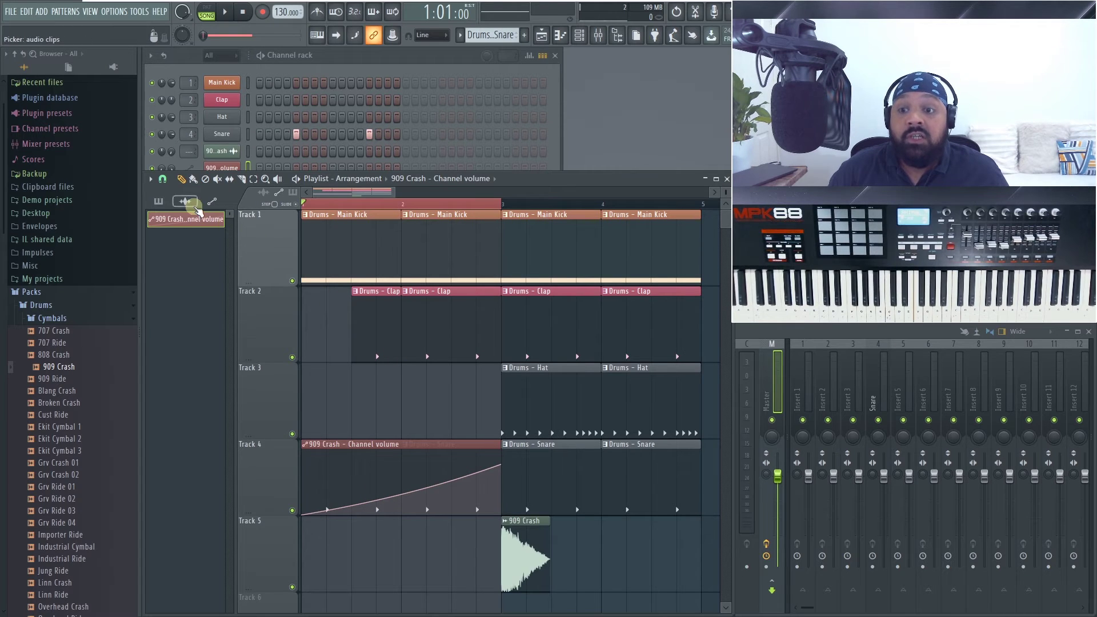
left_click(158, 201)
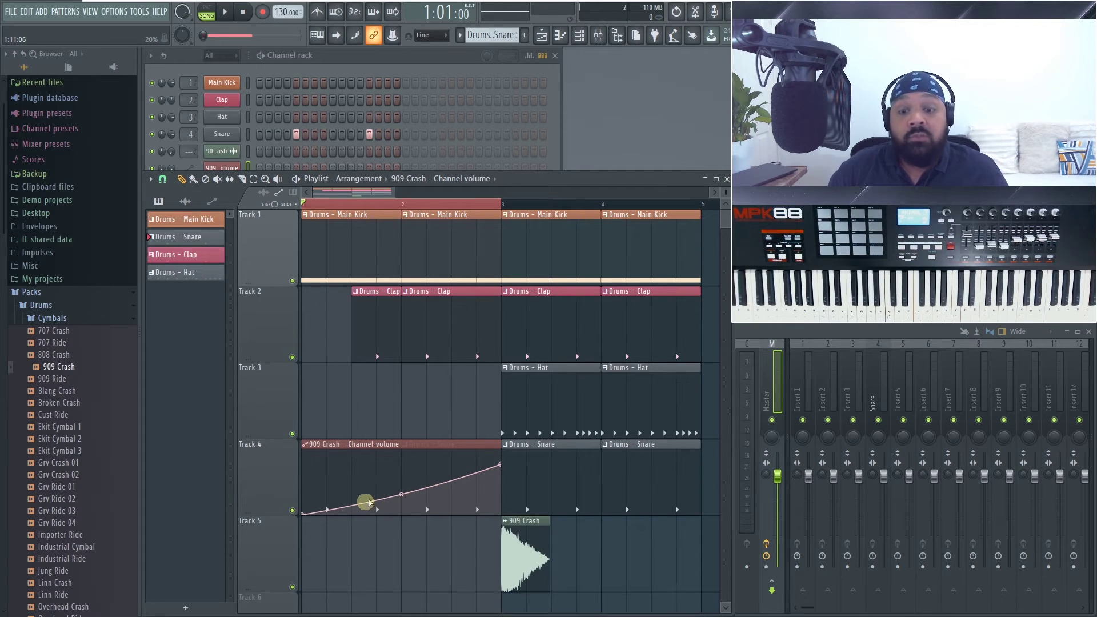
Step: Add a control point at 2:09 on the 909 Crash volume curve and delete it again
right_click(452, 480)
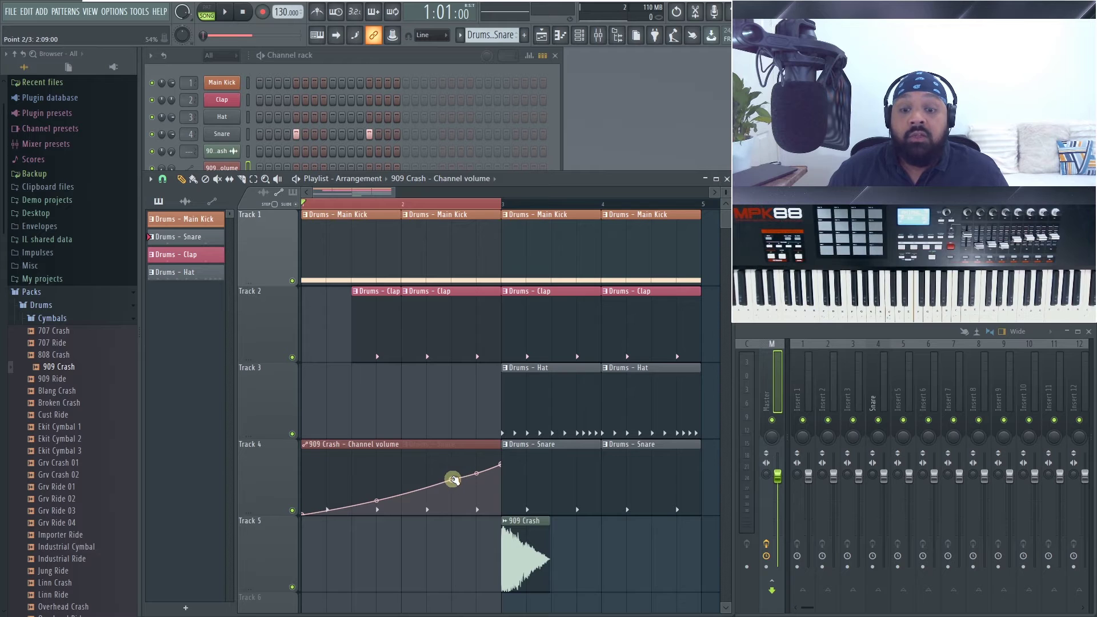
right_click(452, 480)
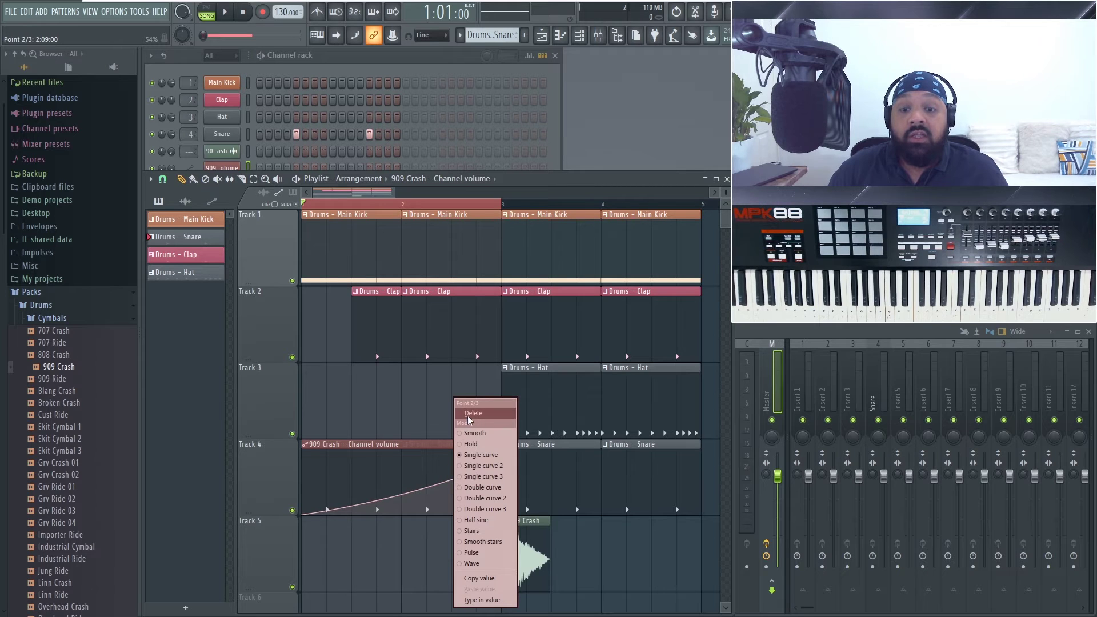
left_click(468, 413)
Step: Add a control point at 2:05 on the 909 Crash volume curve, trying its Single curve 3 and Stairs modes, and adjust the last segment's bend
right_click(426, 487)
right_click(426, 488)
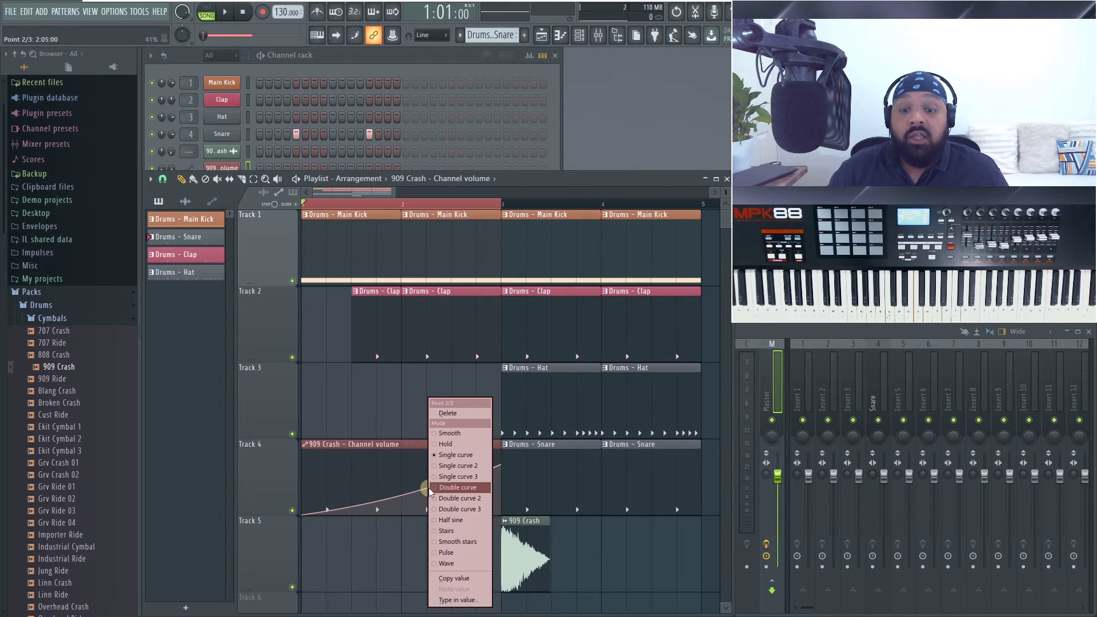
left_click(451, 479)
right_click(427, 487)
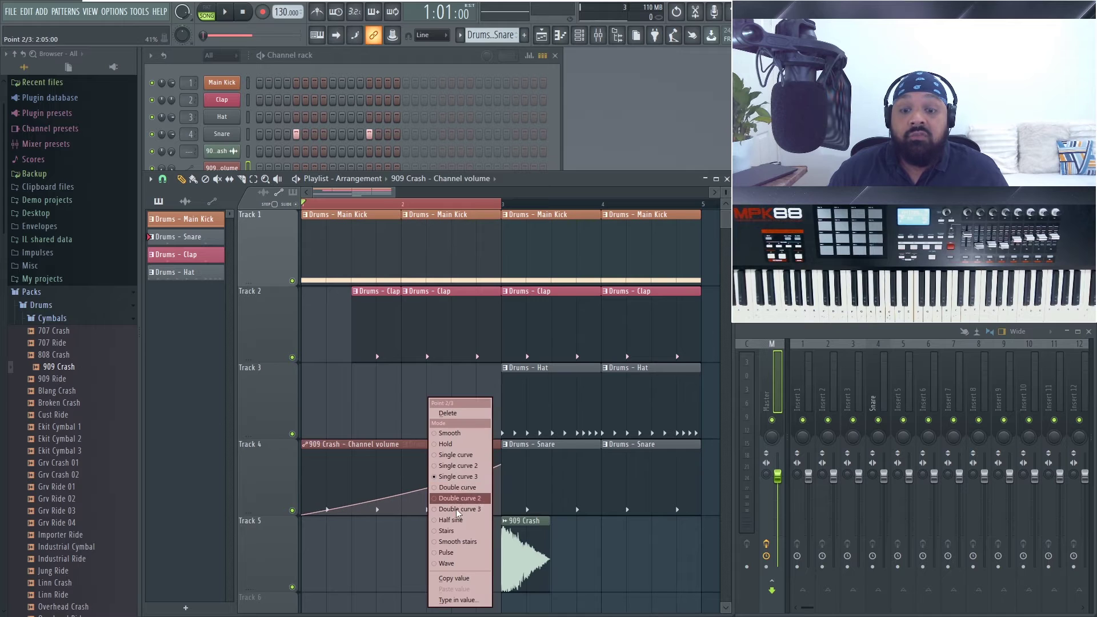
left_click(465, 533)
right_click(428, 488)
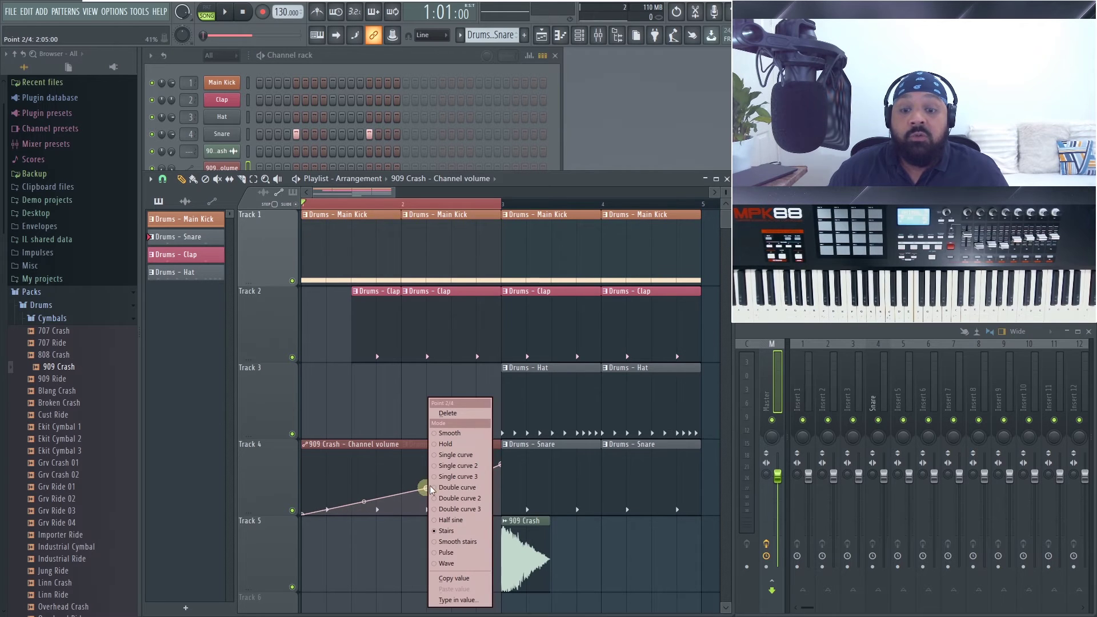
left_click(458, 421)
left_click_drag(465, 472, 464, 478)
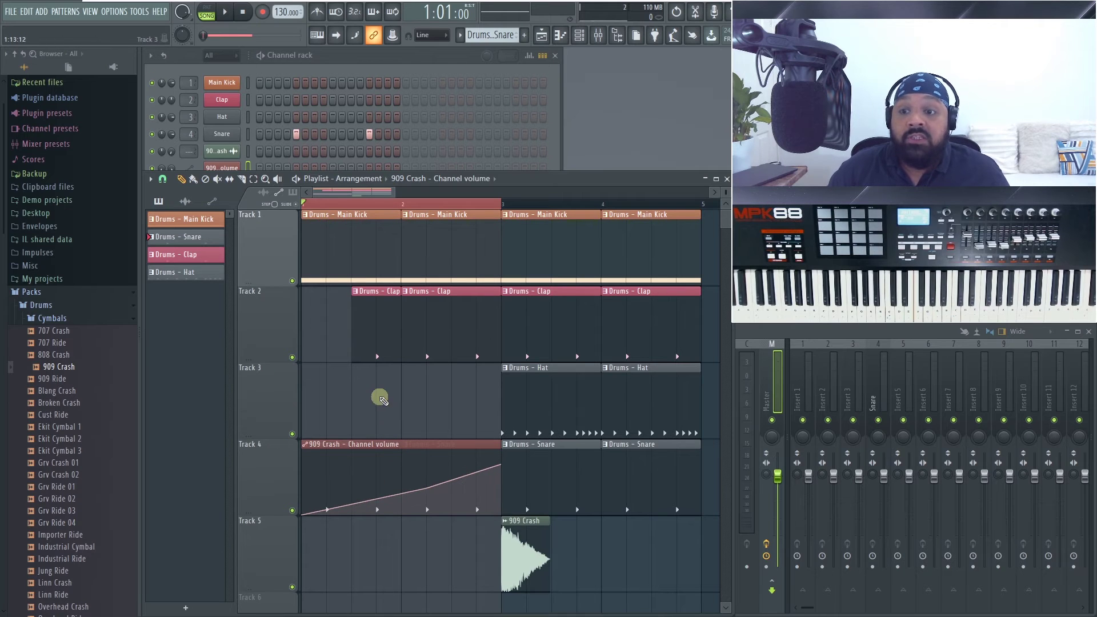
Step: Switch the picker from the other clip types back to patterns and select the Main Kick pattern
left_click(185, 201)
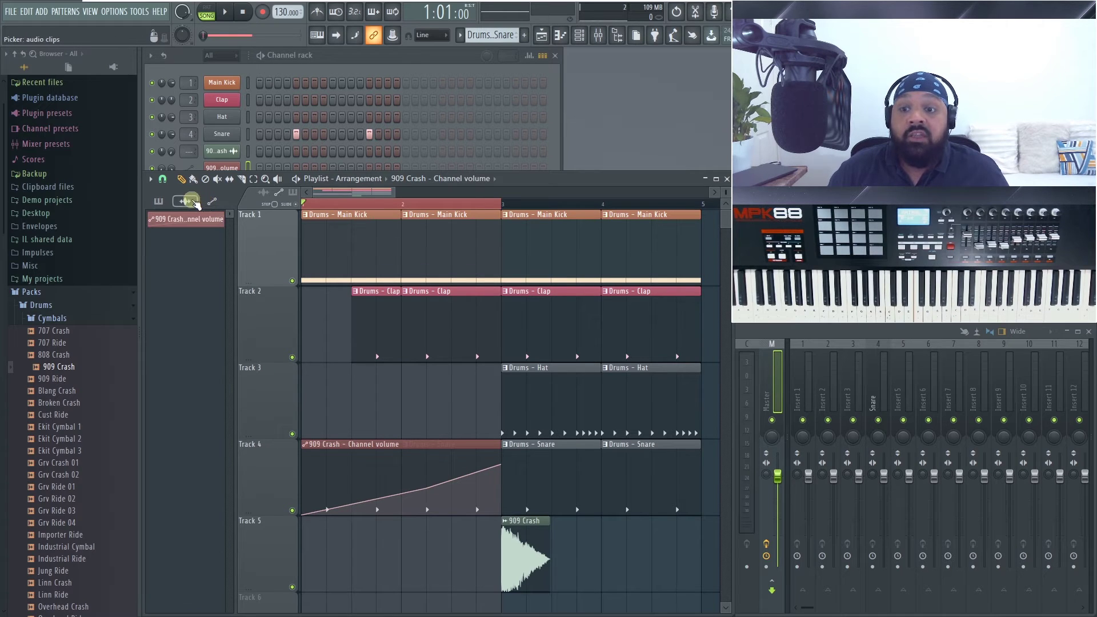
left_click(158, 201)
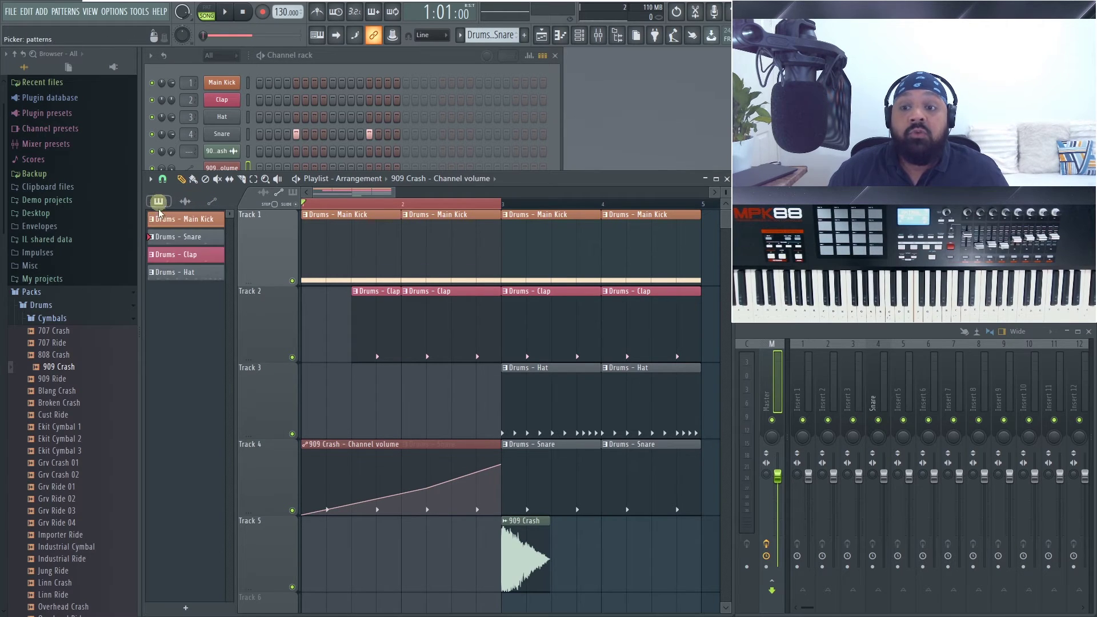
left_click(194, 219)
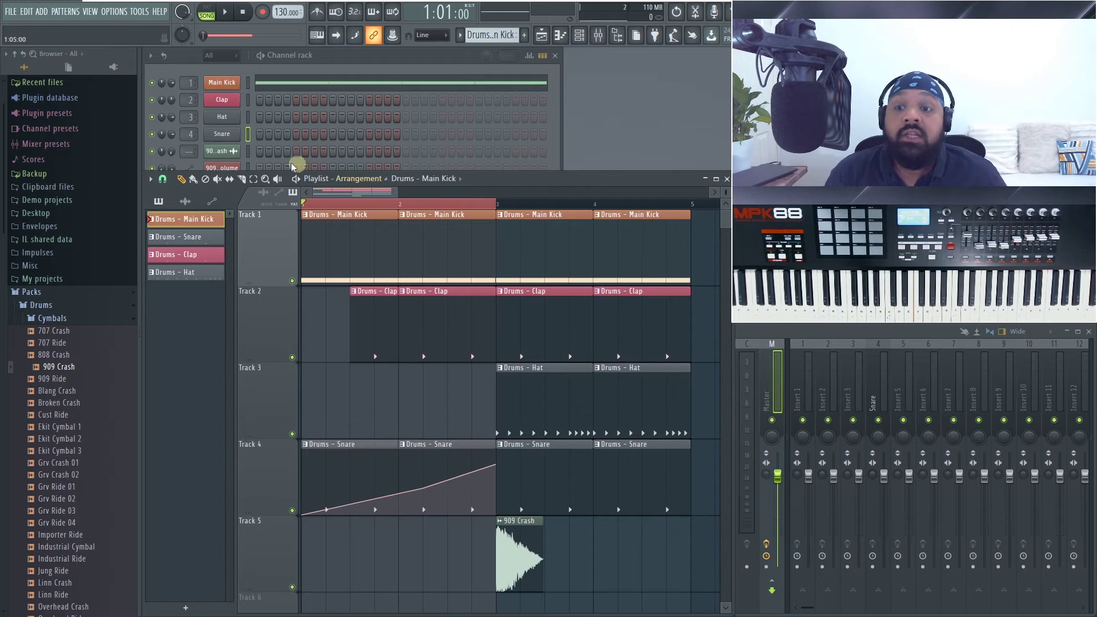
Step: Examine the playlist's editing options, including the choices for dropping audio on track headers
left_click(150, 180)
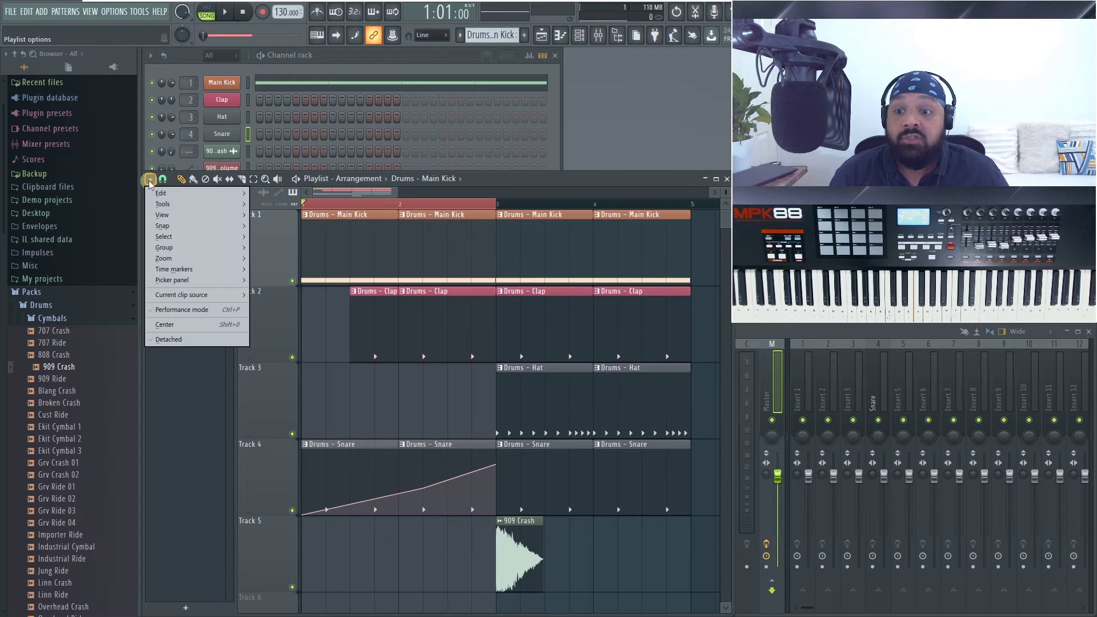
mouse_move(162, 196)
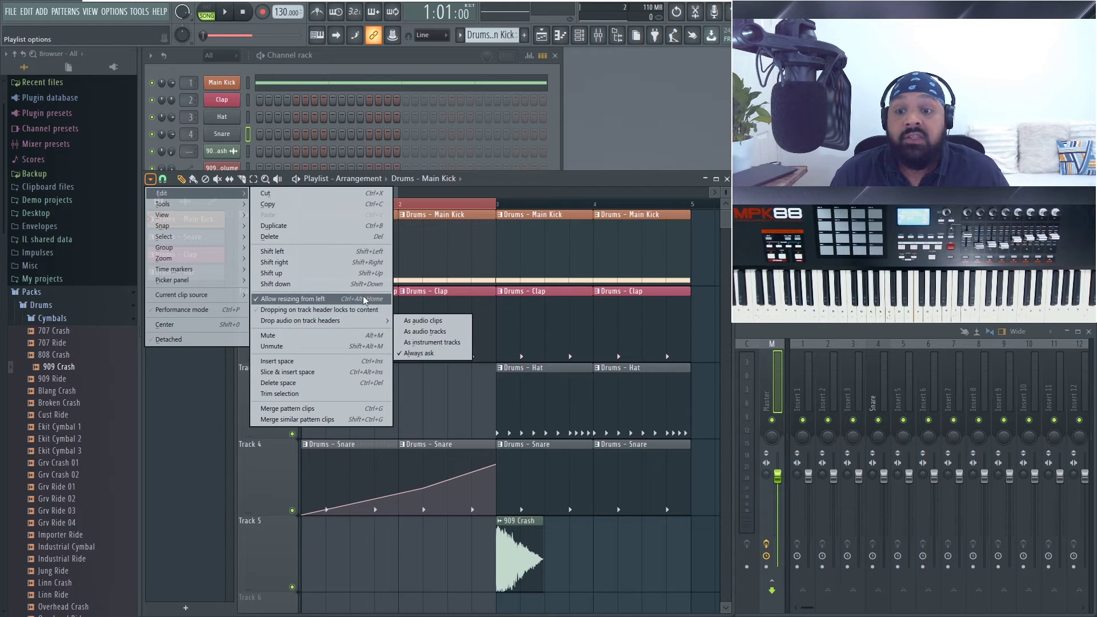
mouse_move(359, 322)
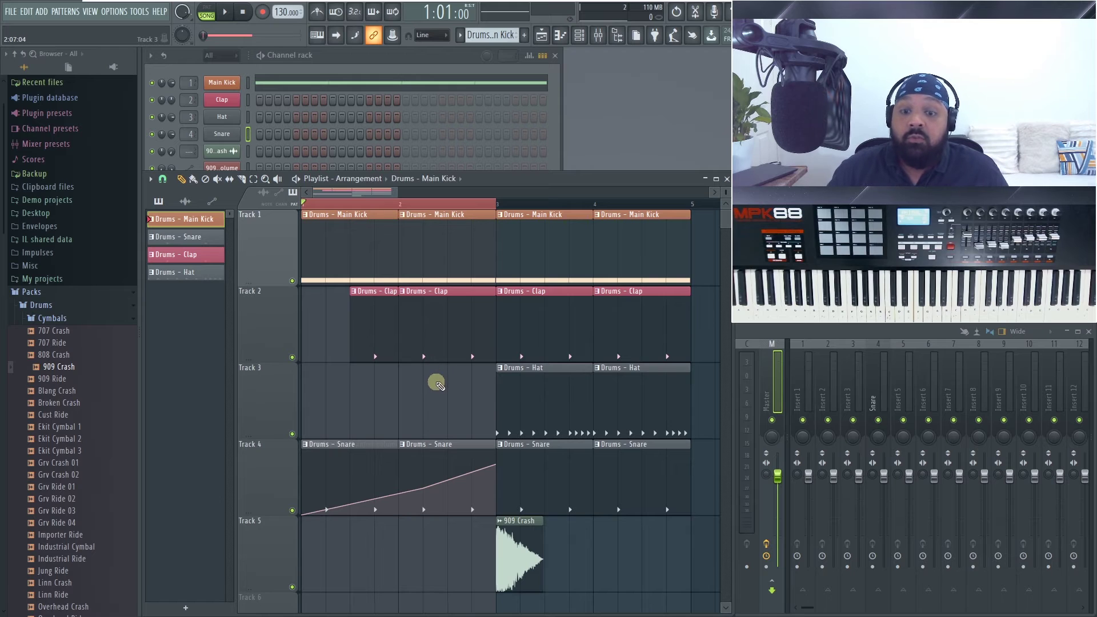
Step: Select the Main Kick and Clap clips in bar 2 and merge them into one pattern clip
left_click_drag(465, 392, 447, 228)
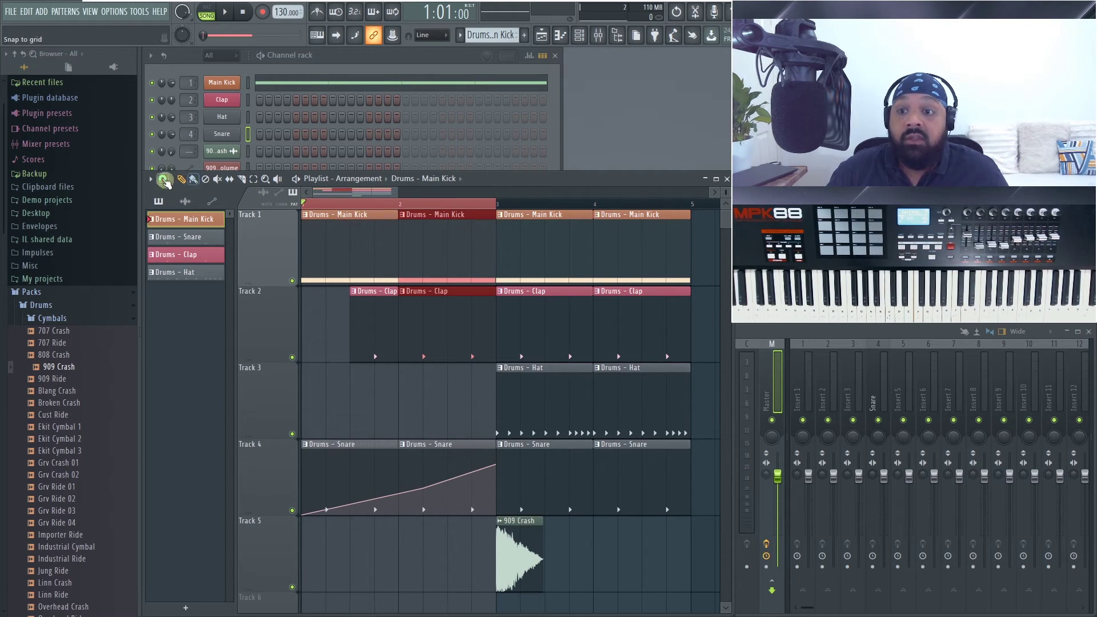
left_click(150, 180)
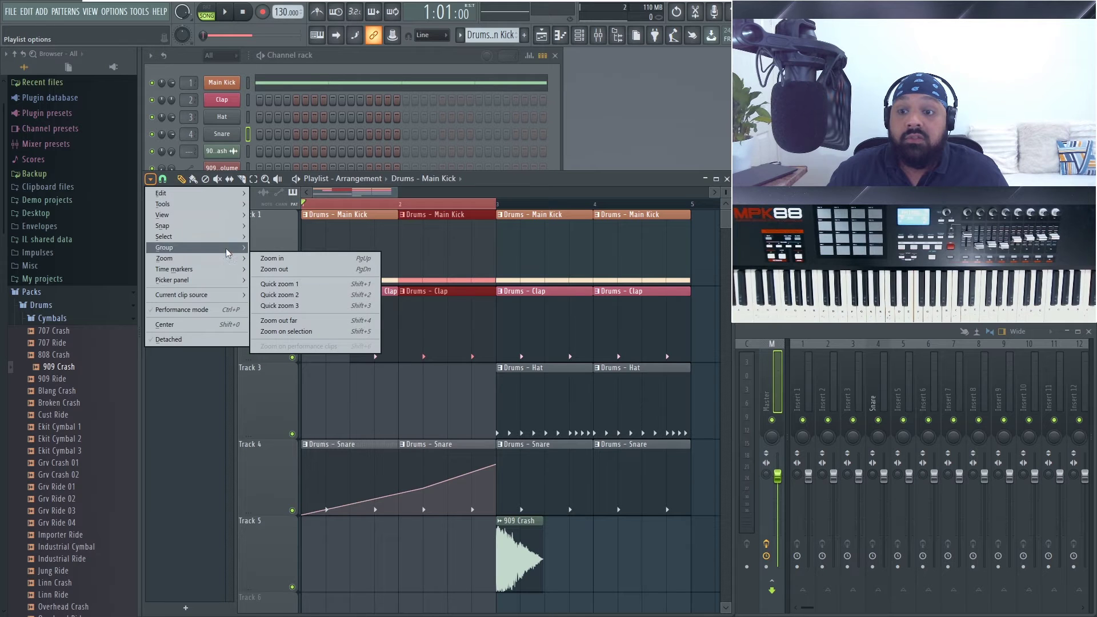
mouse_move(229, 226)
mouse_move(238, 196)
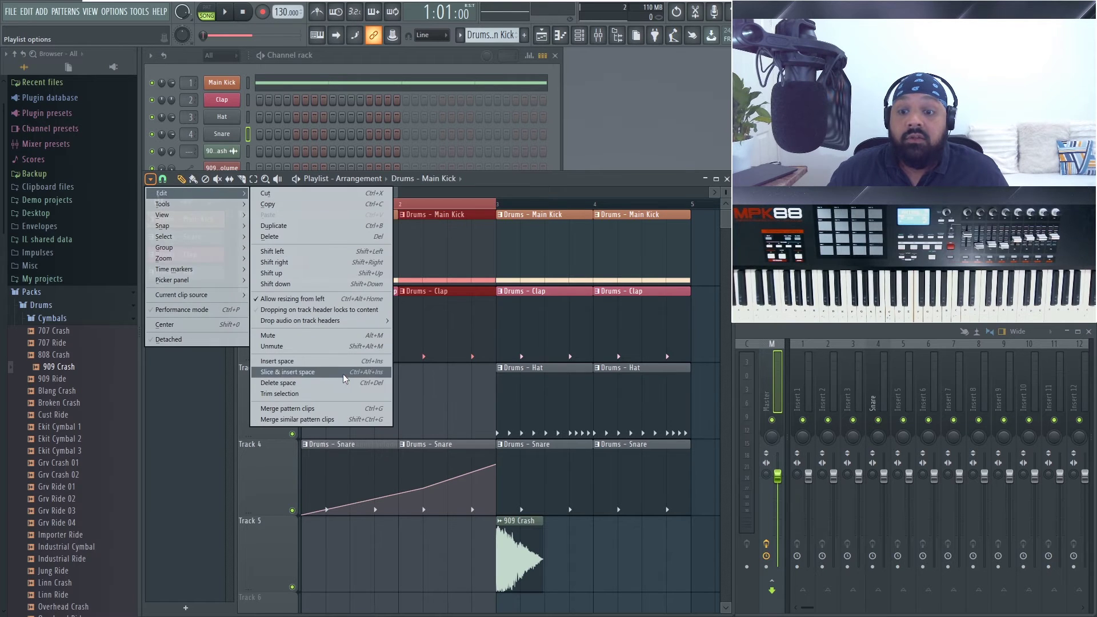
left_click(350, 408)
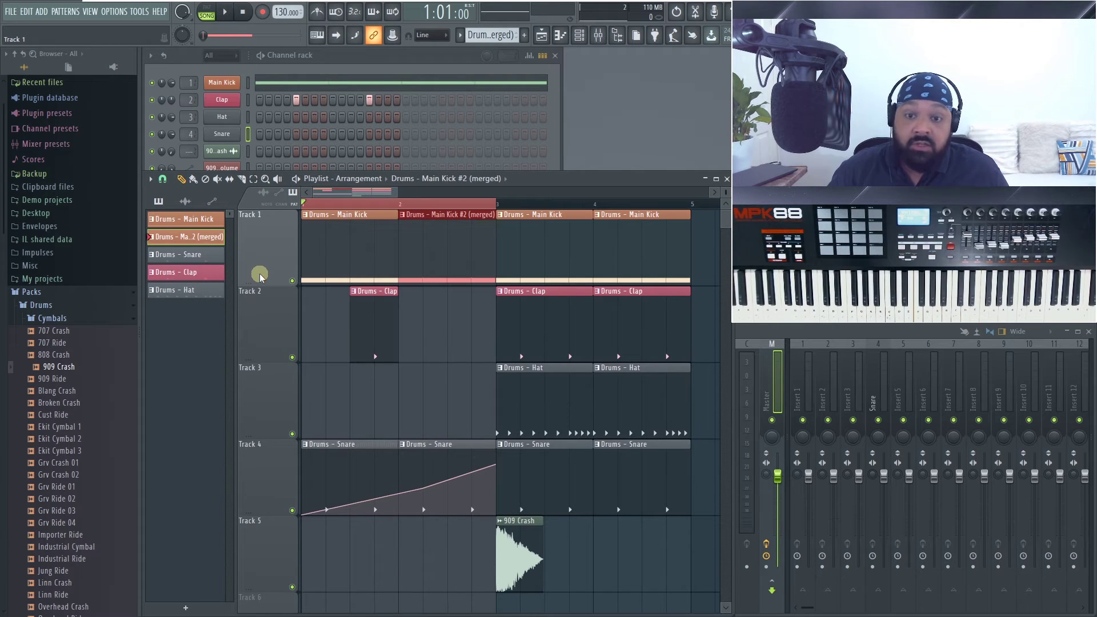
Step: Undo the merging of the pattern clips and deselect the clips in bar 2
left_click(26, 12)
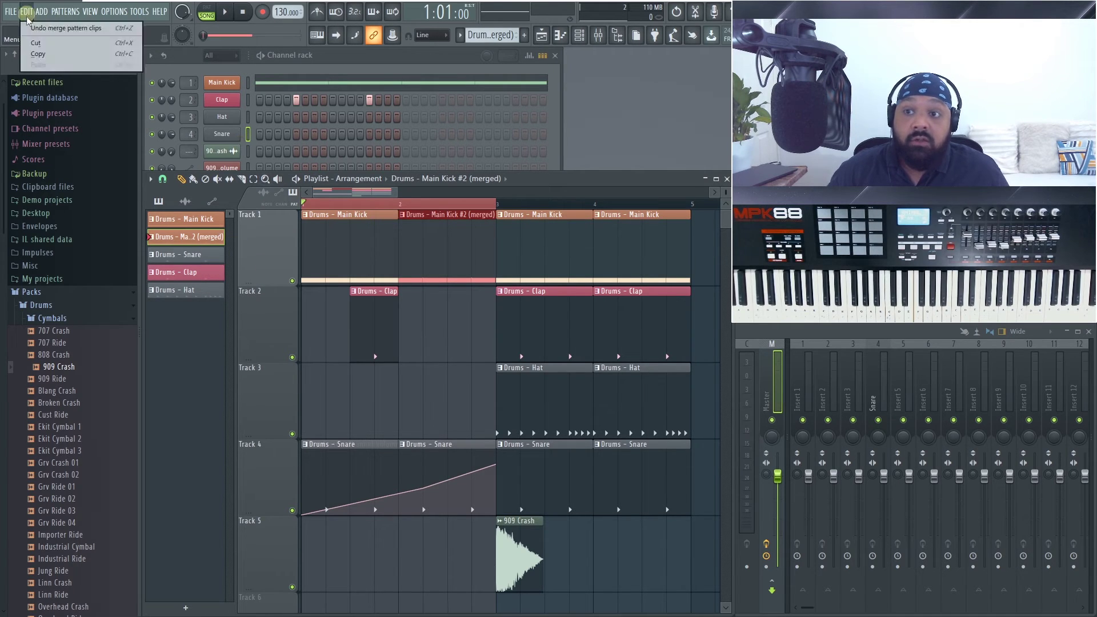
left_click(33, 28)
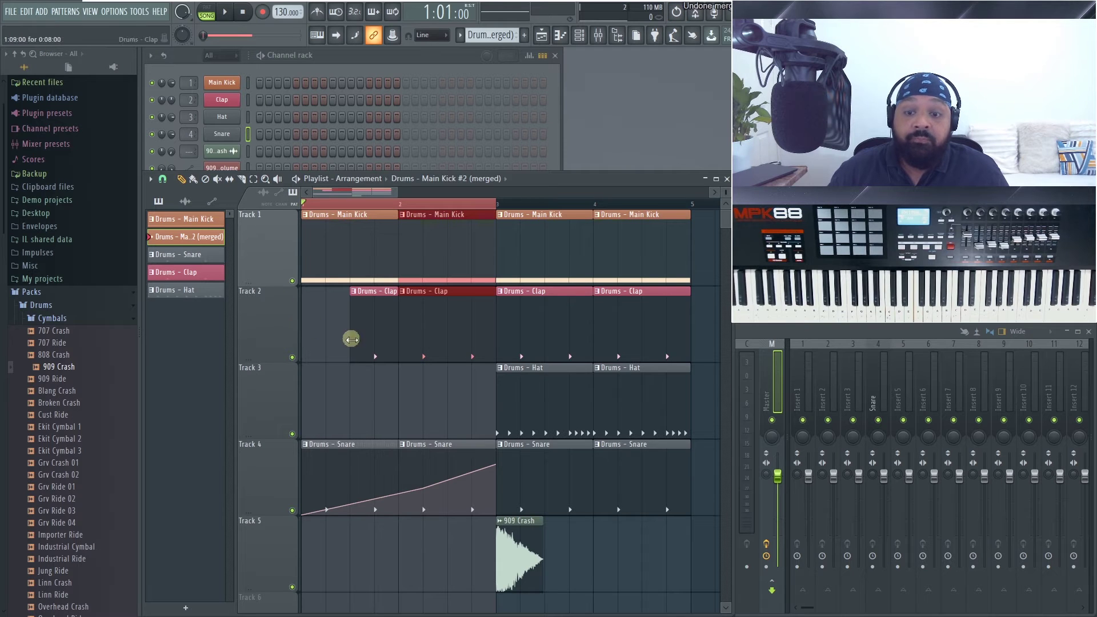
left_click(411, 398)
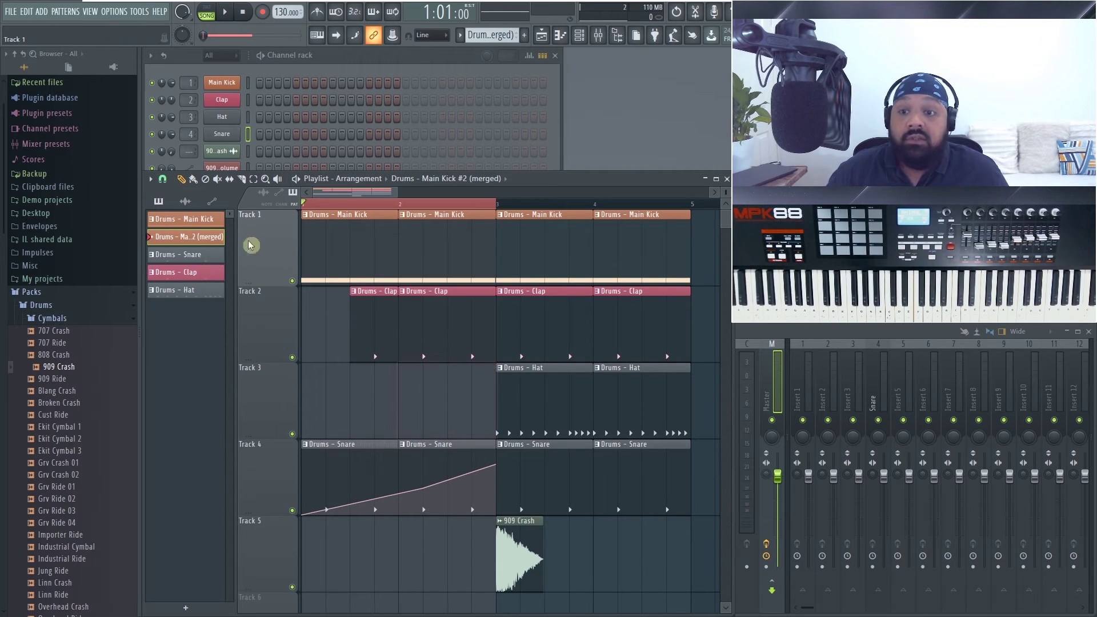
Step: Look through the playlist's view options and resize all tracks to 150%
left_click(151, 179)
mouse_move(208, 190)
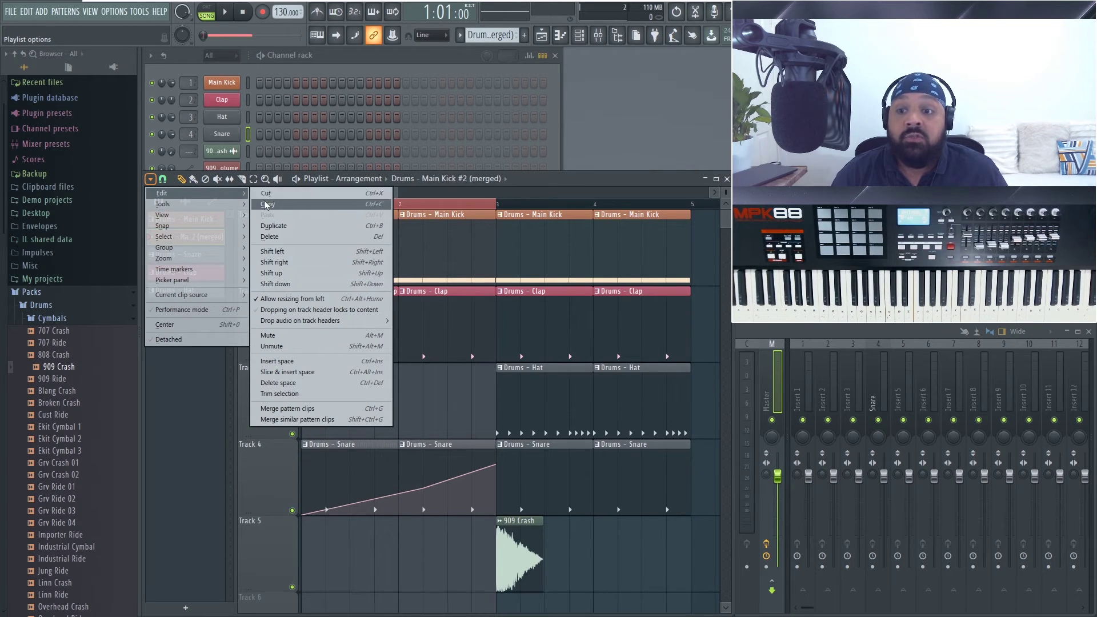
mouse_move(243, 205)
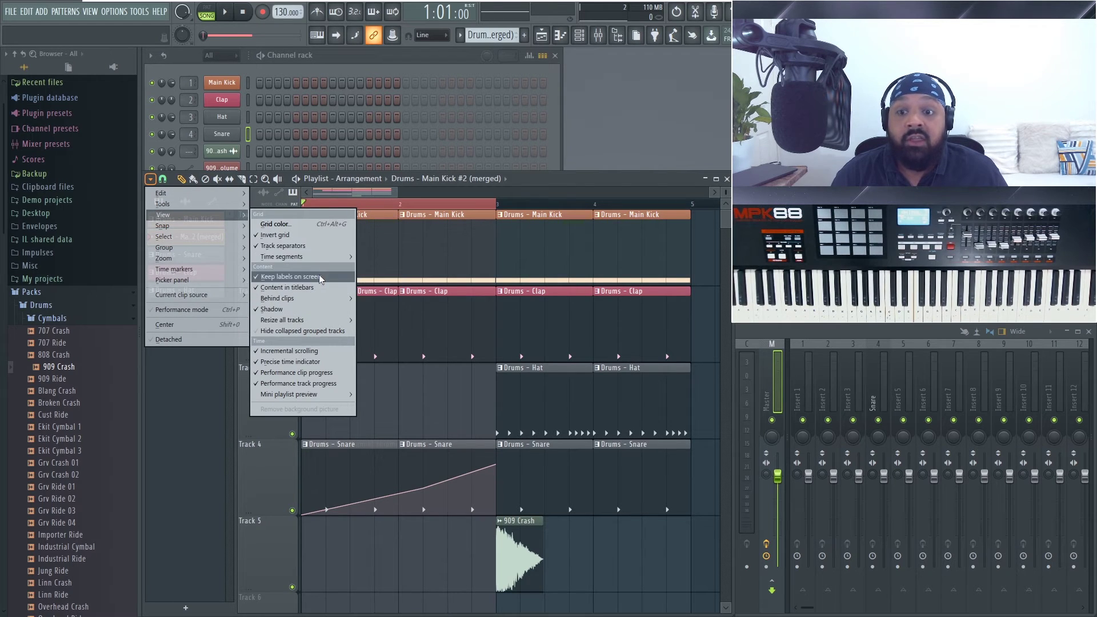
mouse_move(327, 258)
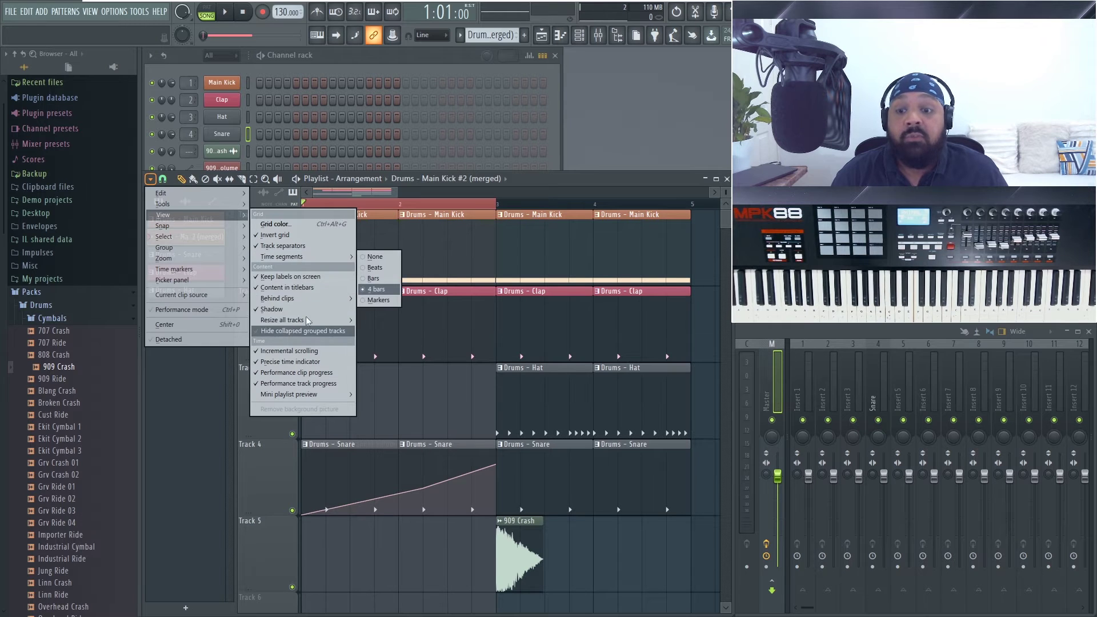
mouse_move(310, 316)
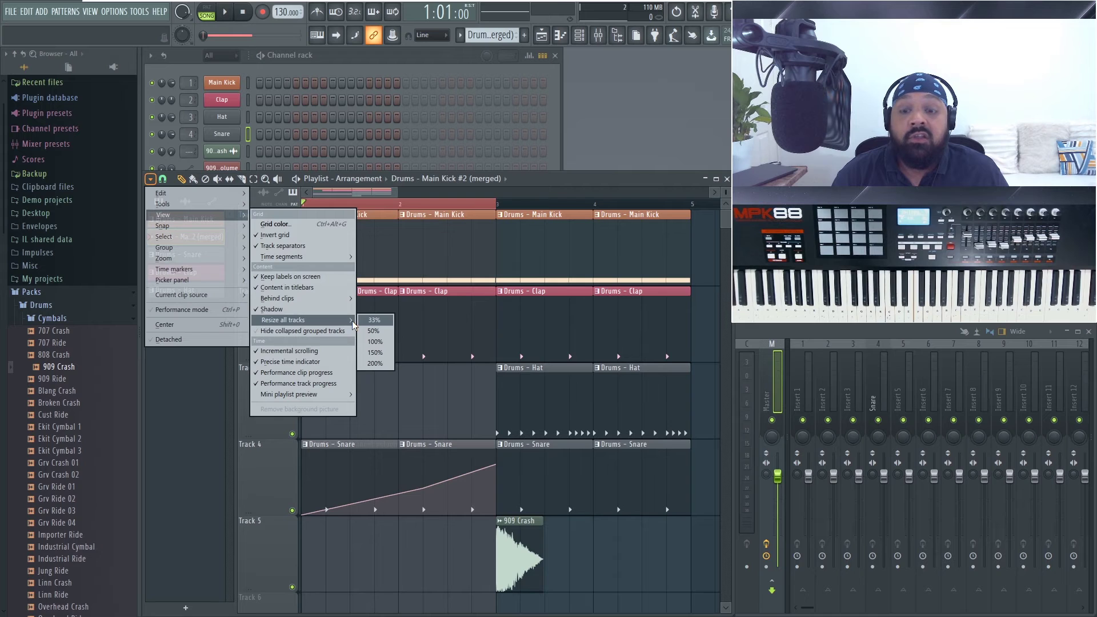
left_click(377, 352)
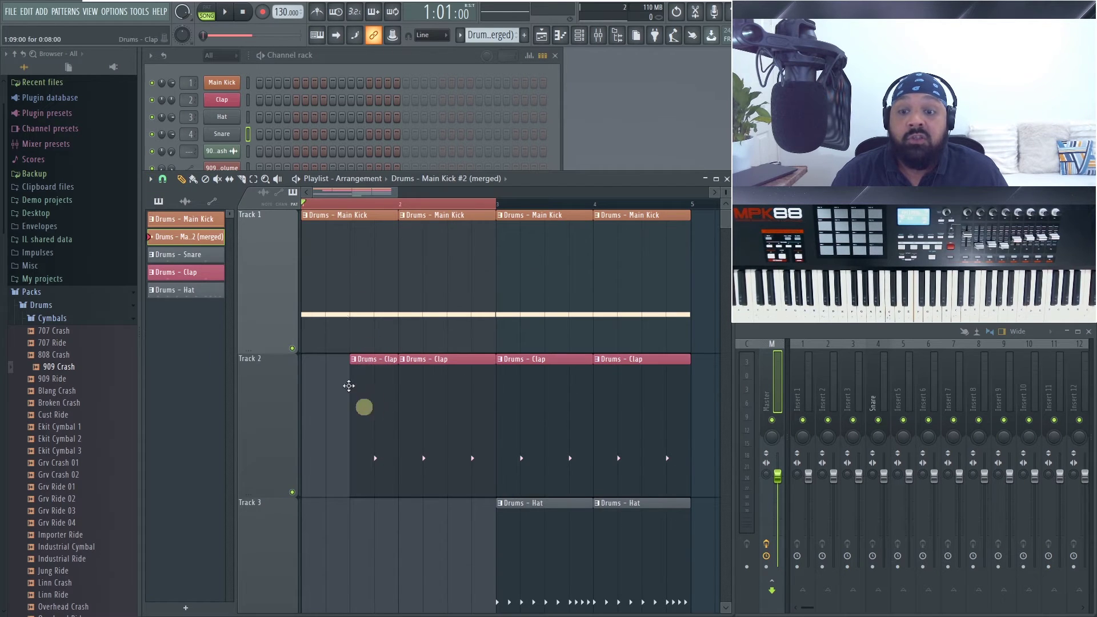
Step: Shrink all playlist tracks to a compact height with the Resize all tracks option
left_click(150, 178)
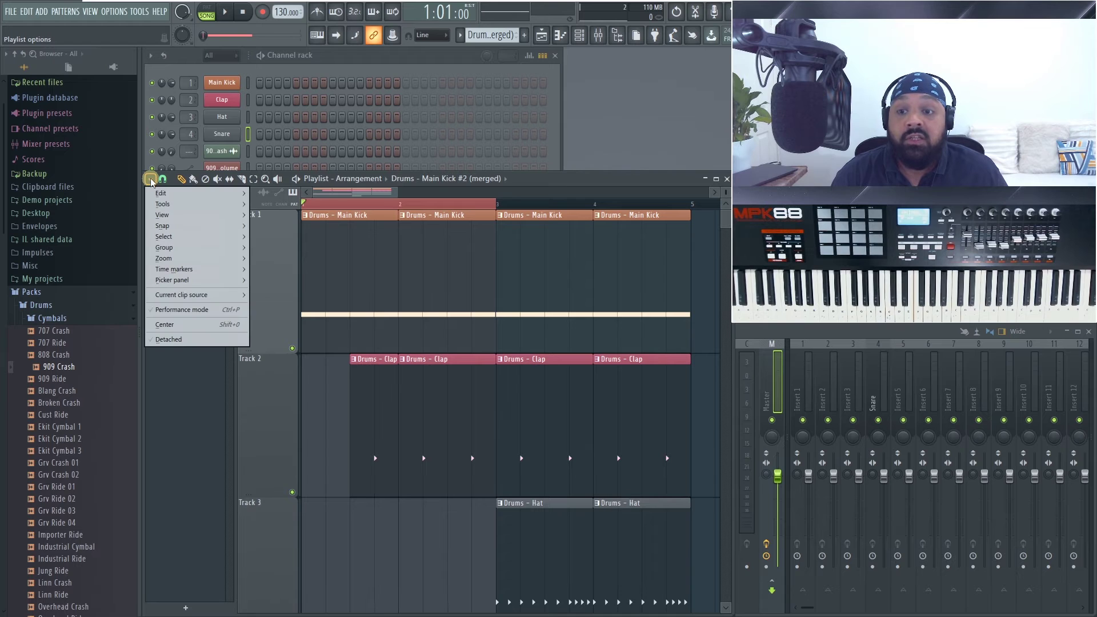
mouse_move(163, 214)
mouse_move(335, 320)
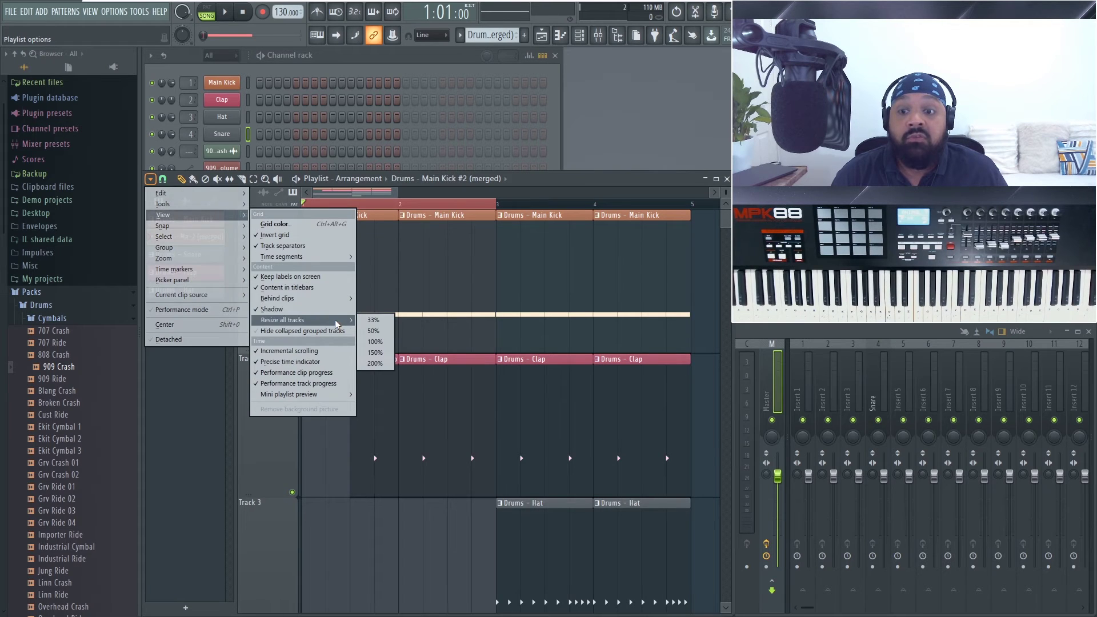
left_click(375, 341)
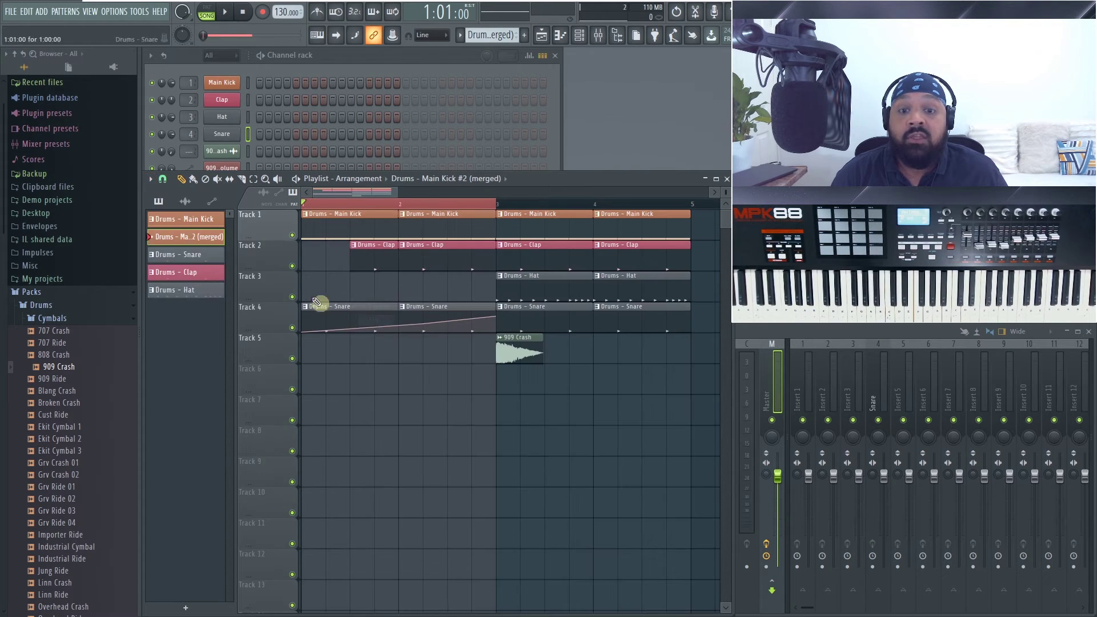
Step: Add a time marker named Intro at the start of the playlist
left_click(150, 178)
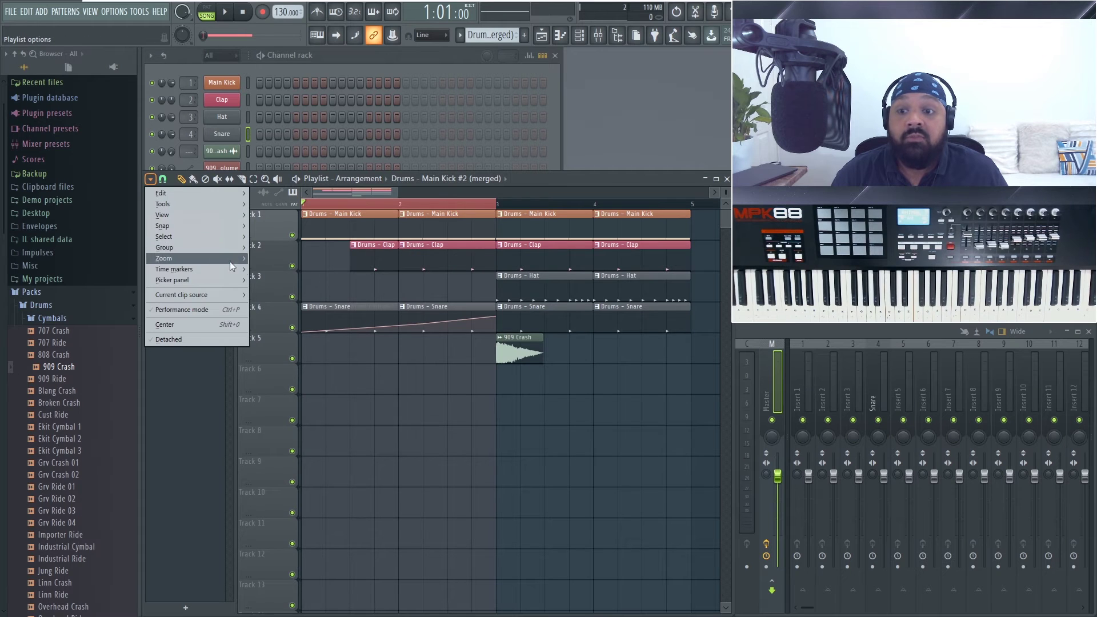
mouse_move(207, 226)
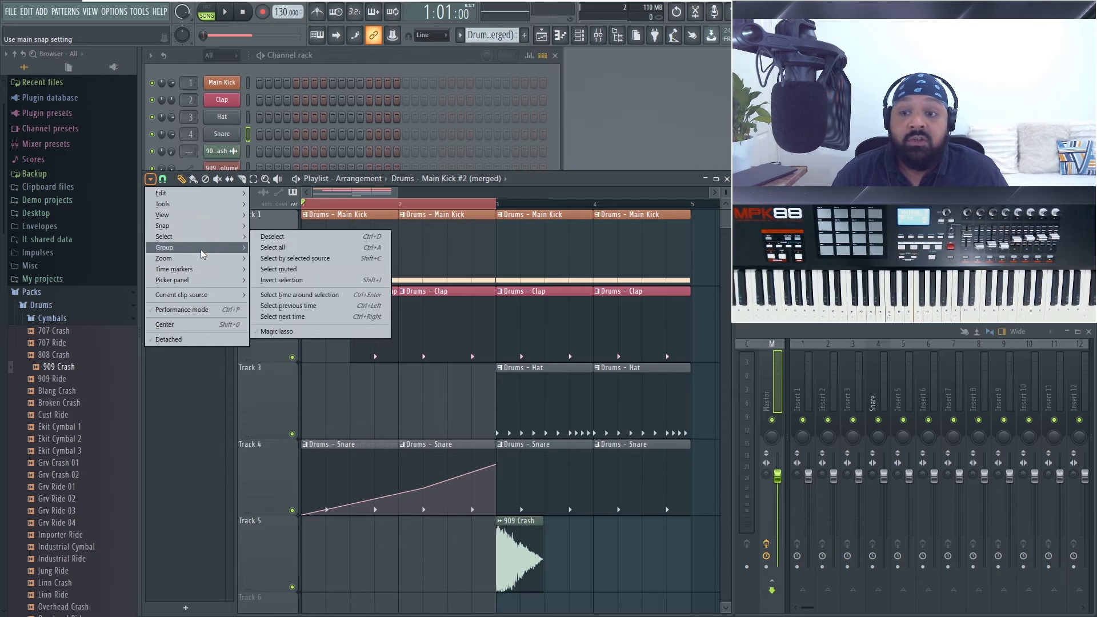
mouse_move(200, 249)
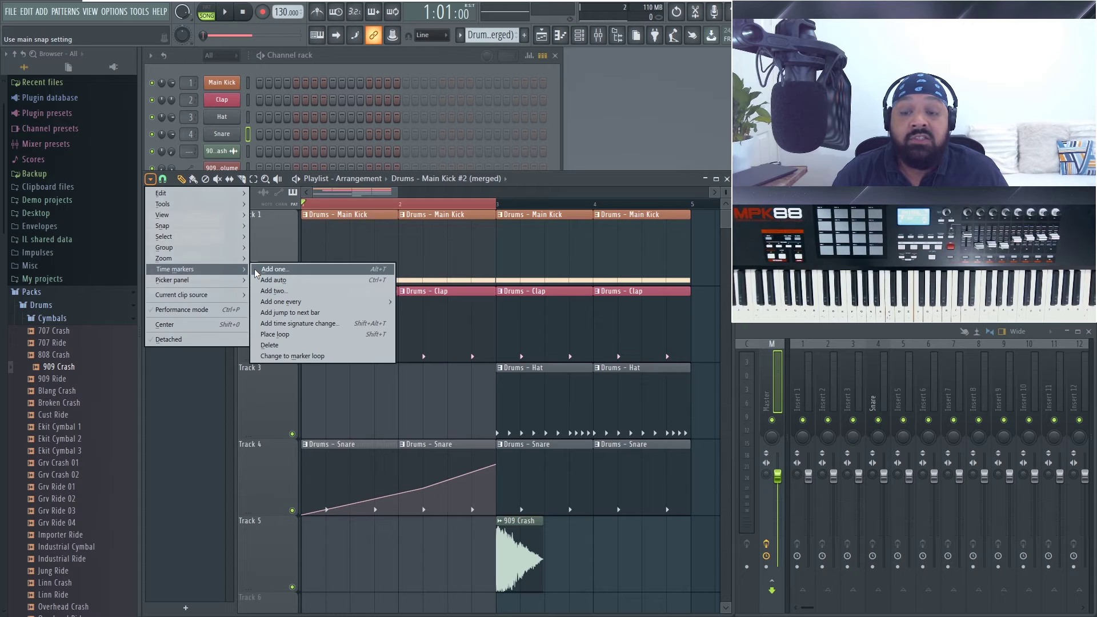
mouse_move(274, 308)
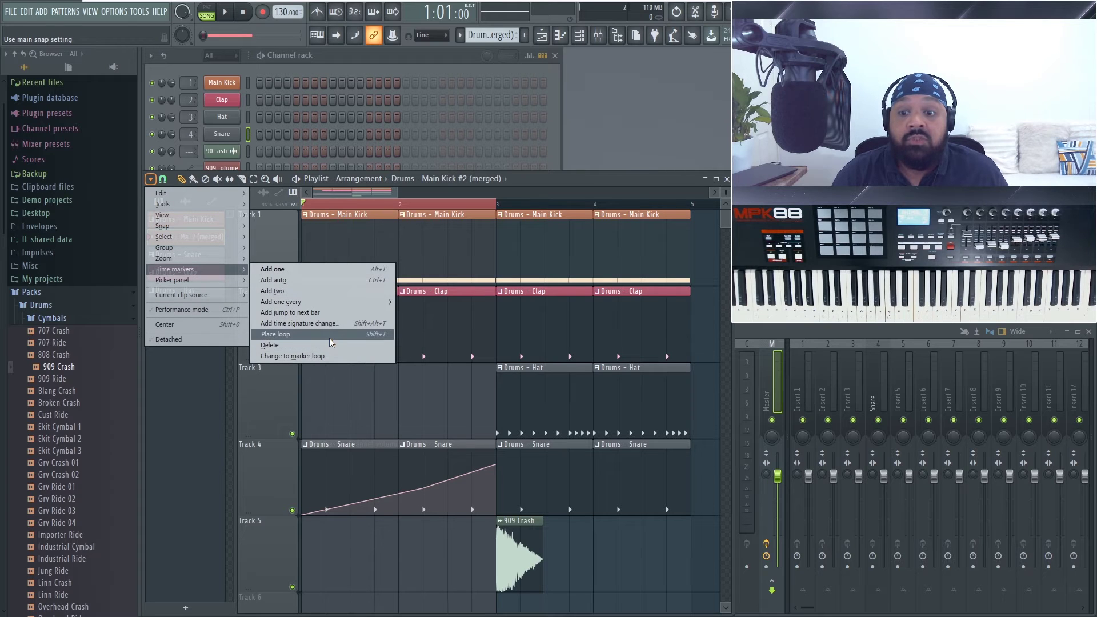
left_click(330, 272)
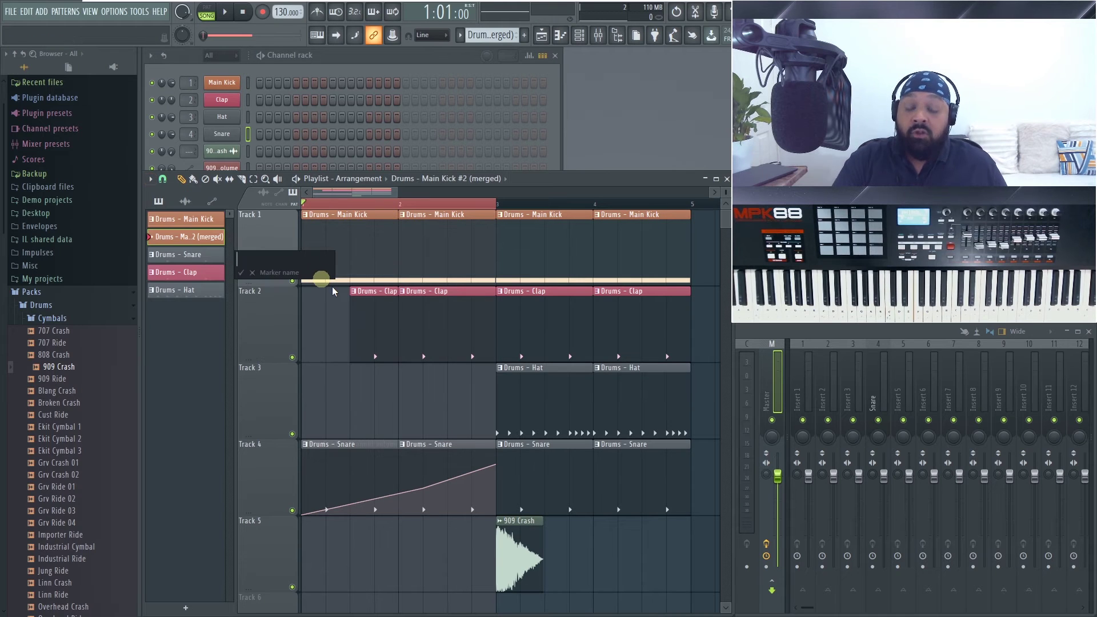
type("Intro")
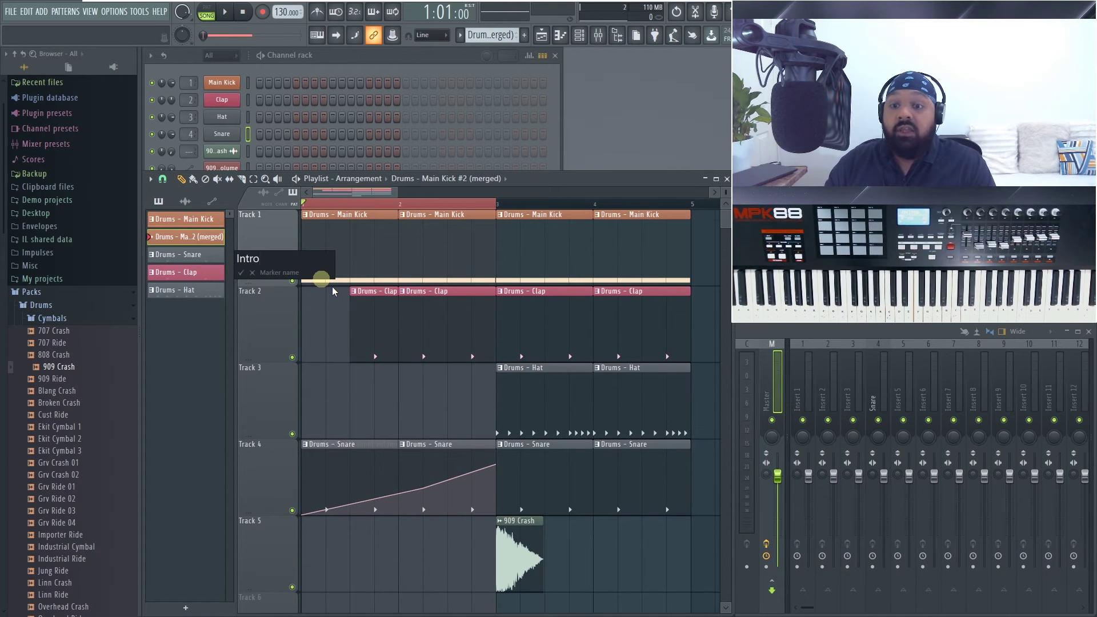
key("Return")
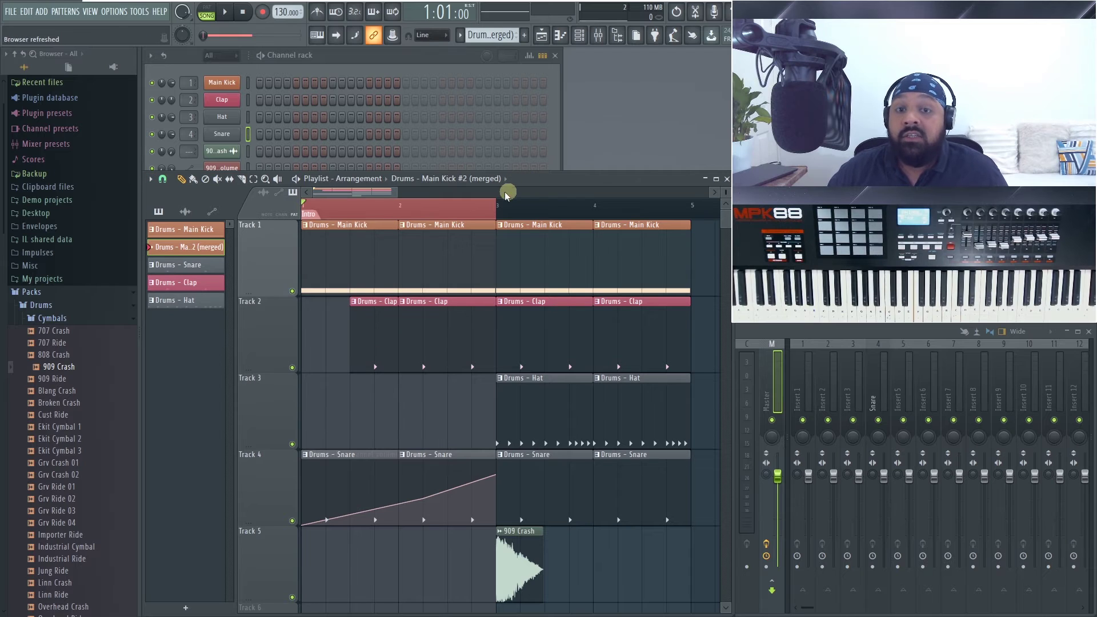
Step: Add a second time marker named Chrous at bar 3 of the playlist
right_click(307, 217)
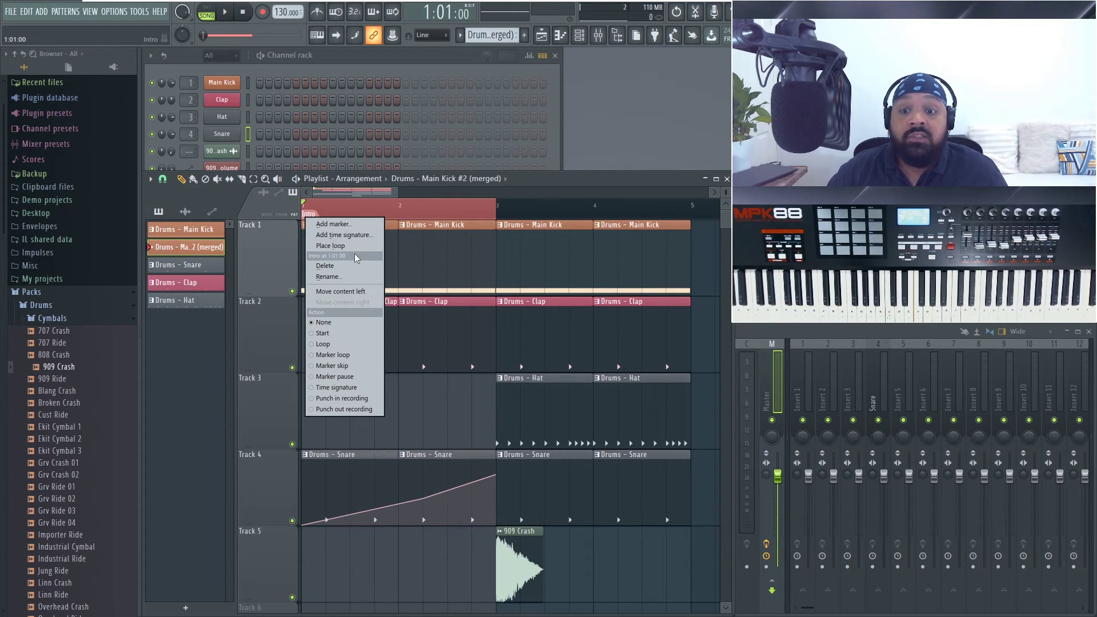
left_click(345, 224)
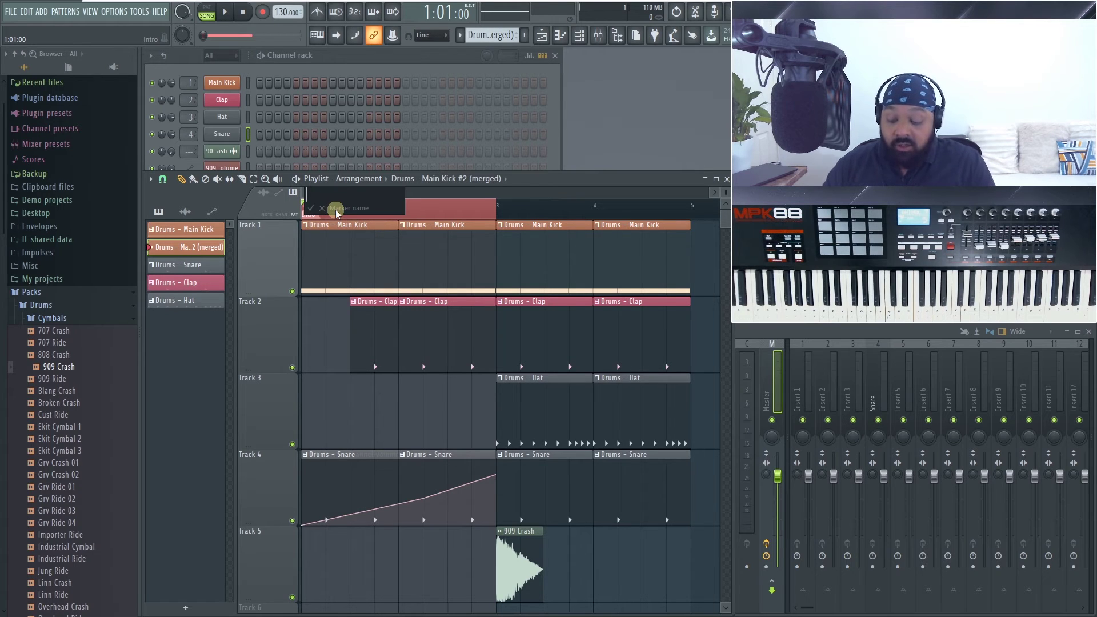
type("Chrous")
key("Return")
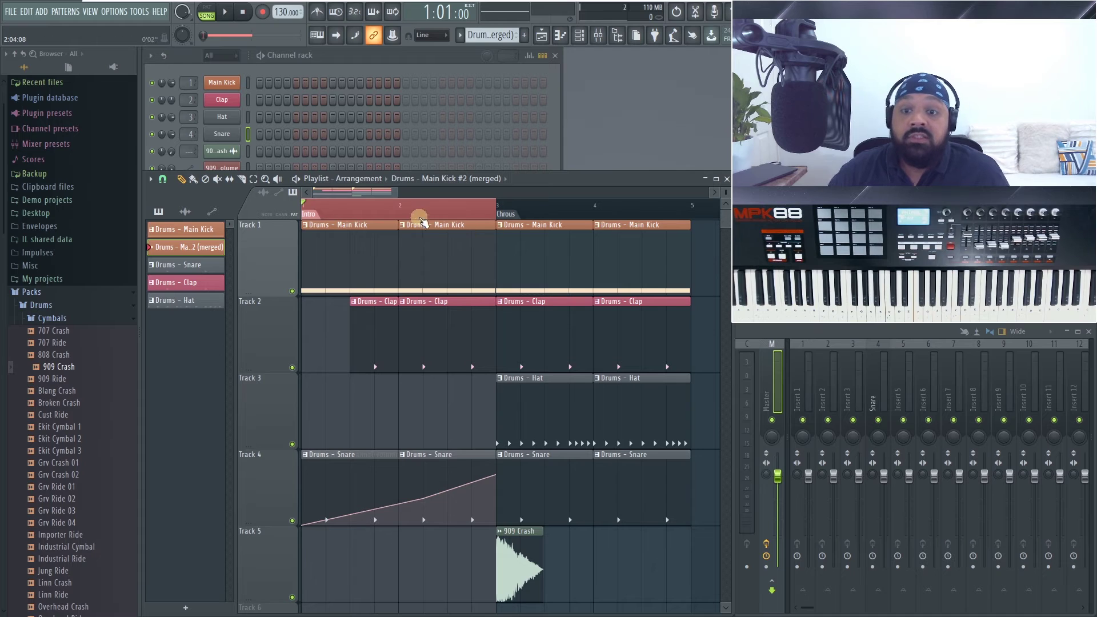
Step: Clear the time selection over bars 1 and 2 and return the playhead to the start
left_click(363, 215)
left_click(365, 214)
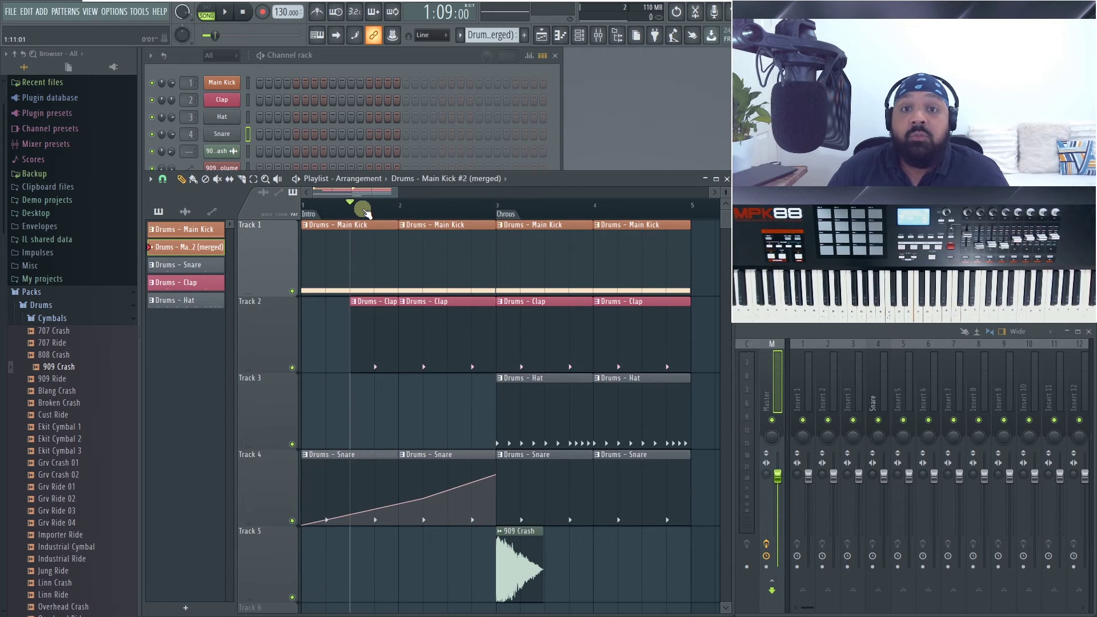
left_click_drag(334, 213, 260, 209)
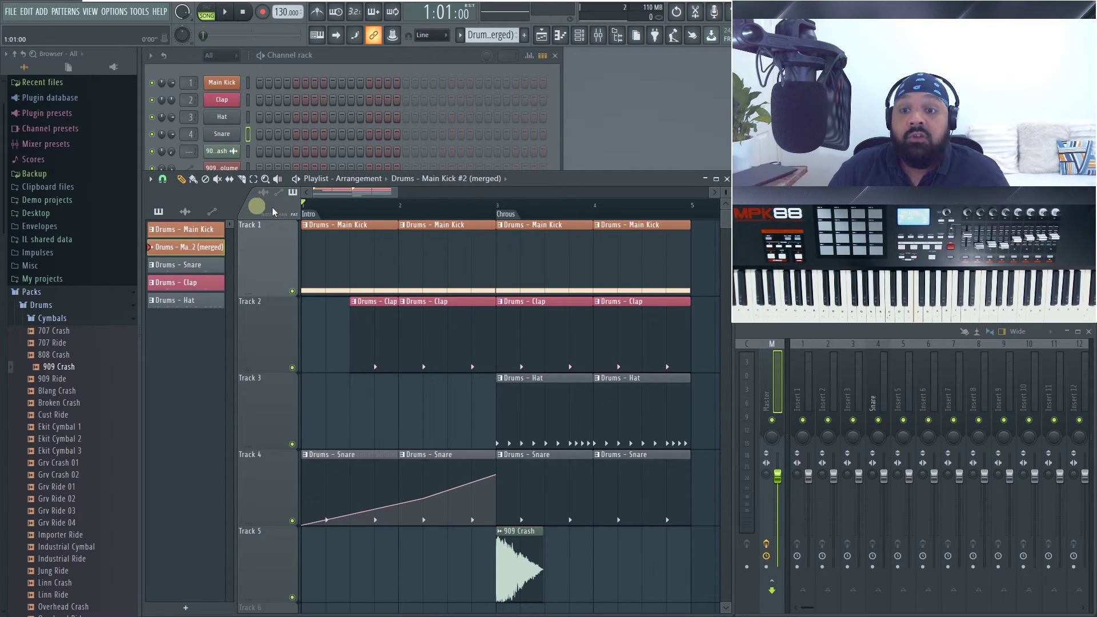
Step: Select the Intro section and the Chrous section with their clips by using the markers, and clear the selection
left_click(311, 214)
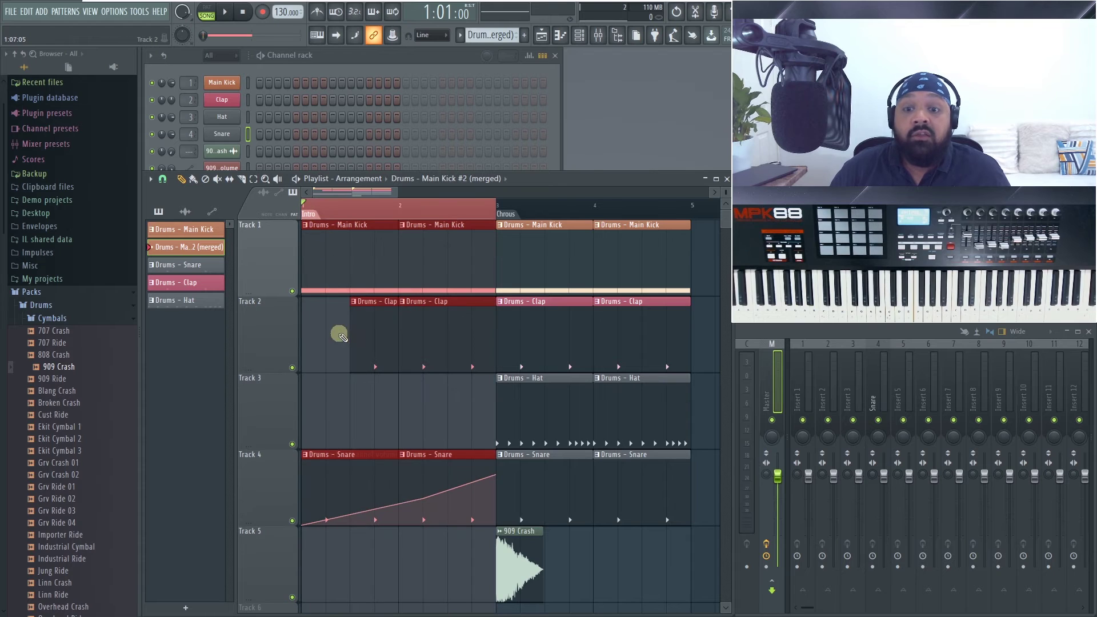
left_click(504, 215)
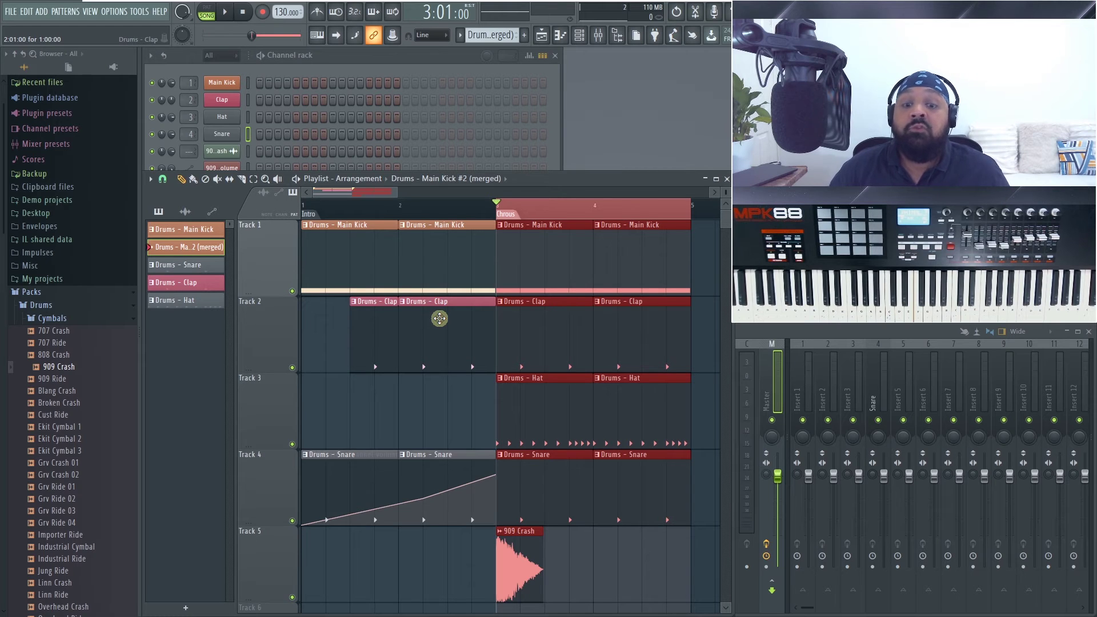
left_click(472, 205)
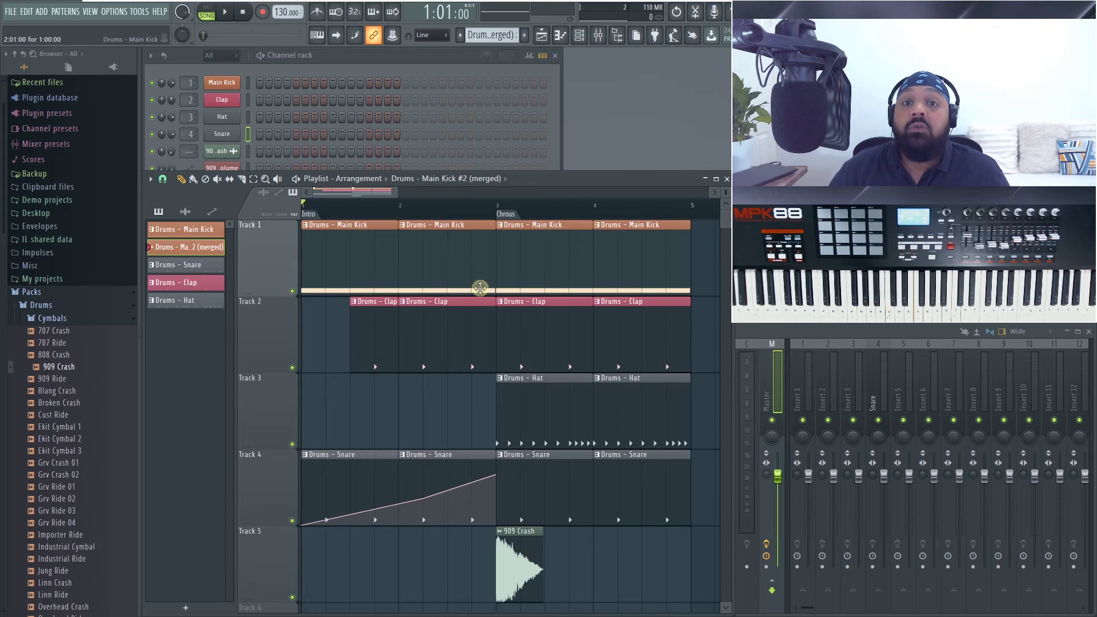
Step: Examine the playlist's picker panel options and close them without changing any
left_click(151, 179)
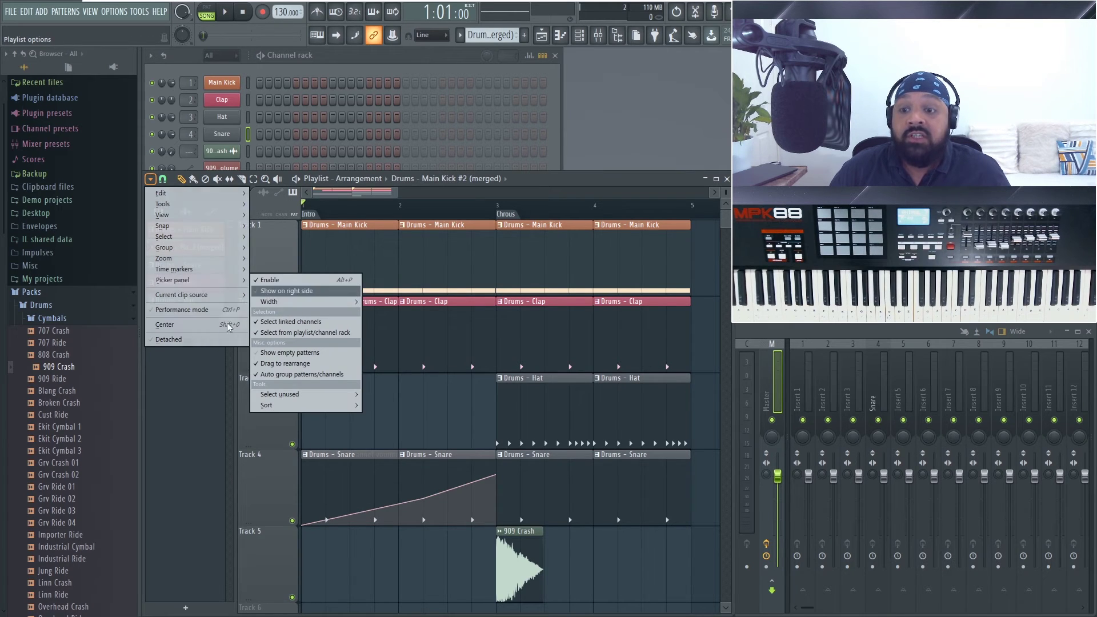
left_click(246, 436)
left_click(203, 403)
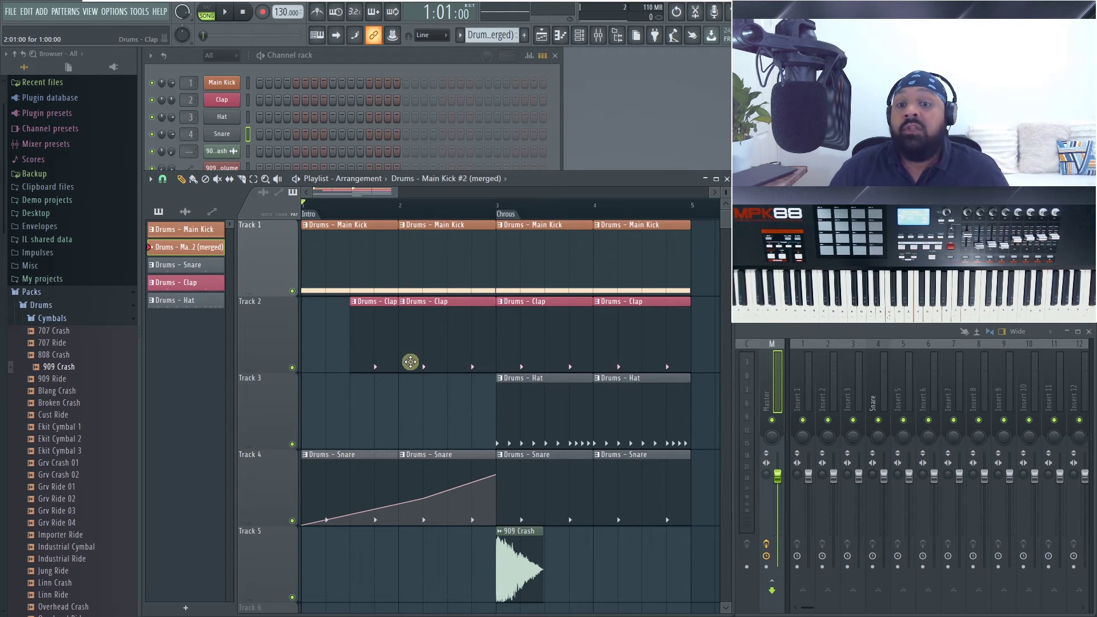
Step: Place a second 909 Crash clip on Track 5 in the second half of bar 2, just before the existing one
left_click(524, 544)
left_click(446, 554)
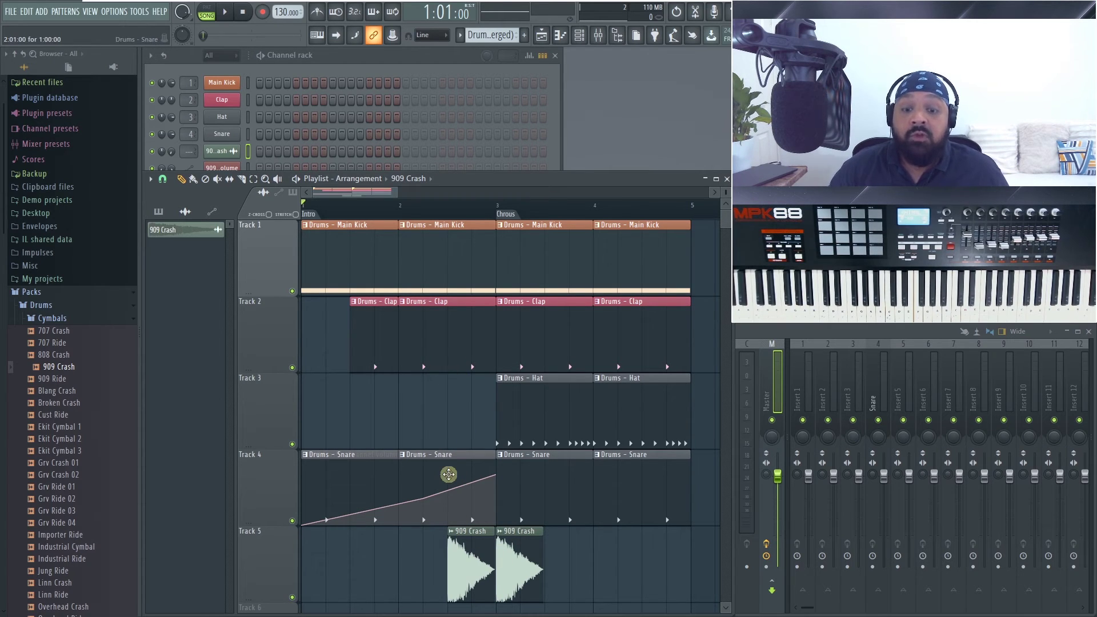
left_click(452, 532)
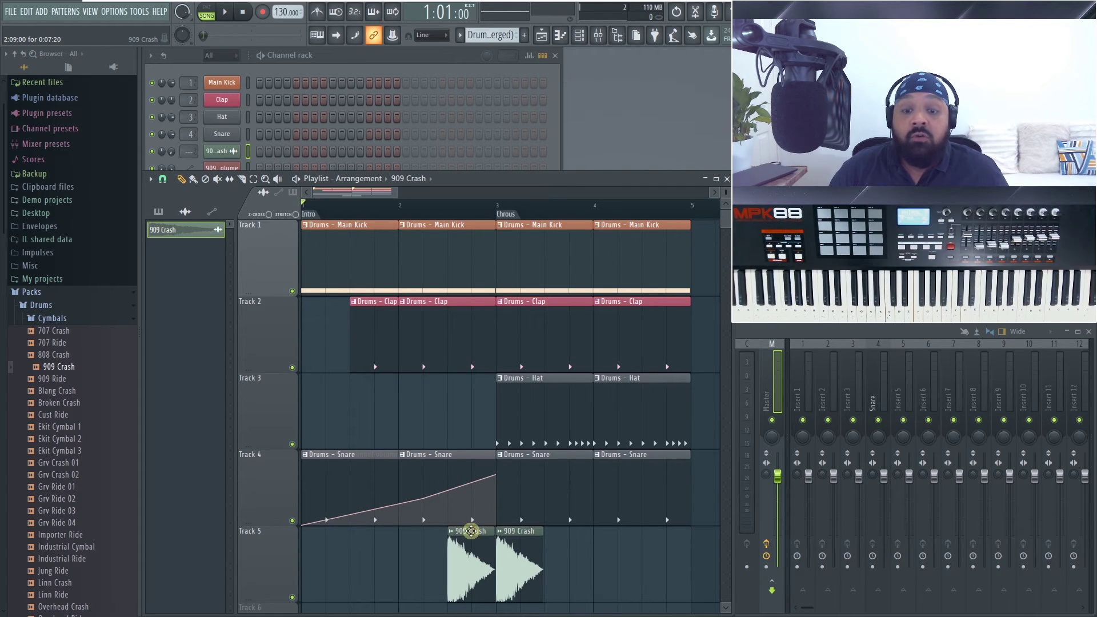
left_click(403, 460)
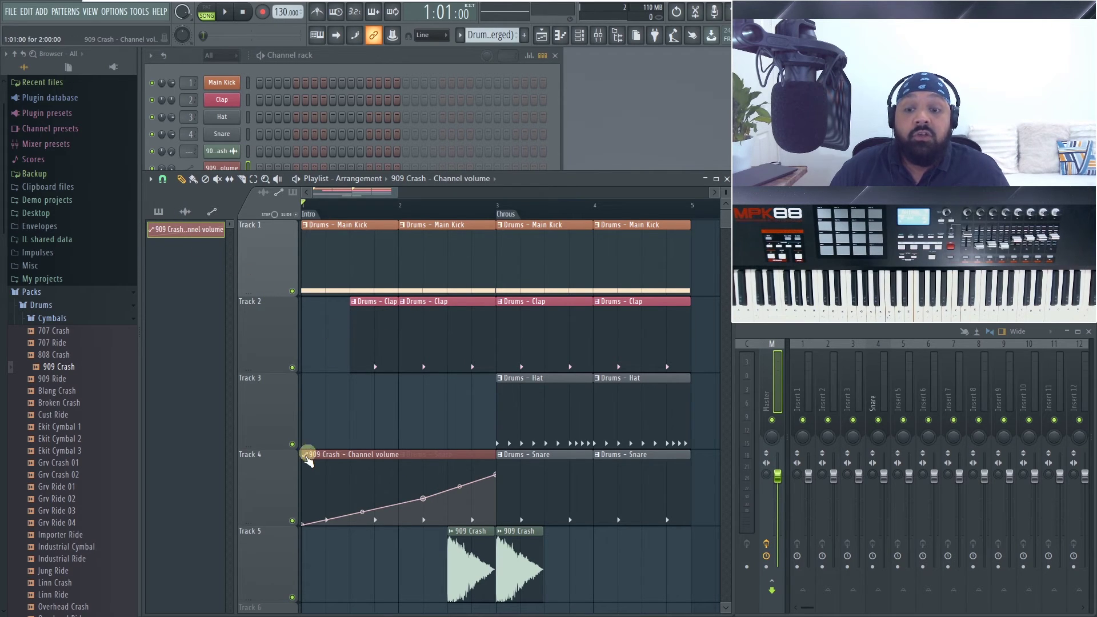
Step: Make the newly placed 909 Crash clip unique, then remove the stray copy placed before it on Track 5
left_click(451, 536)
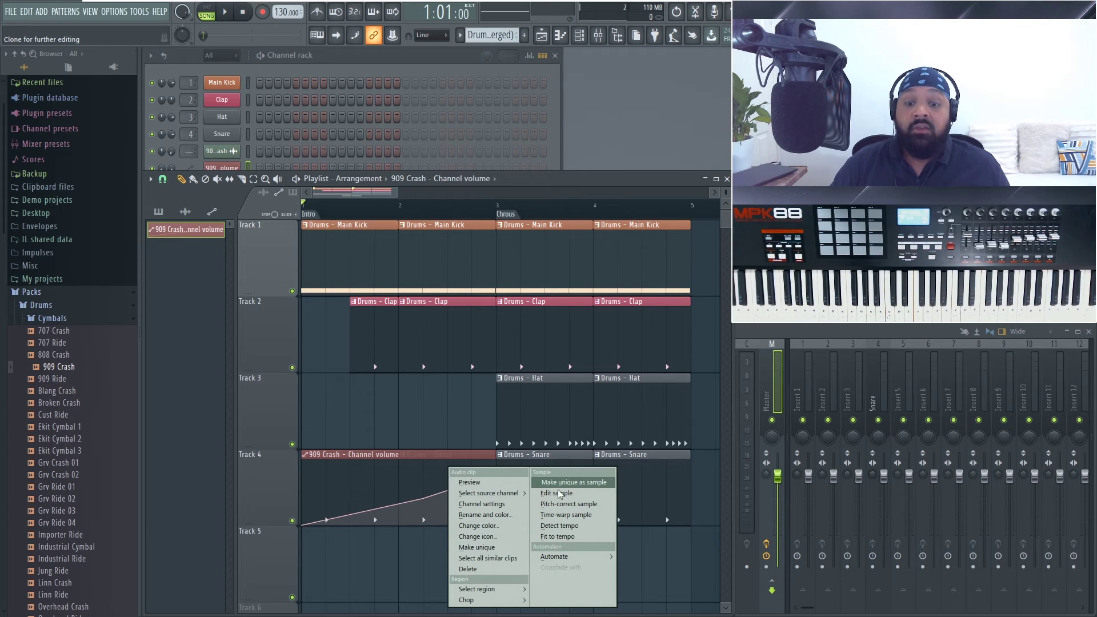
left_click(512, 548)
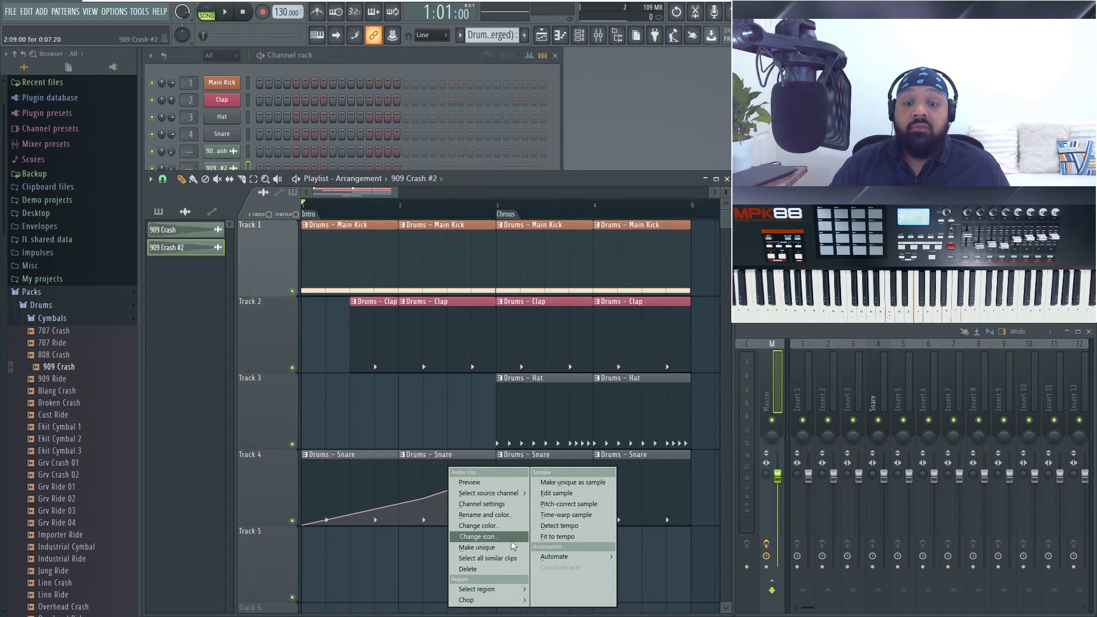
left_click(439, 558)
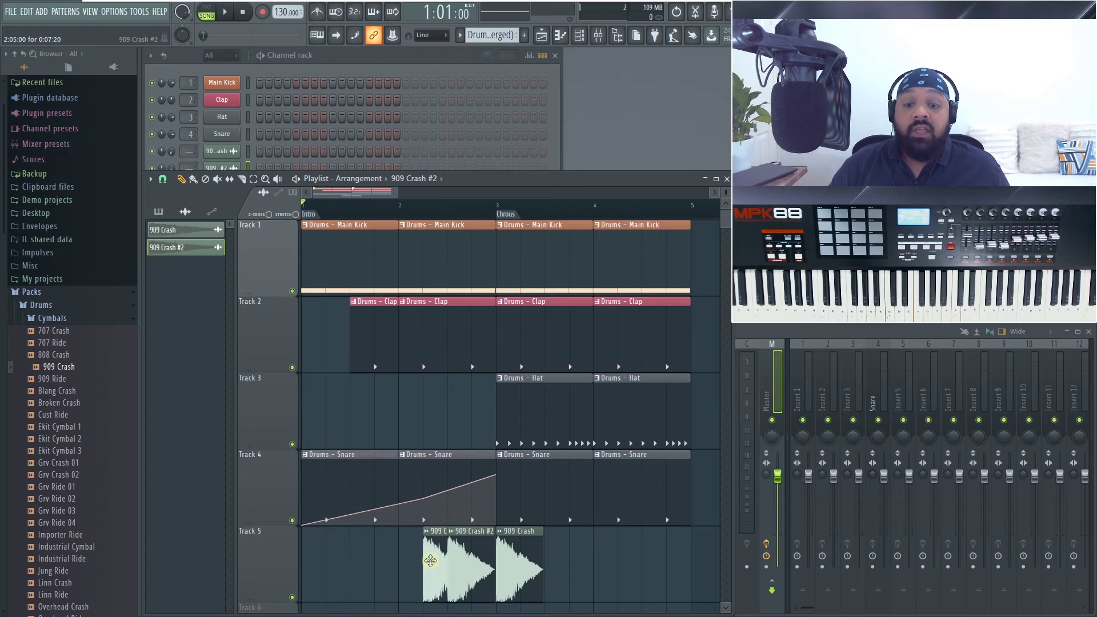
right_click(440, 556)
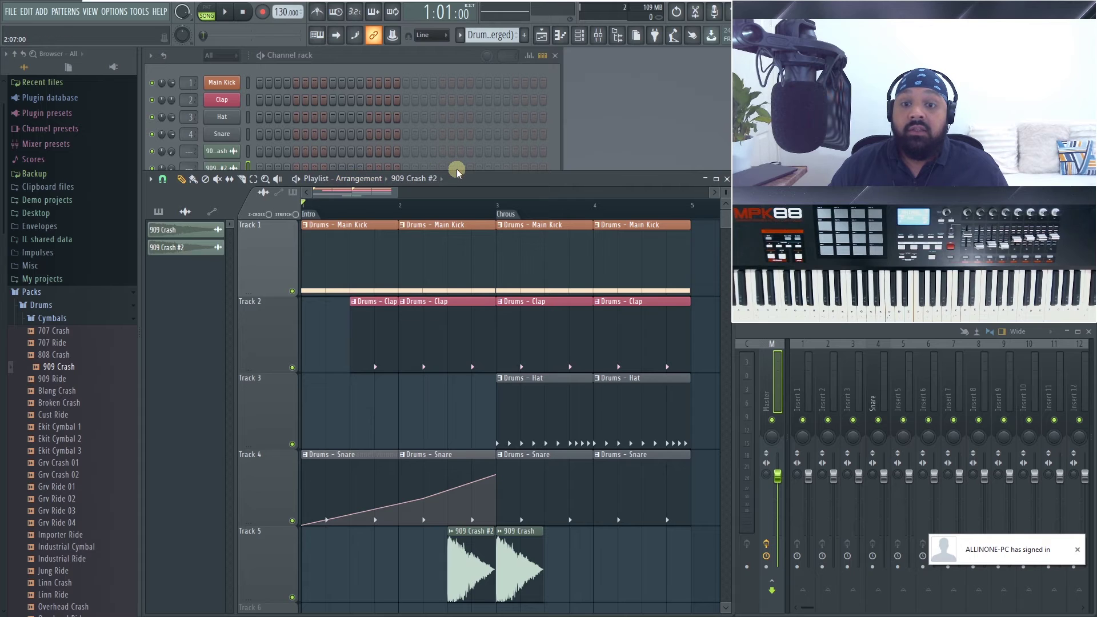
Step: Move the playlist window below the full channel rack and try different track heights until Tracks 1 to 5 fit in view
left_click_drag(456, 171, 456, 223)
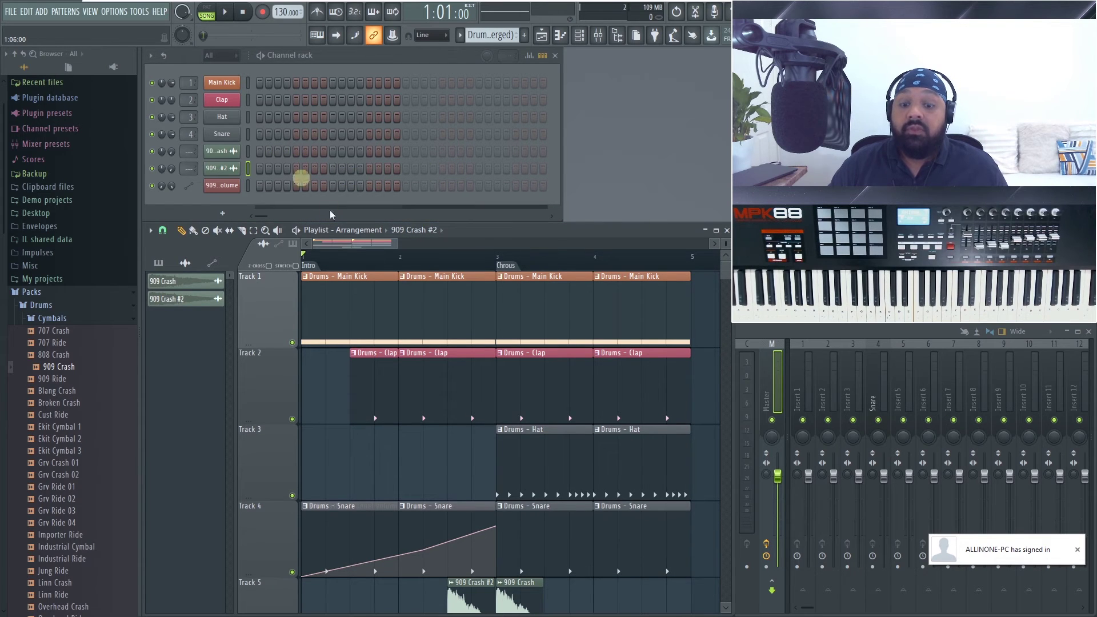
scroll(440, 333, "down", 1)
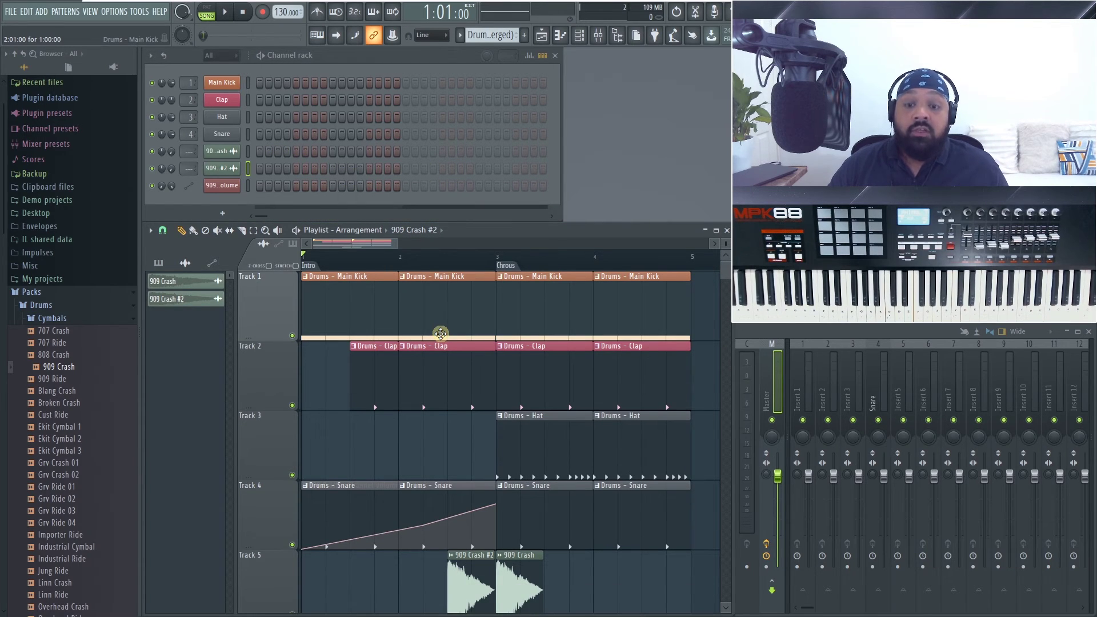
scroll(441, 334, "up", 3)
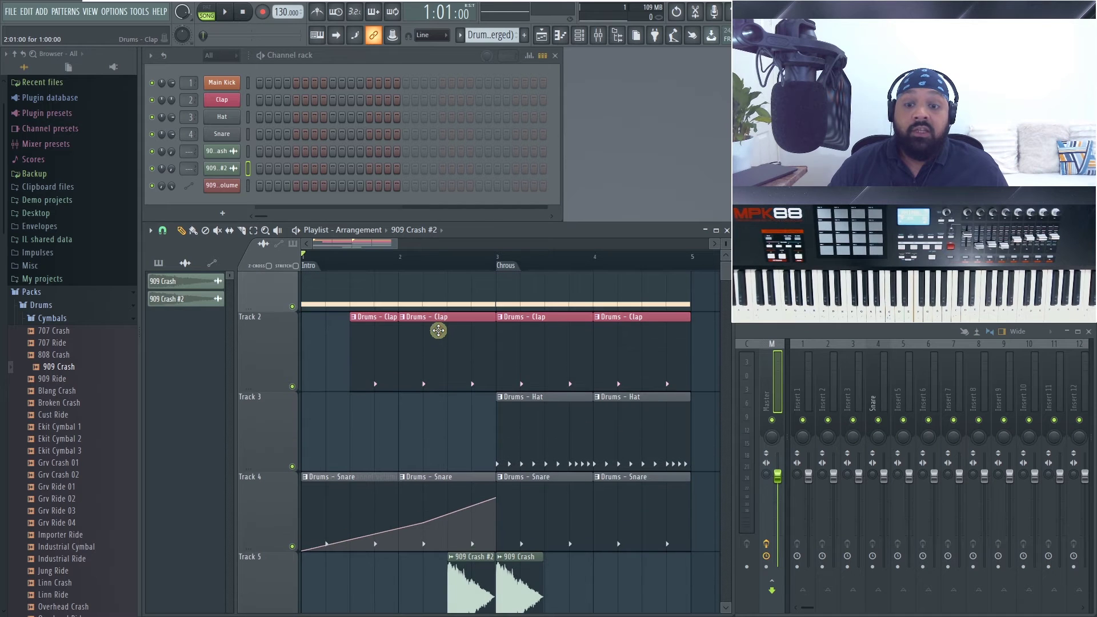
scroll(438, 330, "up", 1)
scroll(438, 330, "down", 4)
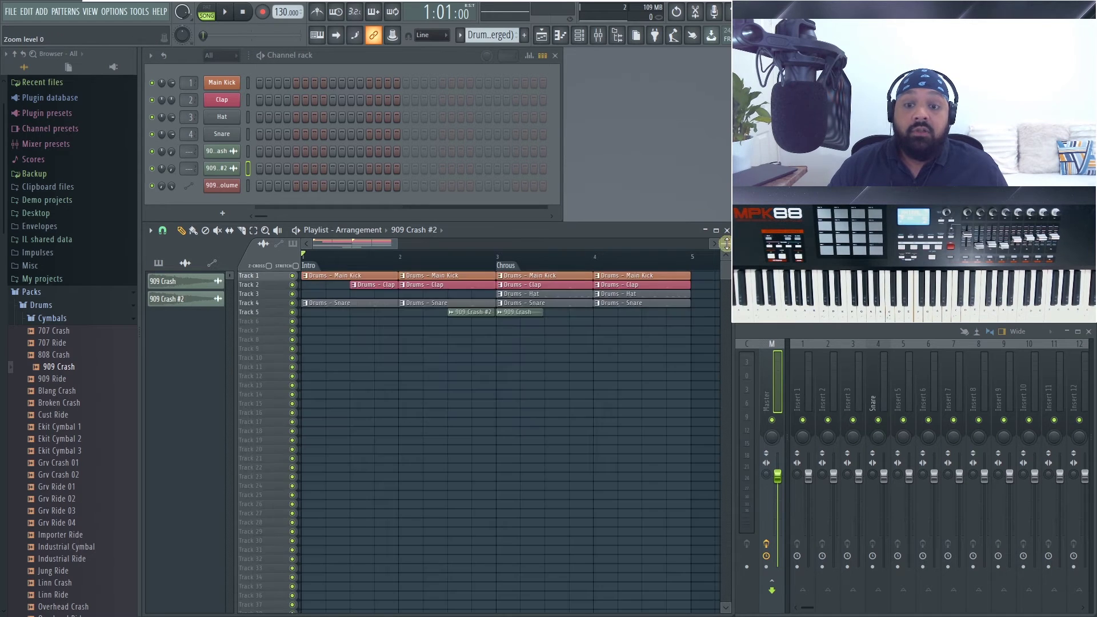
scroll(438, 330, "up", 5)
scroll(726, 244, "down", 4)
scroll(726, 244, "up", 2)
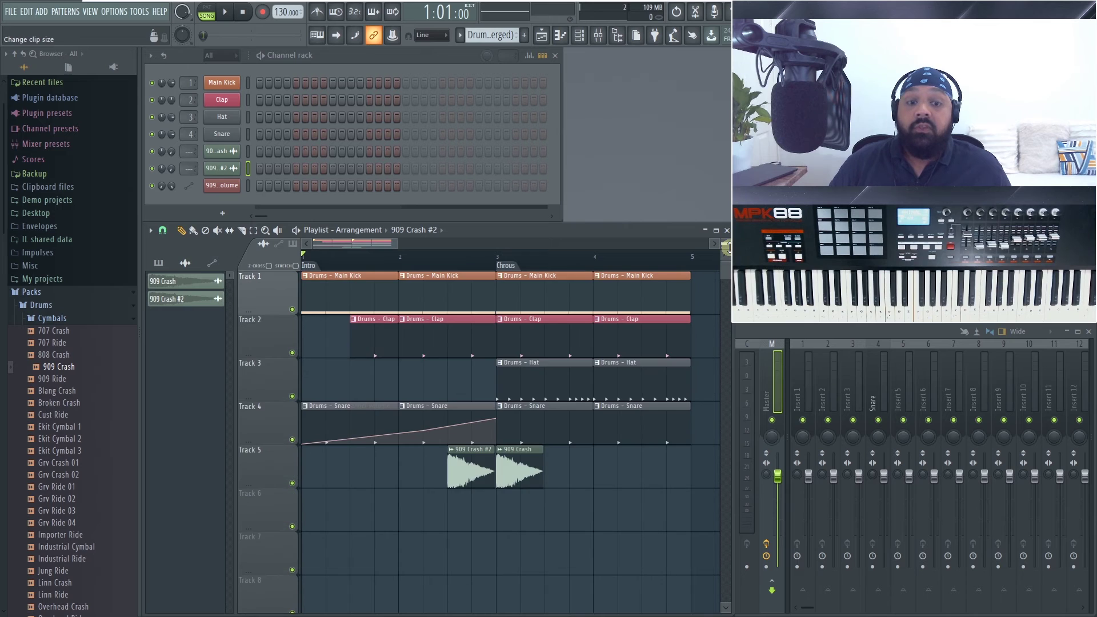
scroll(725, 240, "up", 1)
scroll(725, 240, "up", 2)
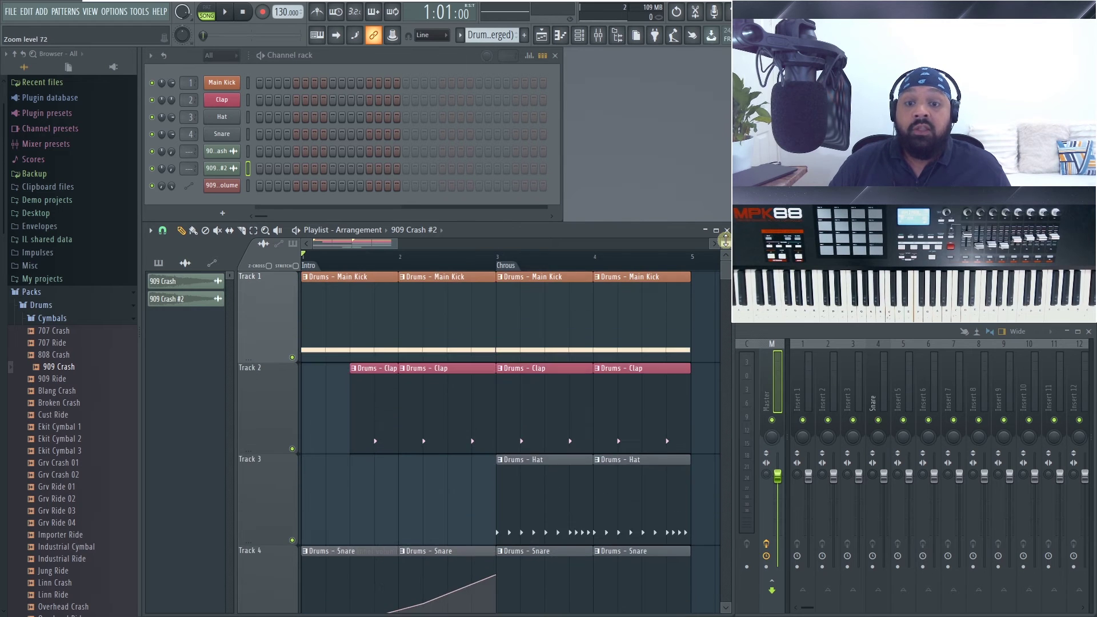
scroll(726, 240, "up", 1)
scroll(725, 240, "down", 4)
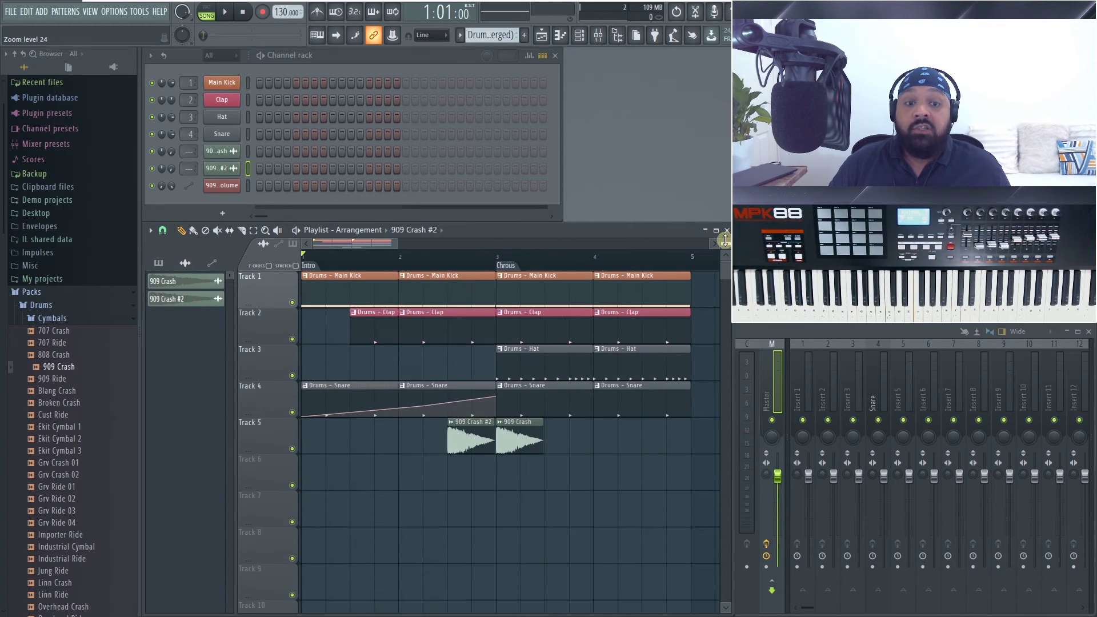
scroll(726, 245, "up", 2)
scroll(726, 245, "up", 3)
scroll(726, 244, "down", 4)
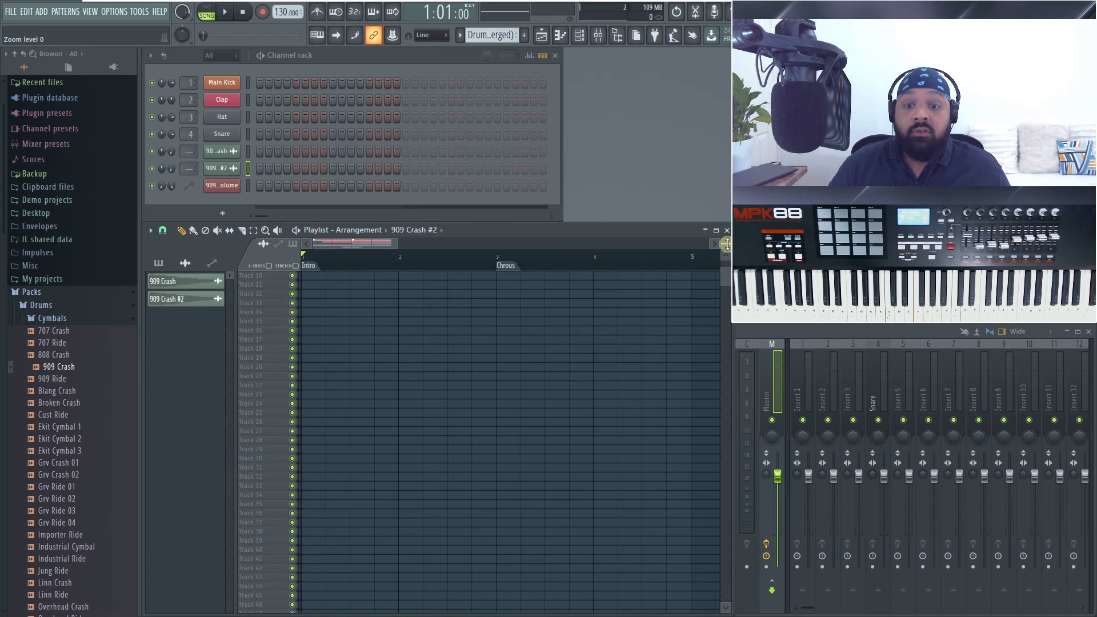
scroll(645, 313, "up", 5)
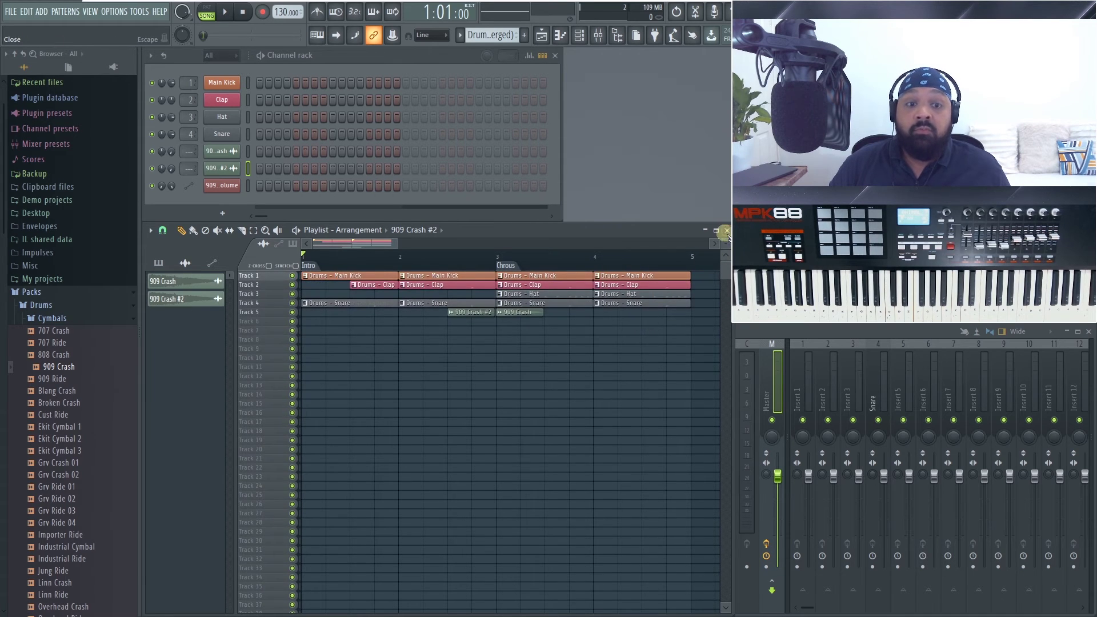
scroll(723, 234, "up", 3)
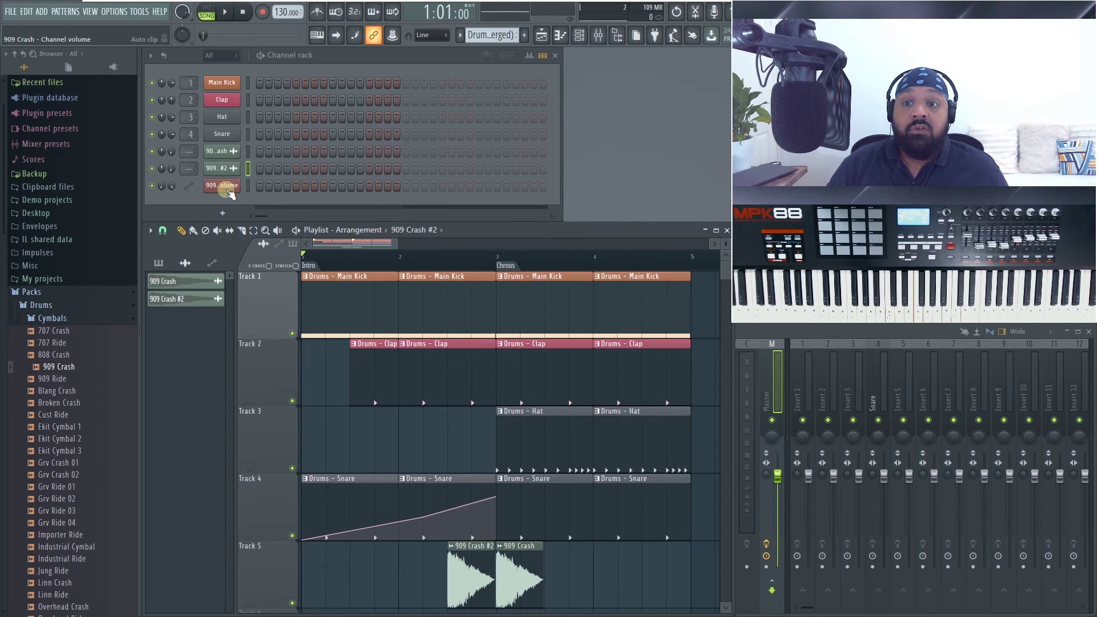
Step: Reverse the 909 Crash #2 sample in its channel settings and close the settings window
double_click(470, 567)
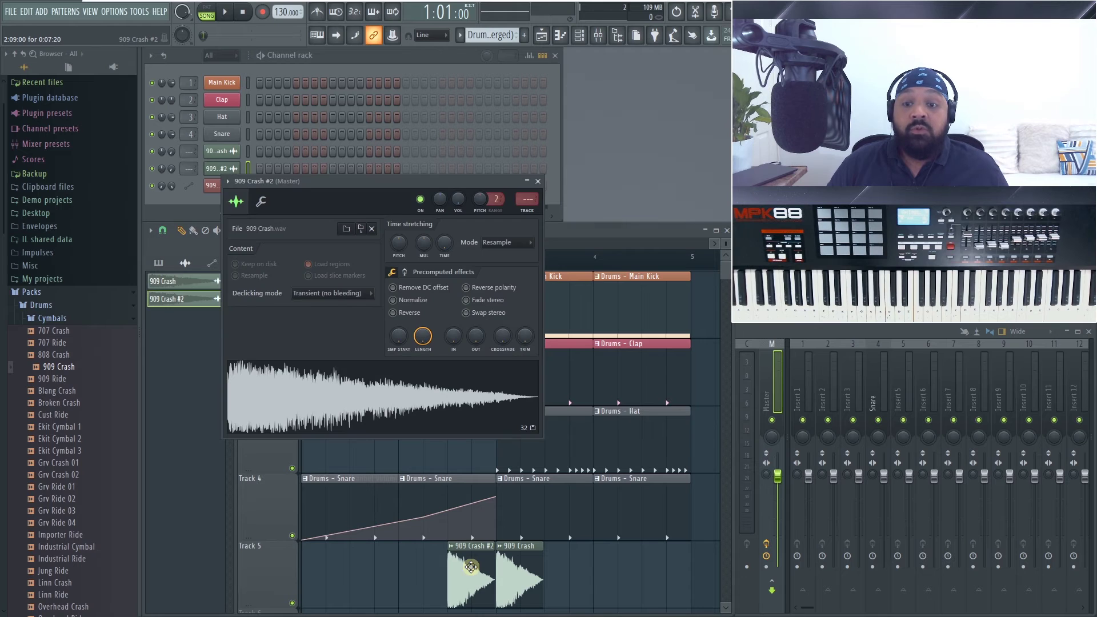
left_click_drag(421, 180, 528, 100)
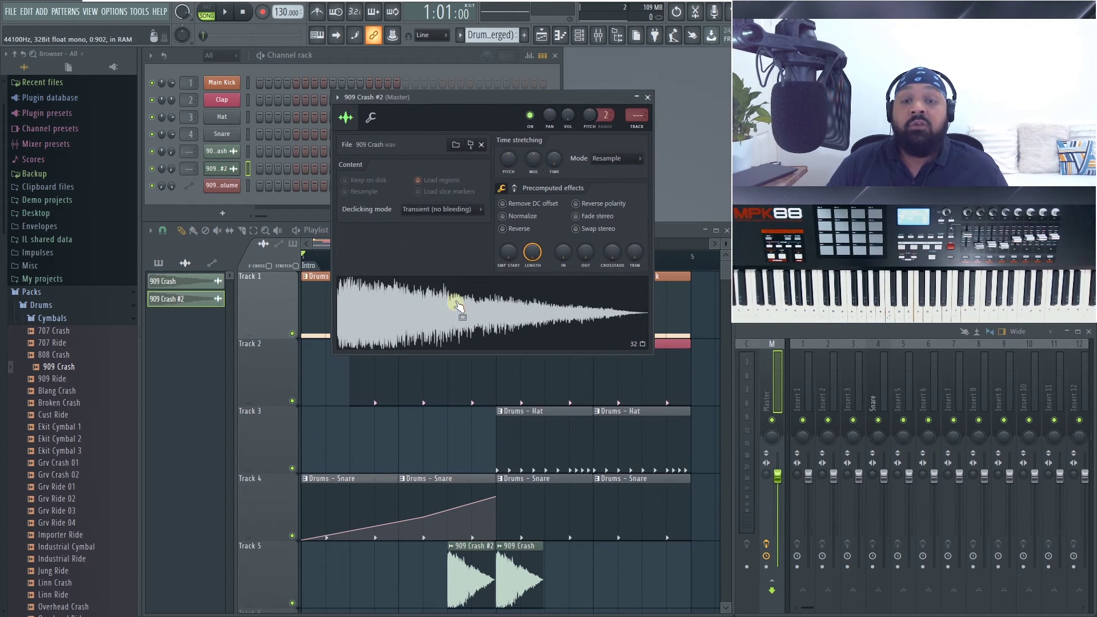
left_click(502, 228)
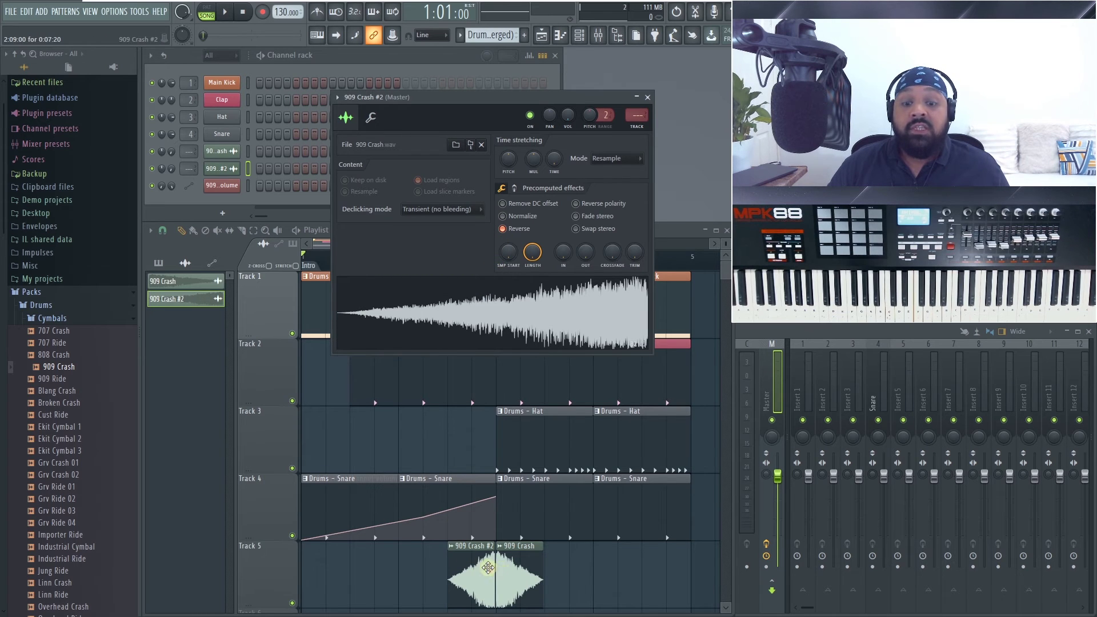
left_click(647, 97)
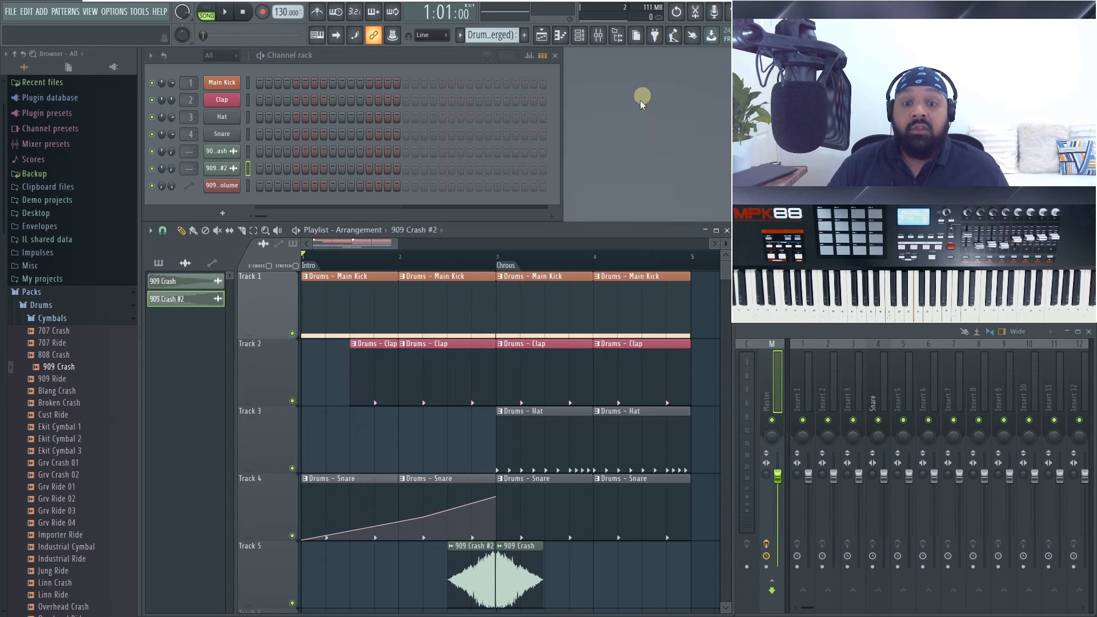
Step: Maximize the playlist and shift the reversed 909 Crash #2 clip to end exactly where the 909 Crash clip starts at bar 3
double_click(519, 235)
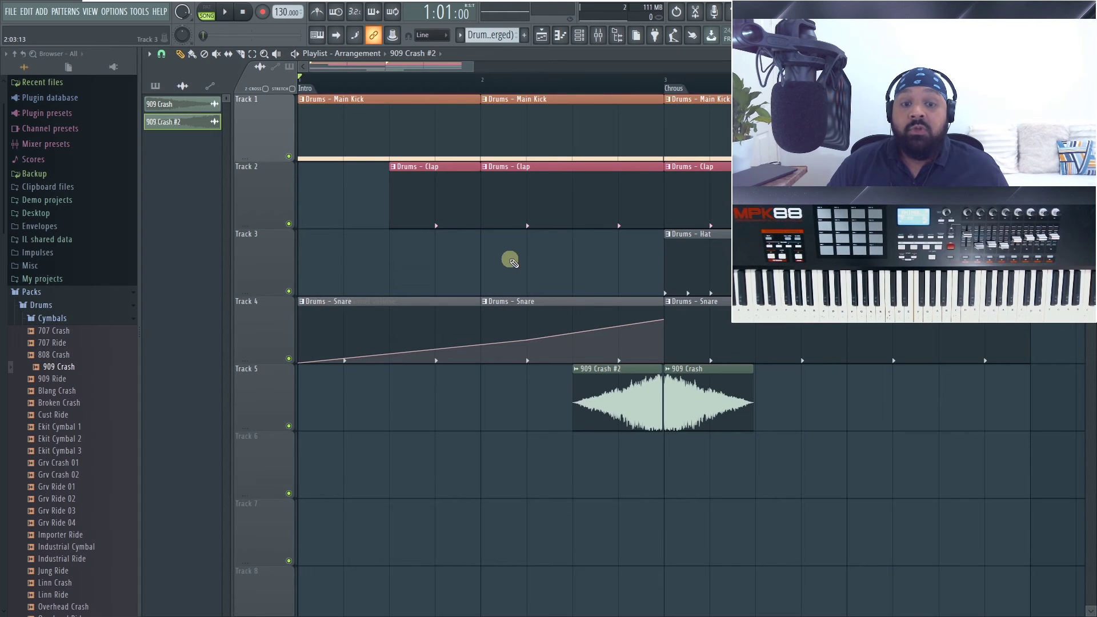
left_click_drag(457, 67, 493, 75)
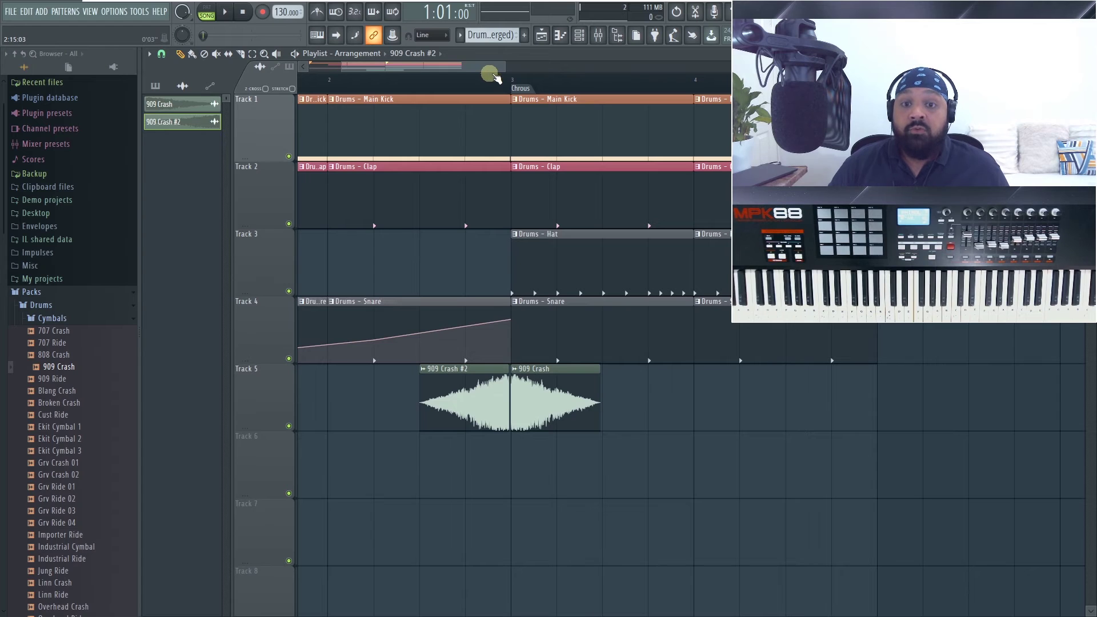
left_click_drag(505, 67, 427, 87)
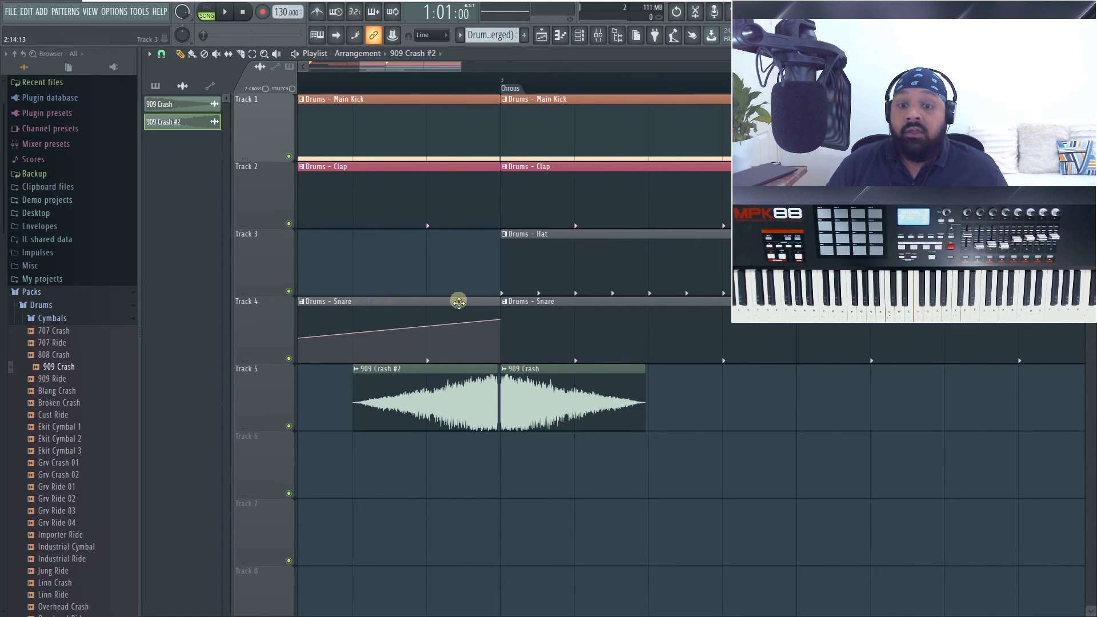
scroll(451, 328, "up", 4, "ctrl")
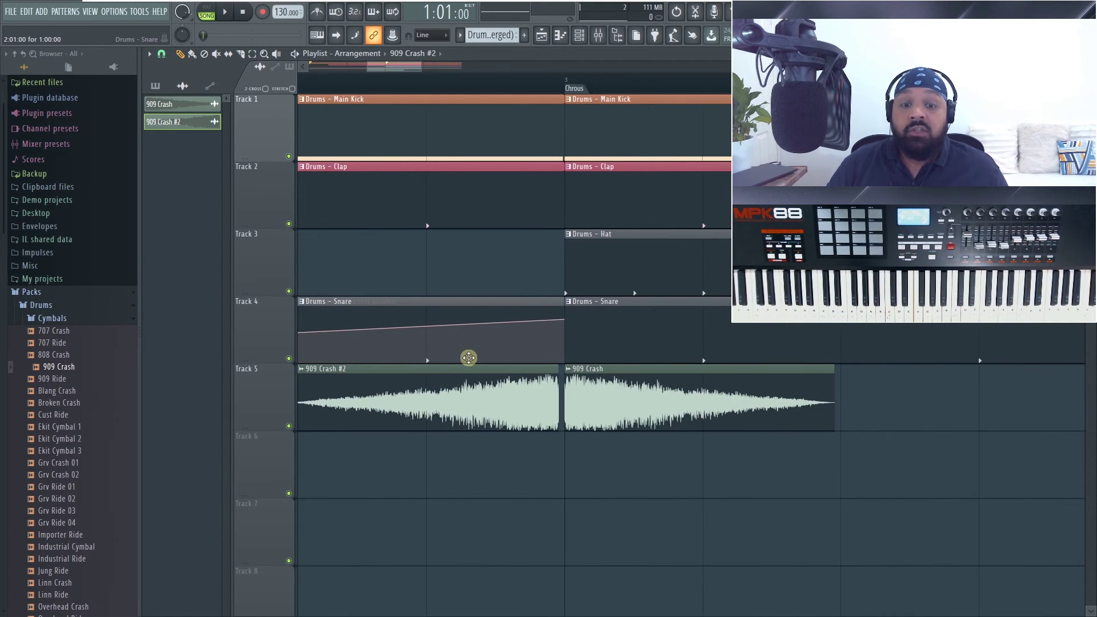
scroll(468, 358, "up", 5, "ctrl")
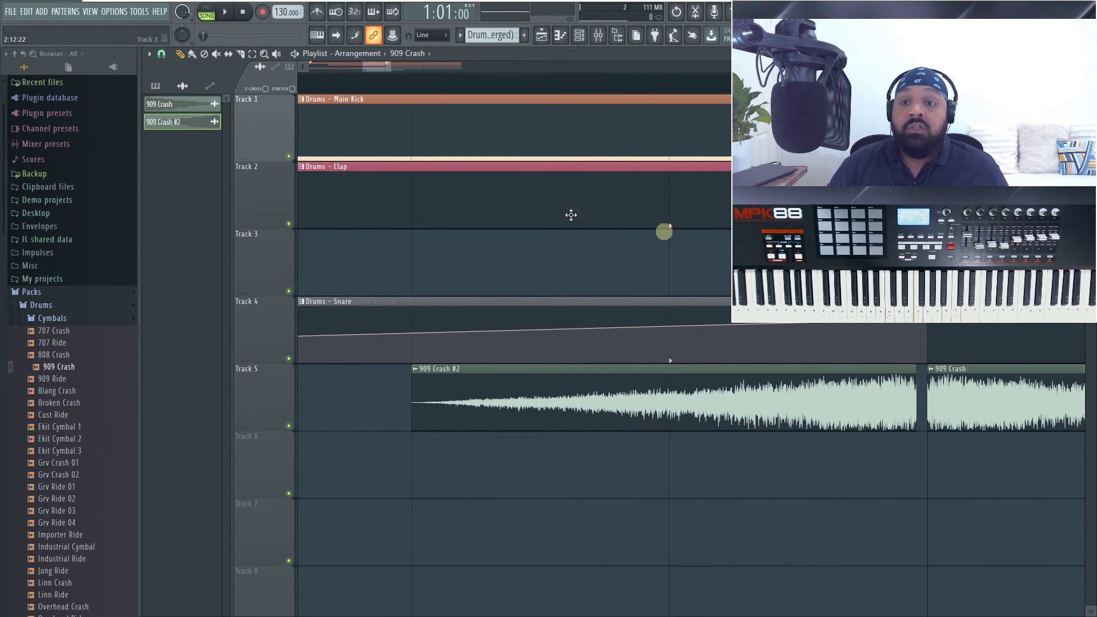
left_click_drag(378, 65, 384, 66)
left_click(486, 369)
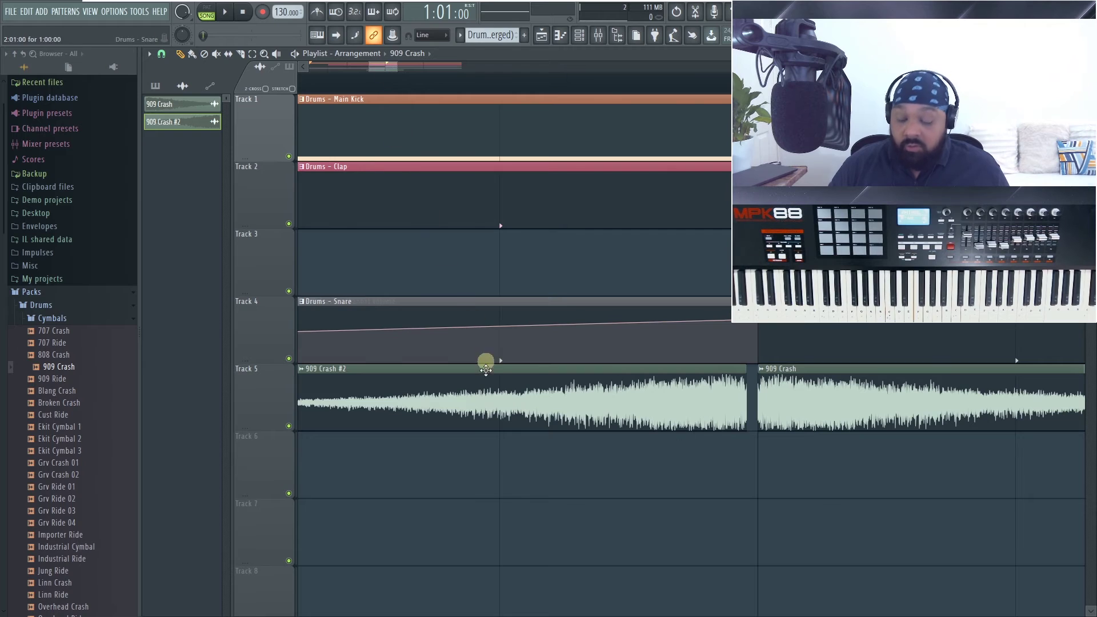
left_click_drag(486, 368, 651, 412)
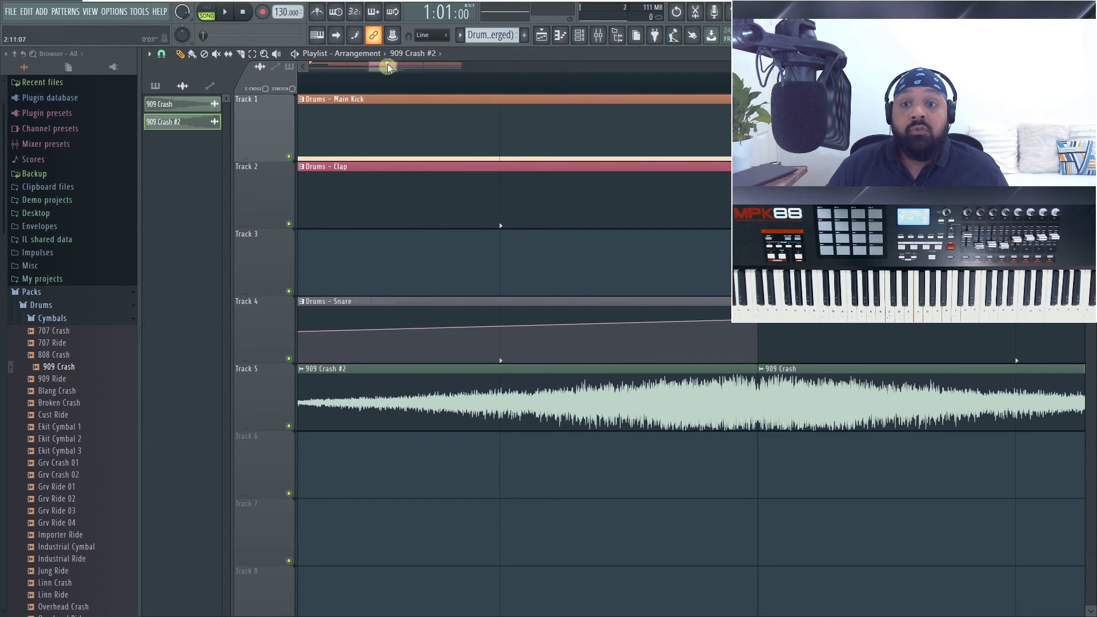
Step: Nudge the 909 Crash clip to start at 2:16:23, tight against the end of the reversed crash clip
left_click_drag(388, 68, 392, 67)
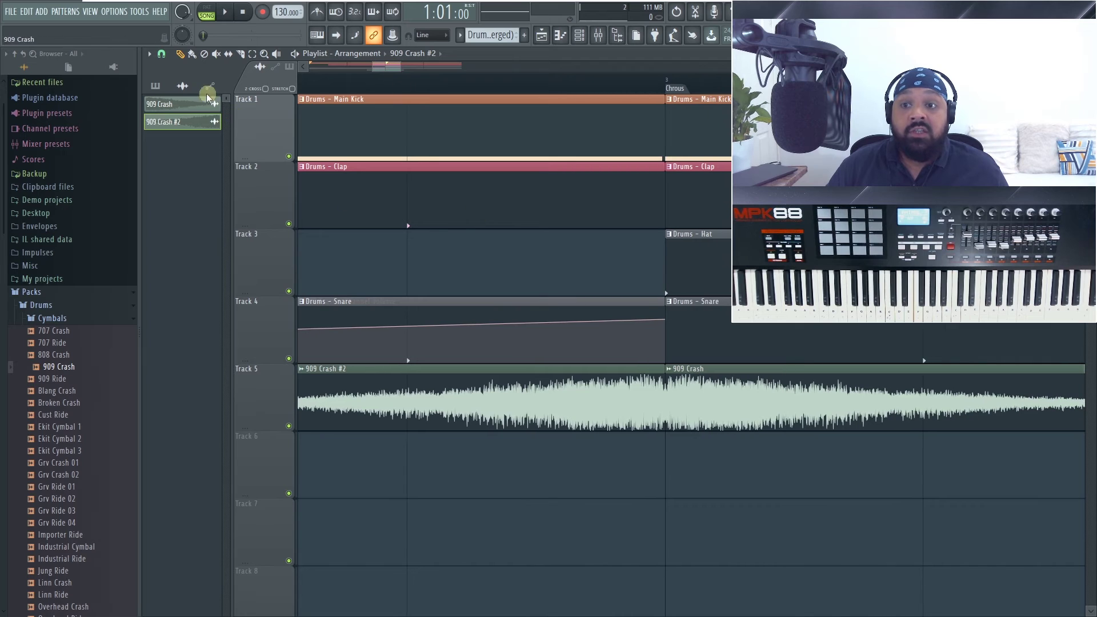
left_click(730, 405)
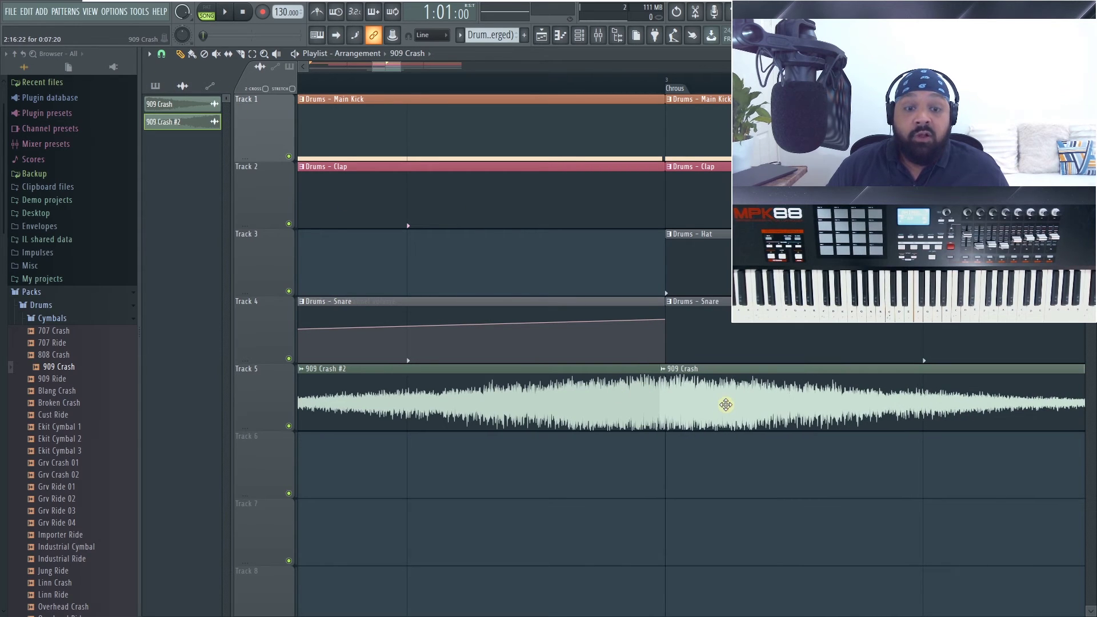
left_click_drag(731, 406, 727, 404)
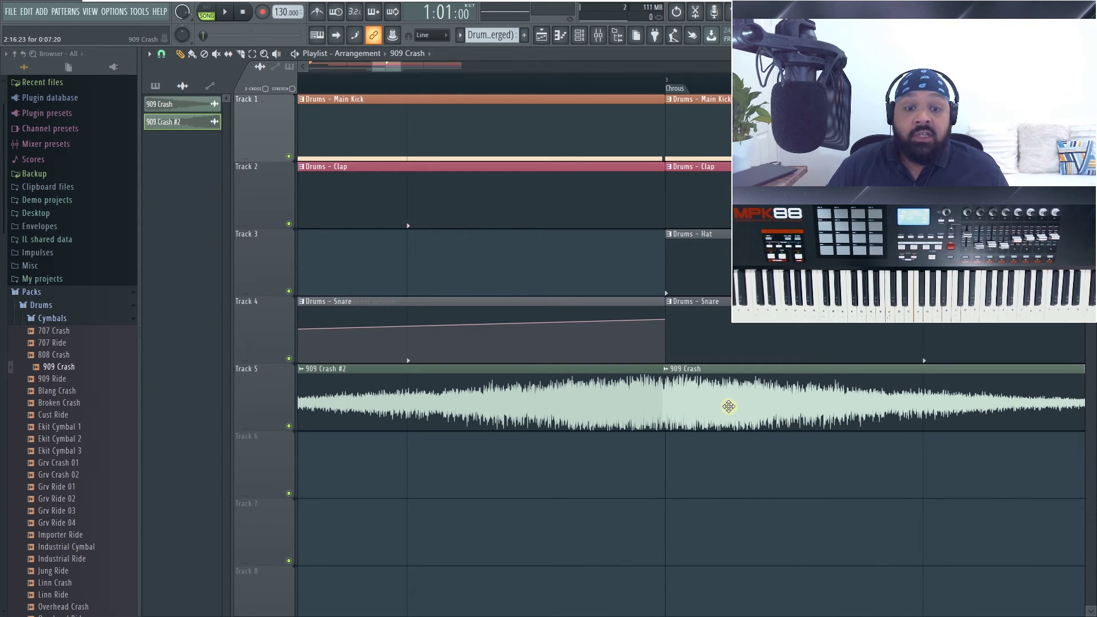
left_click(590, 392)
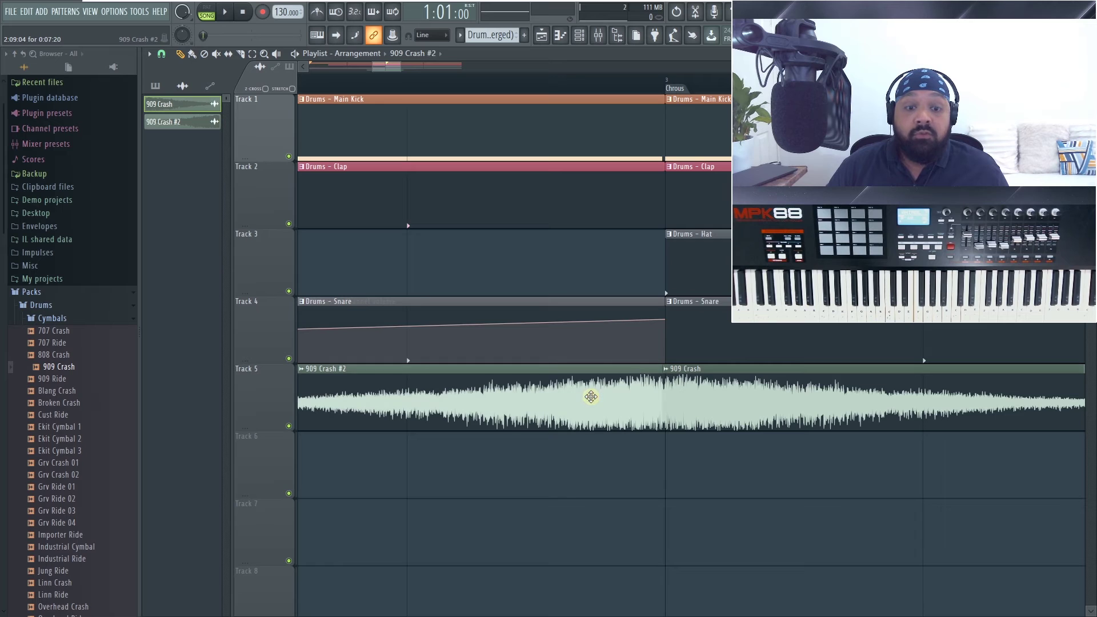
Step: Make the Drums - Clap clip at bar 2 on Track 2 unique
key("z")
right_click(697, 473)
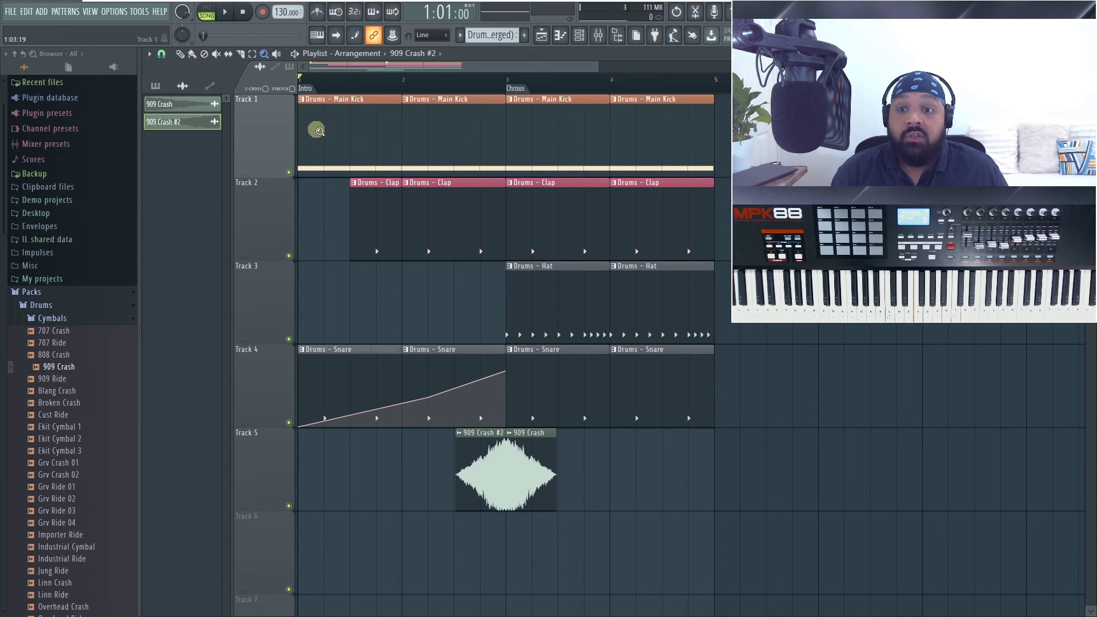
left_click(181, 53)
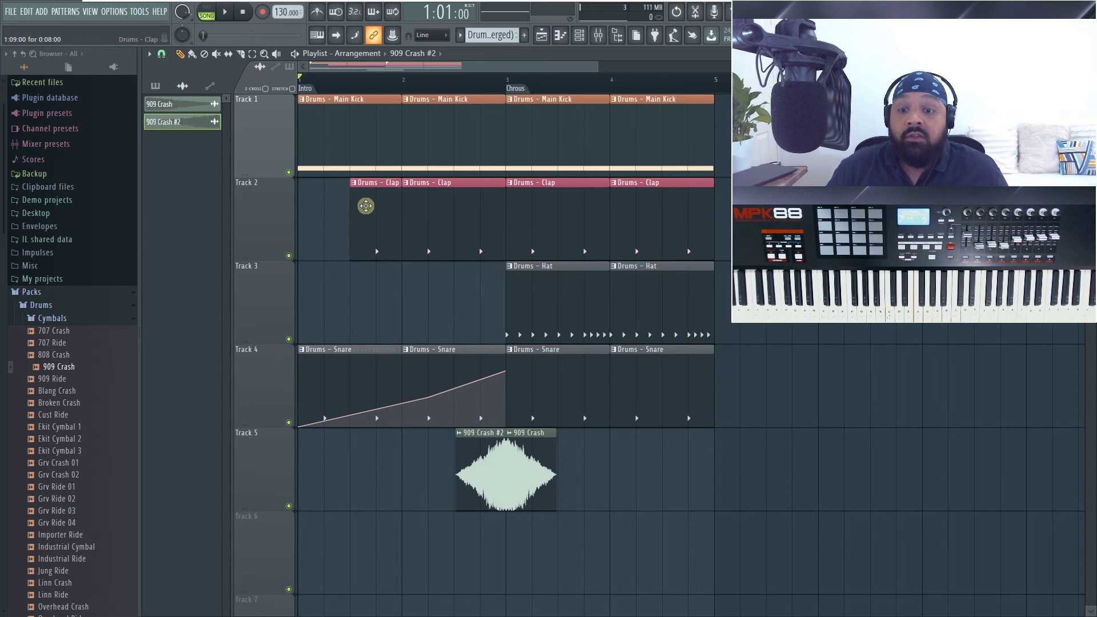
right_click(408, 184)
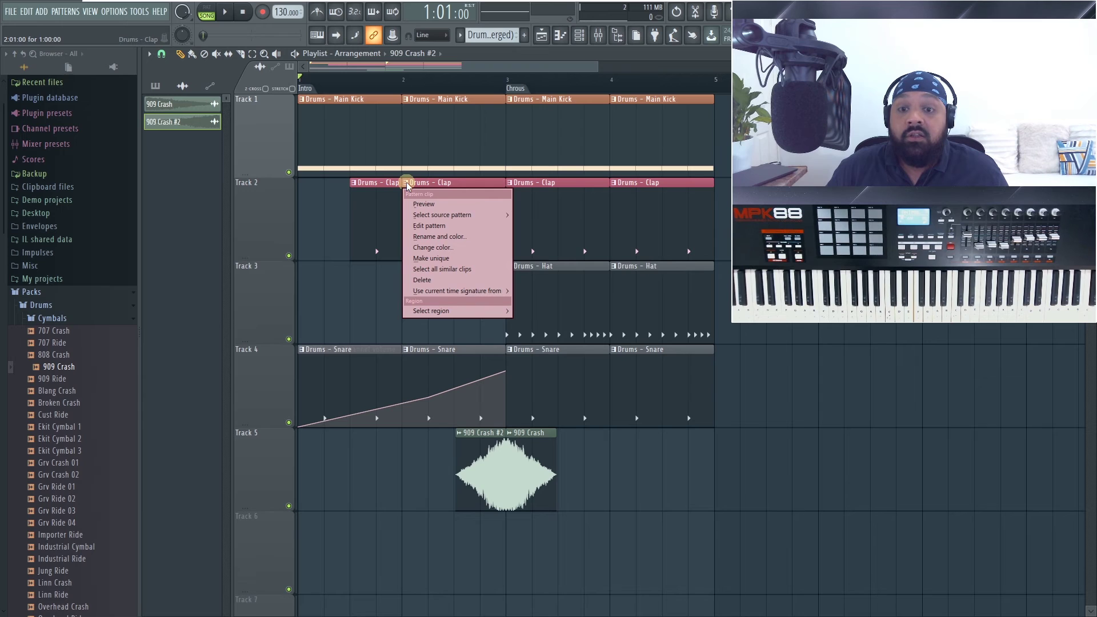
left_click(430, 258)
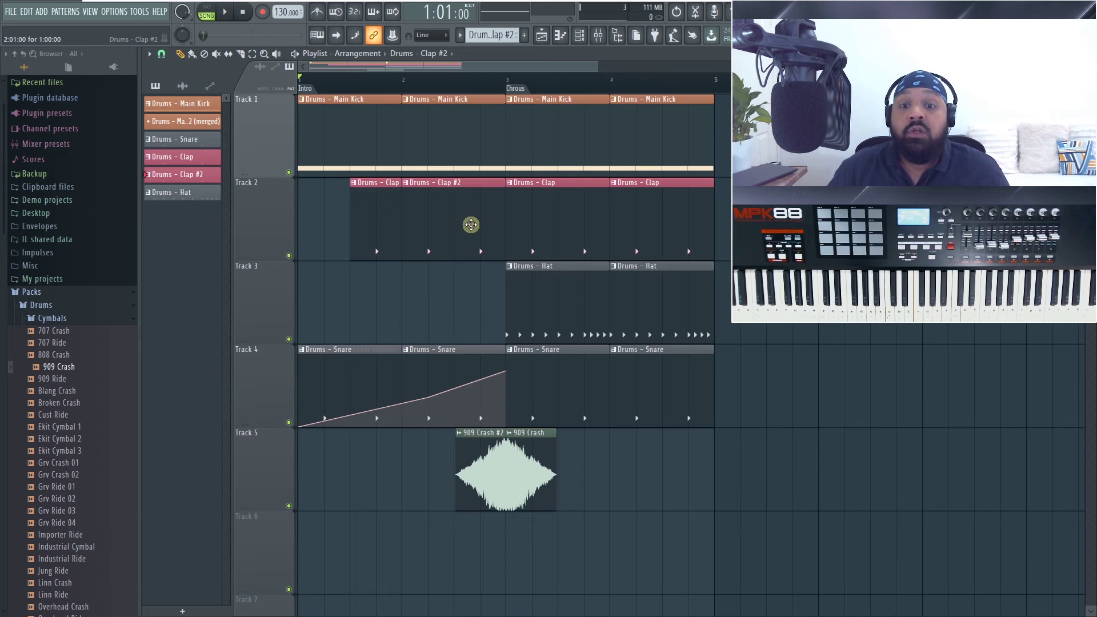
Step: Open the Drums - Clap #2 pattern, add a clap hit on step 16, and close the channel rack
double_click(472, 226)
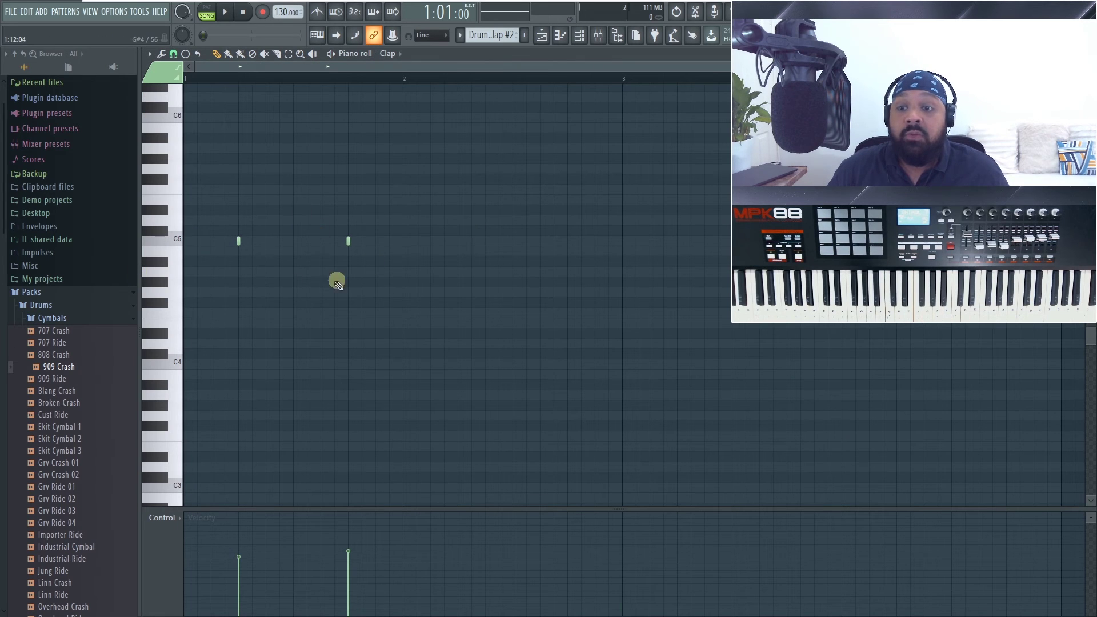
key("Escape")
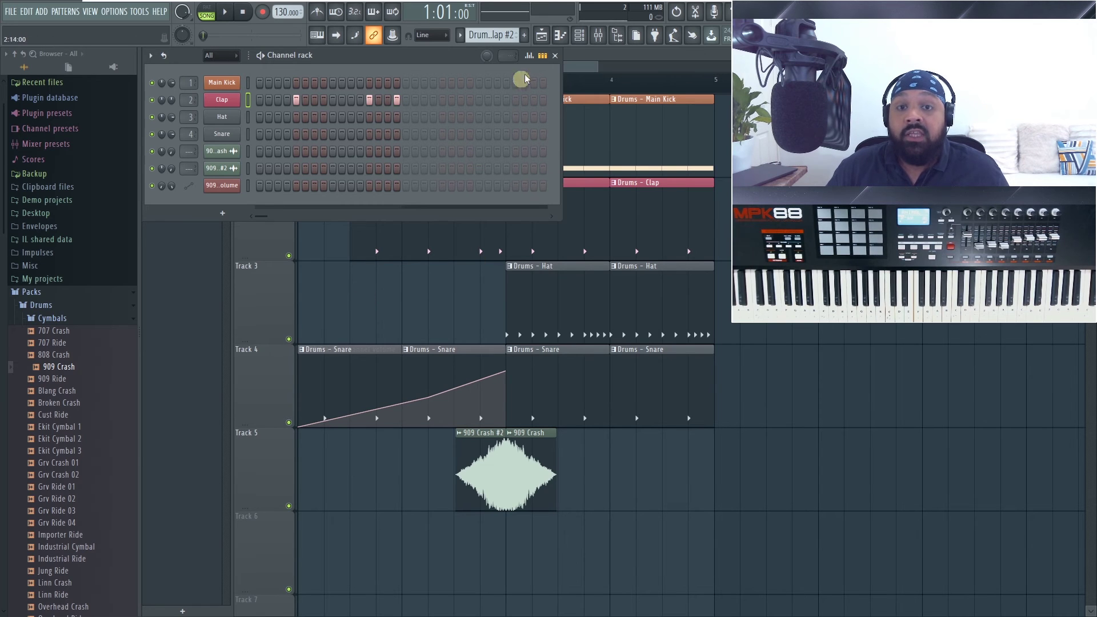
left_click(555, 55)
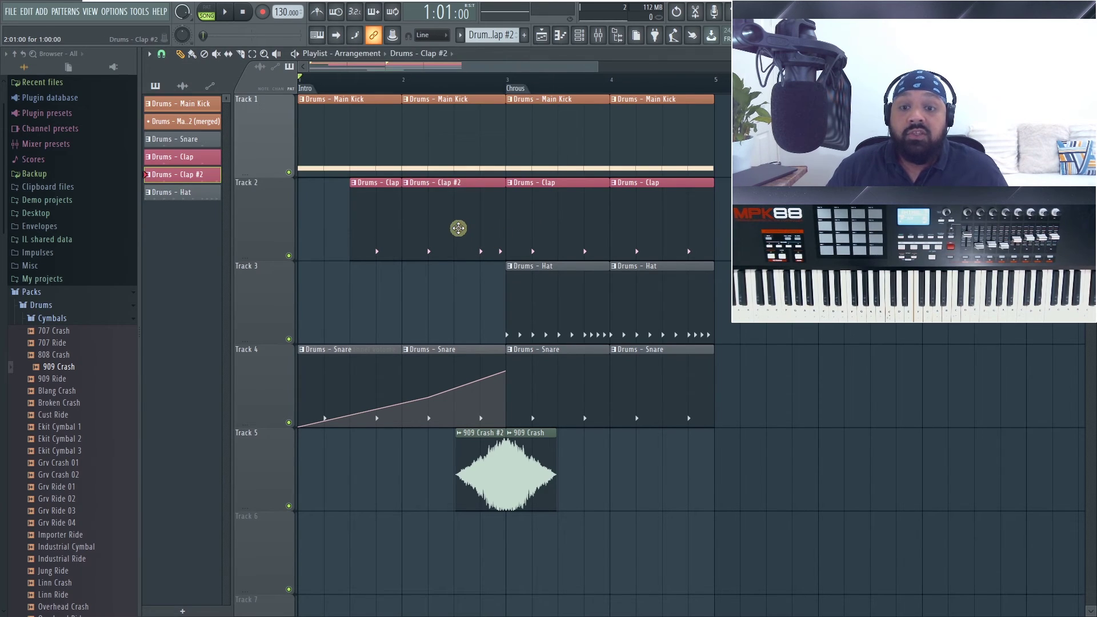
mouse_move(458, 228)
left_mouse_down()
mouse_move(456, 318)
mouse_move(450, 211)
left_mouse_up()
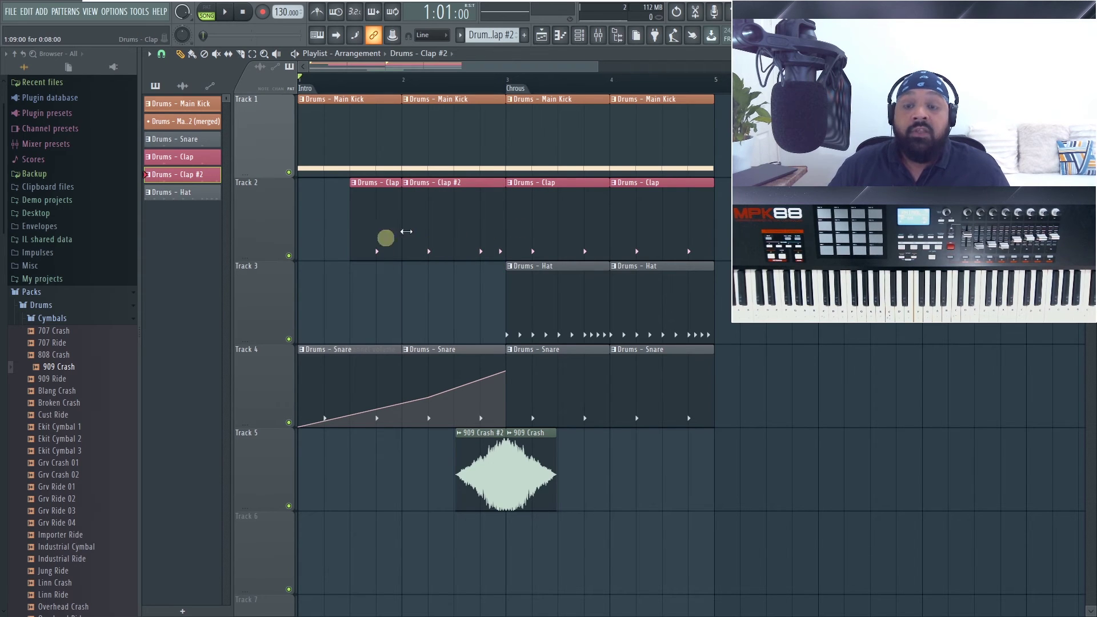
Step: Rename Track 2 to Clap and give it an orange color
right_click(253, 209)
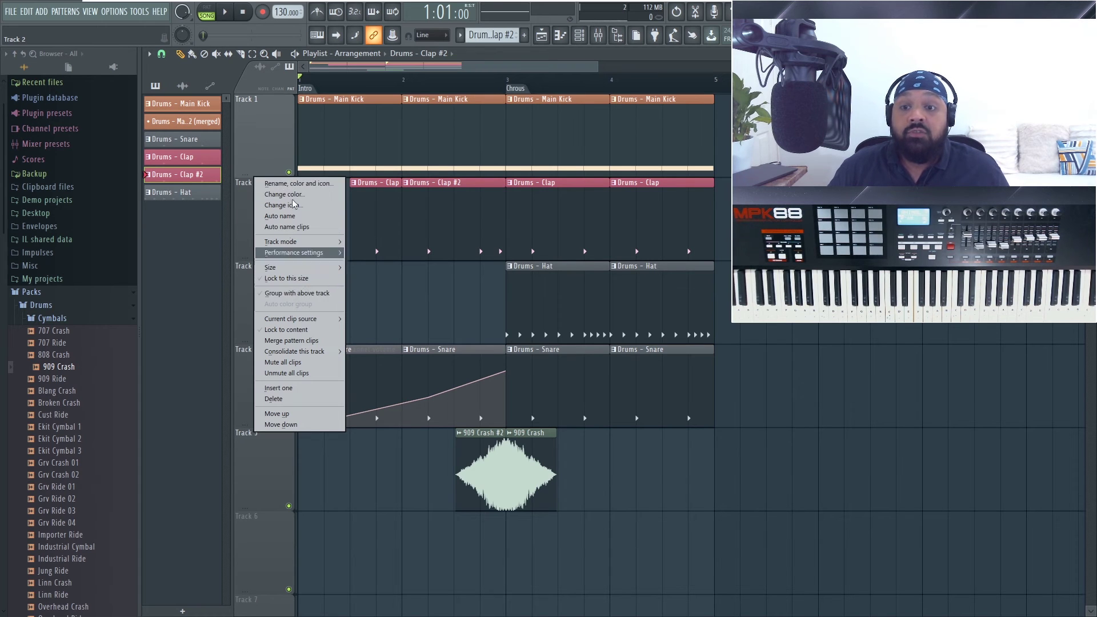
left_click(324, 186)
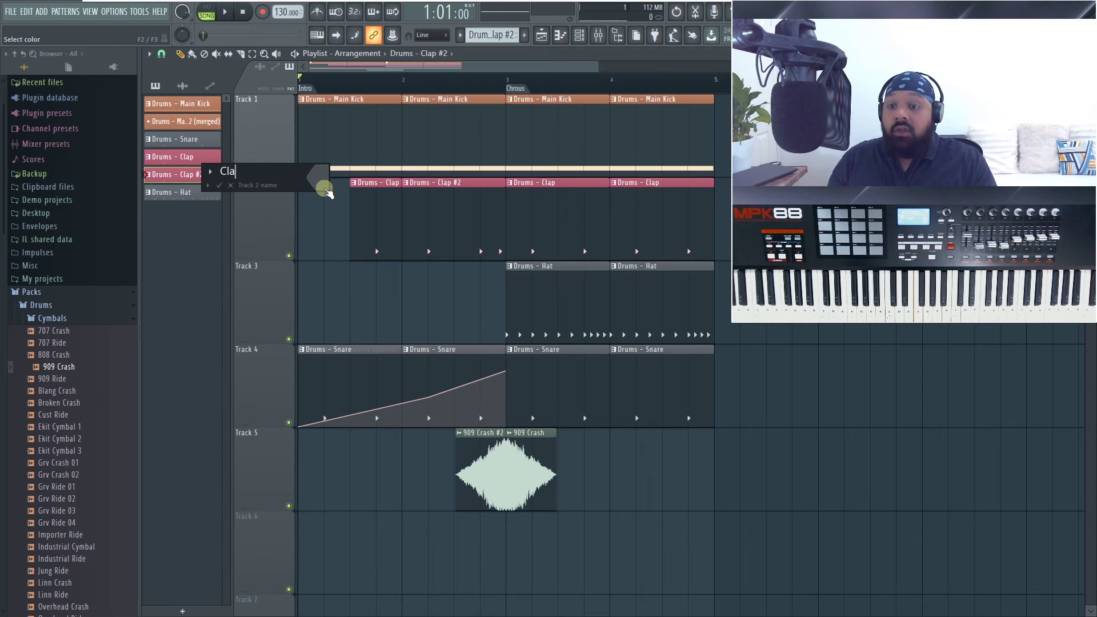
left_click(324, 184)
left_click(476, 170)
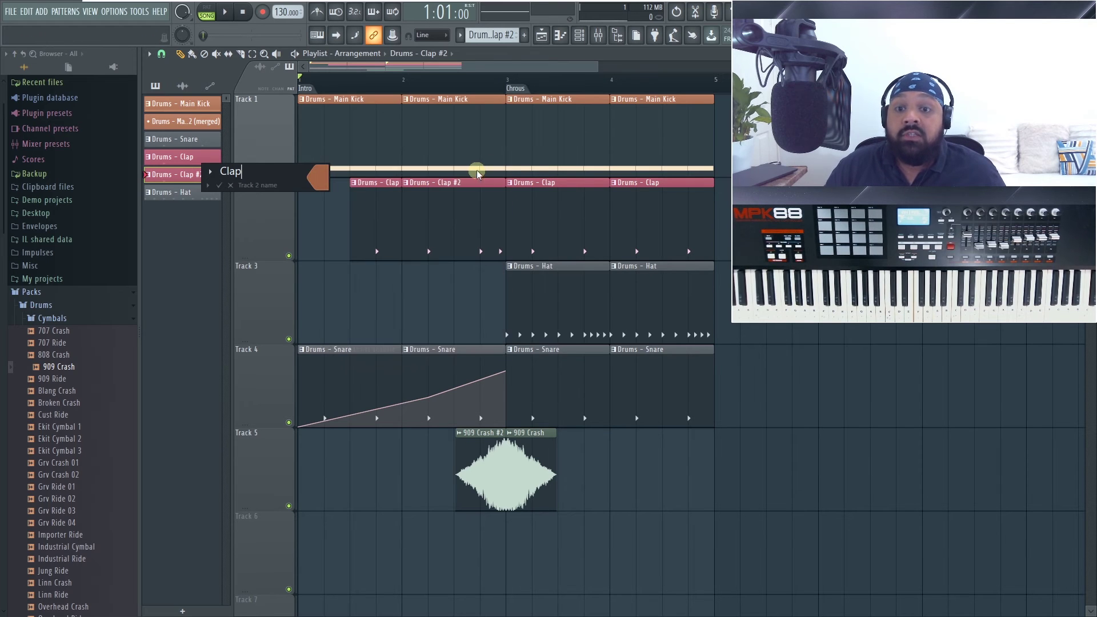
left_click(447, 214)
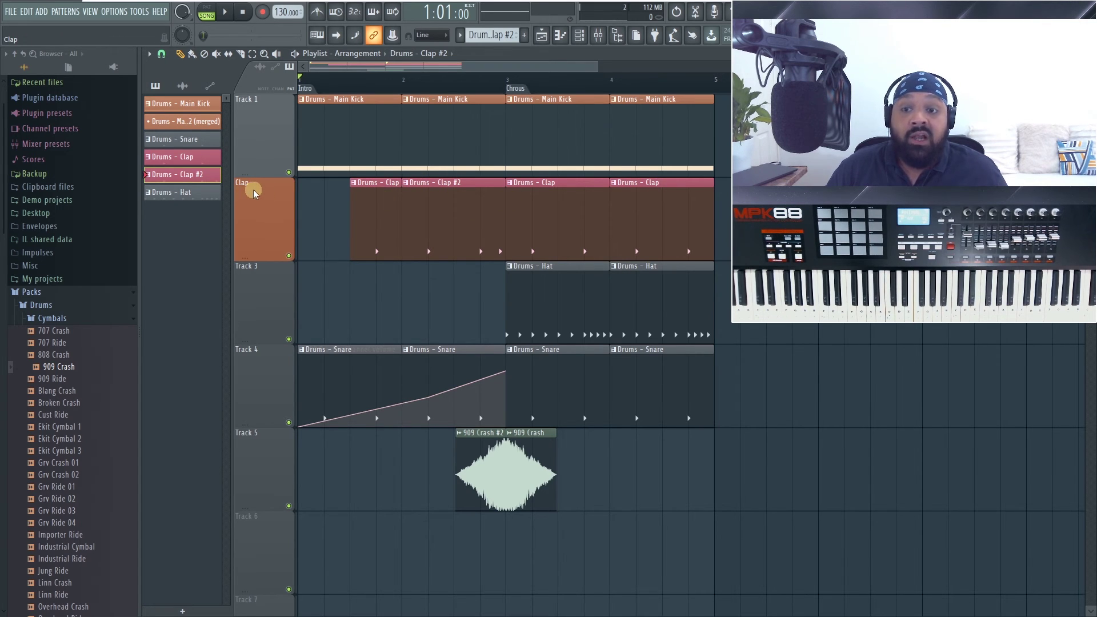
Step: Auto name the Clap track so it takes the name and color of its clips
right_click(281, 218)
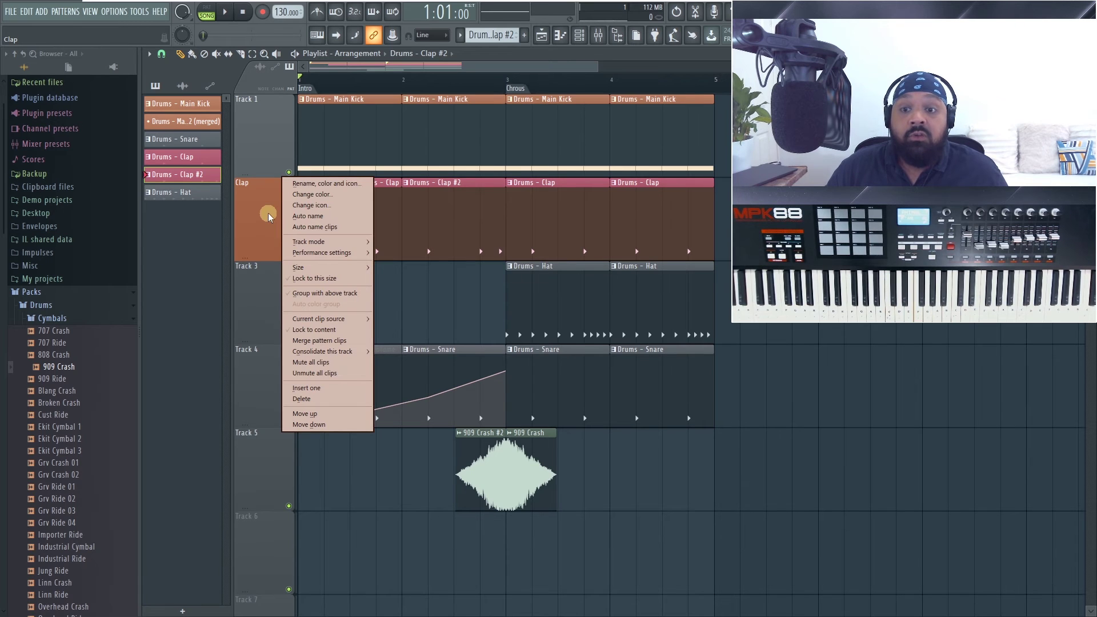
left_click(307, 216)
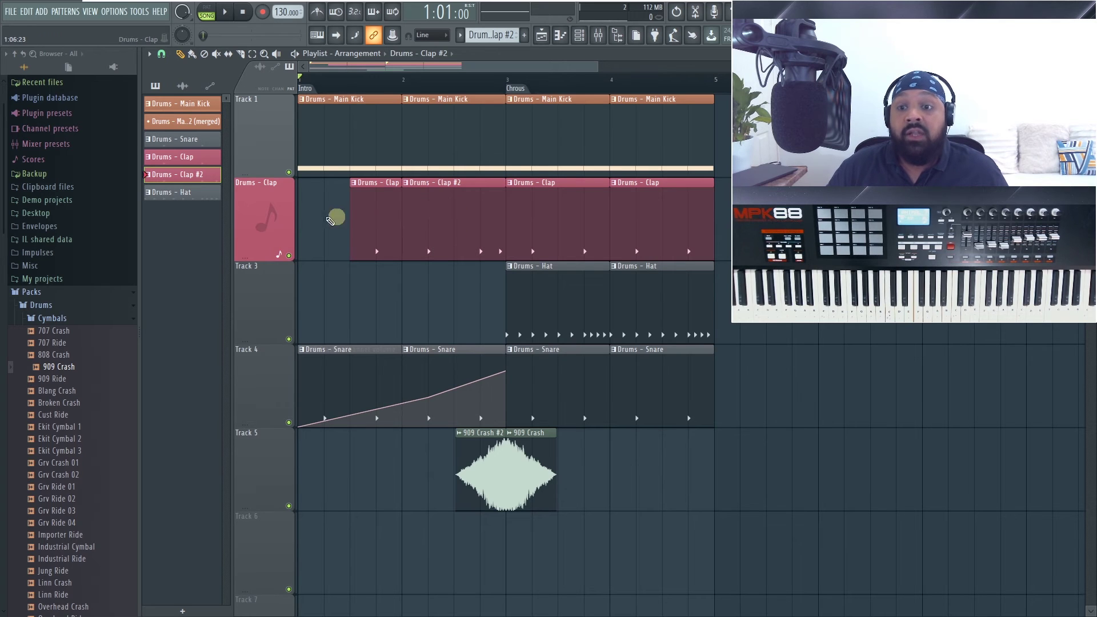
Step: Rename Track 1 to Kick with a blue color and auto name its clips to match
right_click(263, 101)
left_click(295, 102)
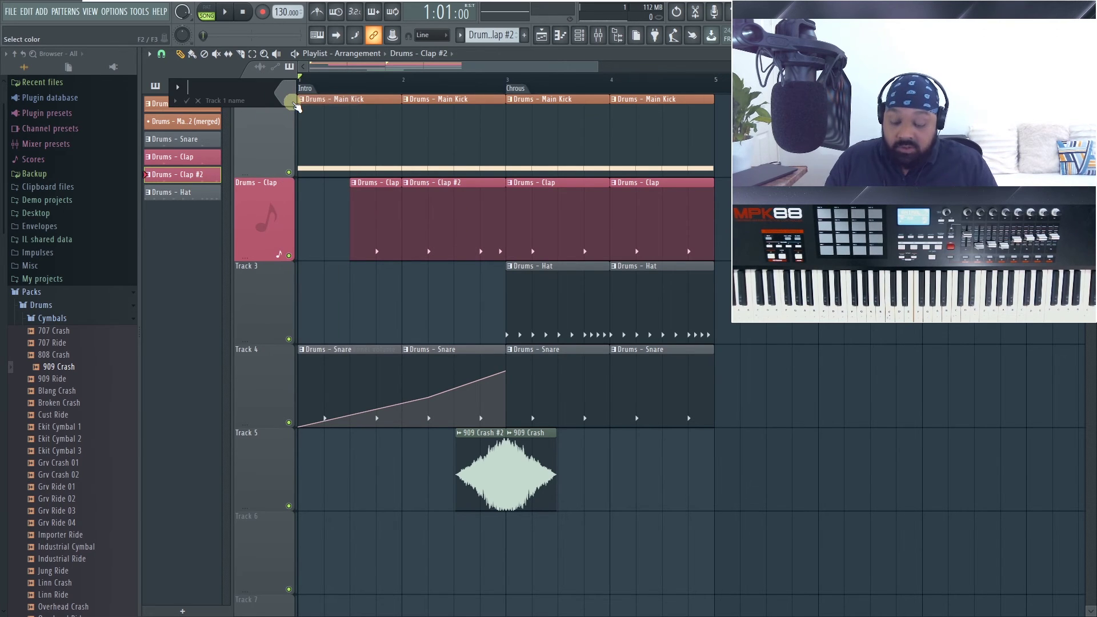
type("Kick")
left_click(293, 102)
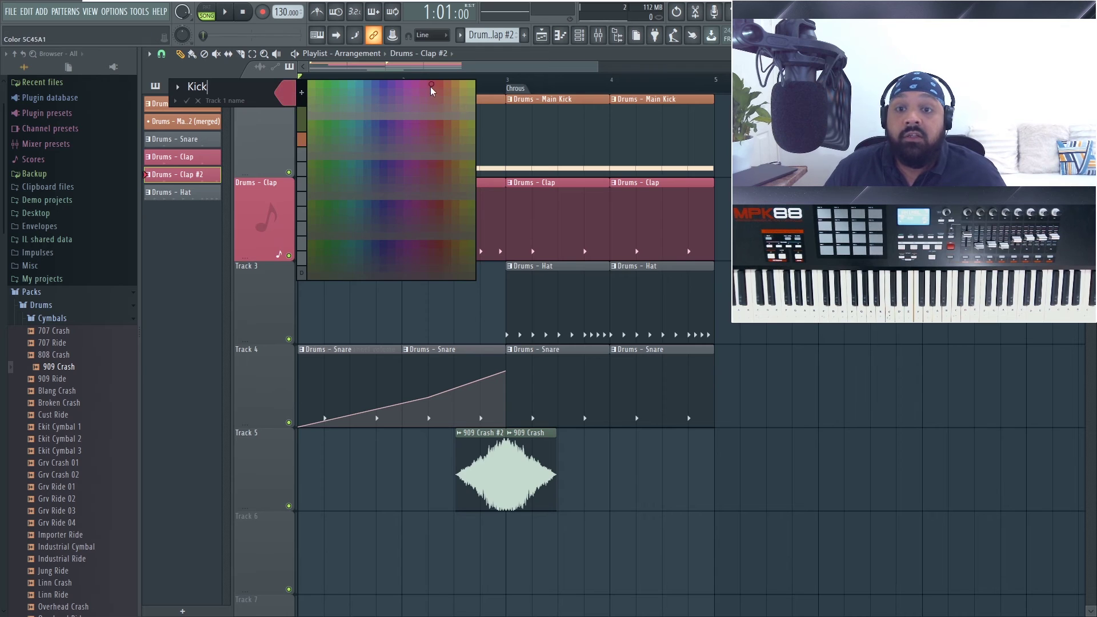
left_click(367, 86)
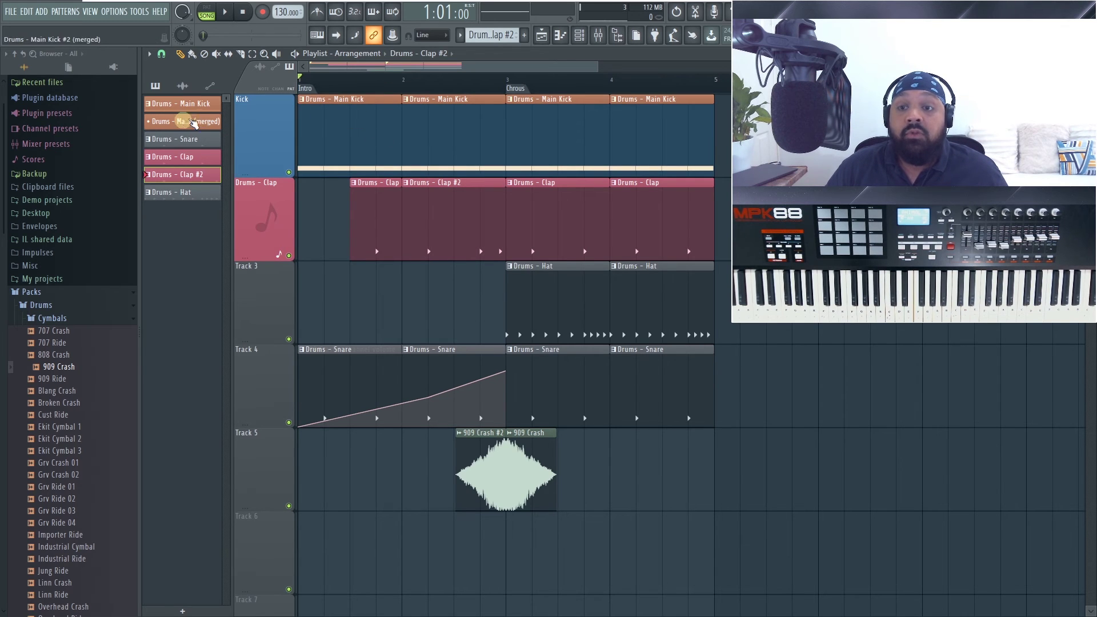
right_click(249, 116)
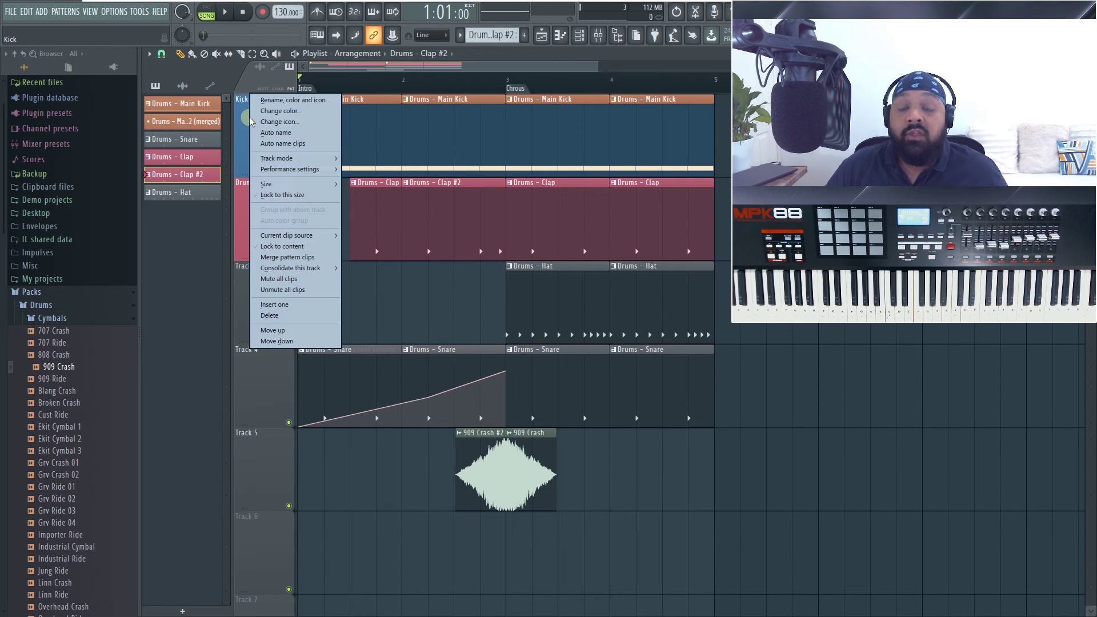
left_click(306, 145)
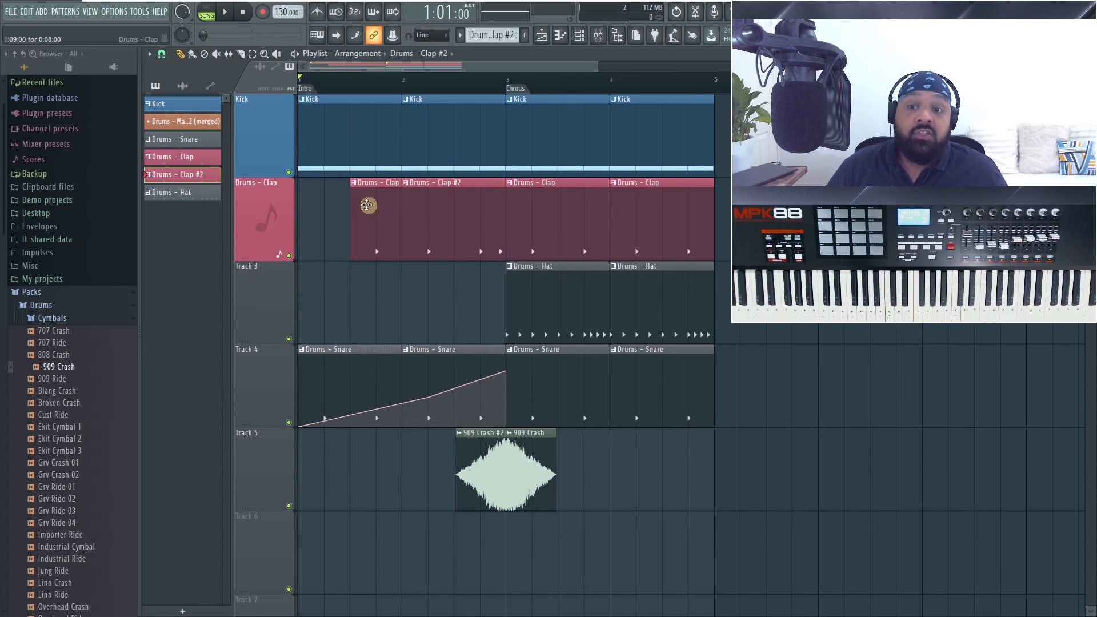
Step: Review the track options of the Drums - Clap and Kick tracks, including the audio track and instrument track modes
right_click(279, 205)
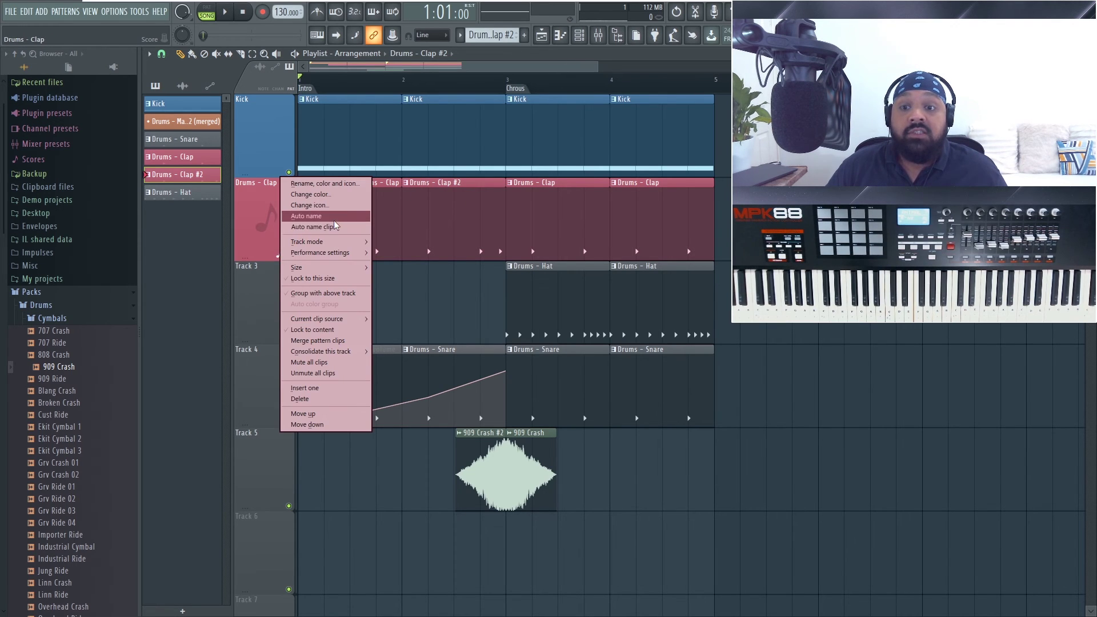
right_click(268, 127)
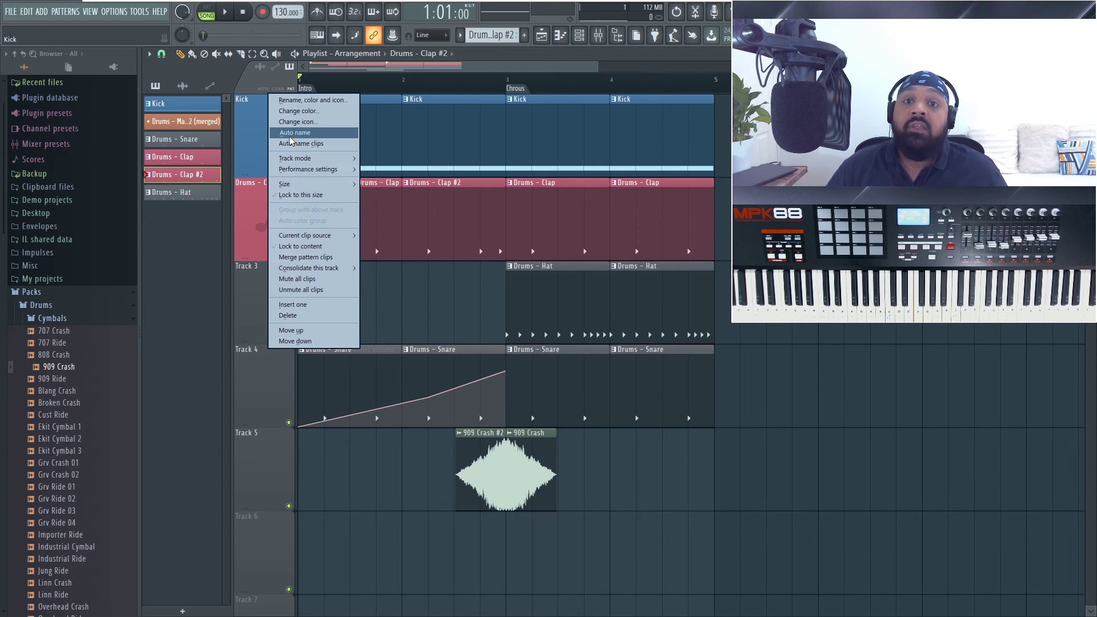
mouse_move(321, 158)
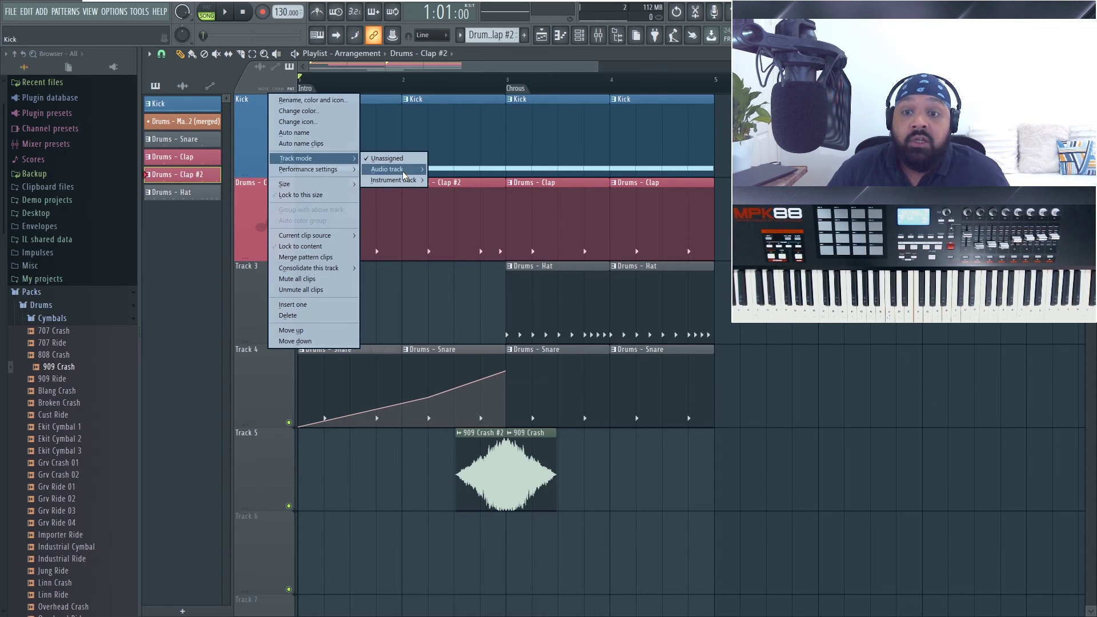
mouse_move(395, 182)
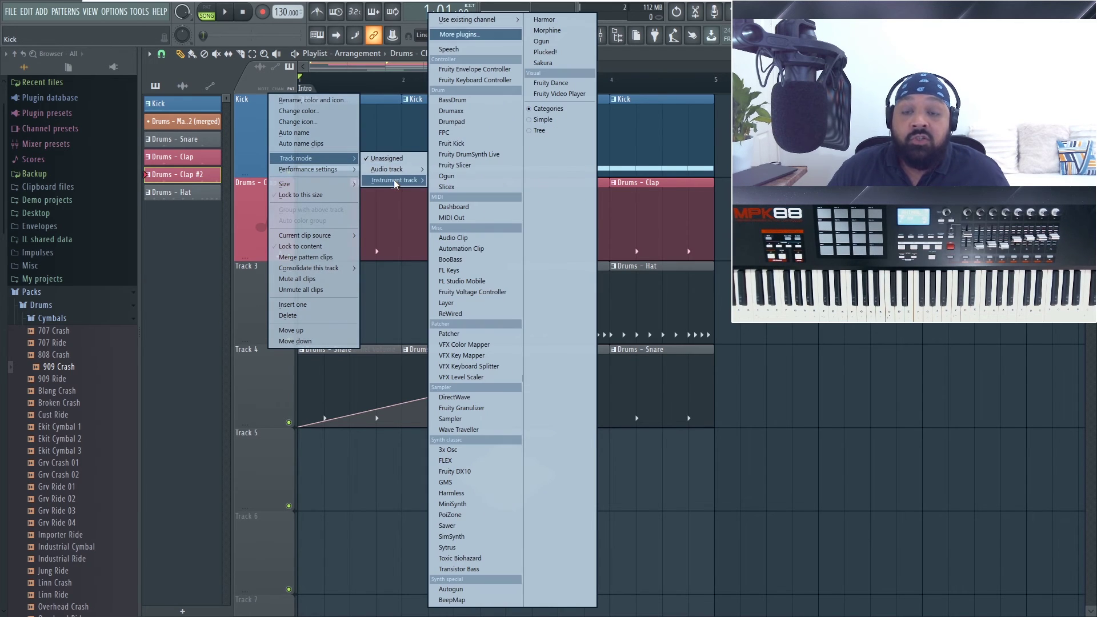
left_click(244, 147)
right_click(254, 141)
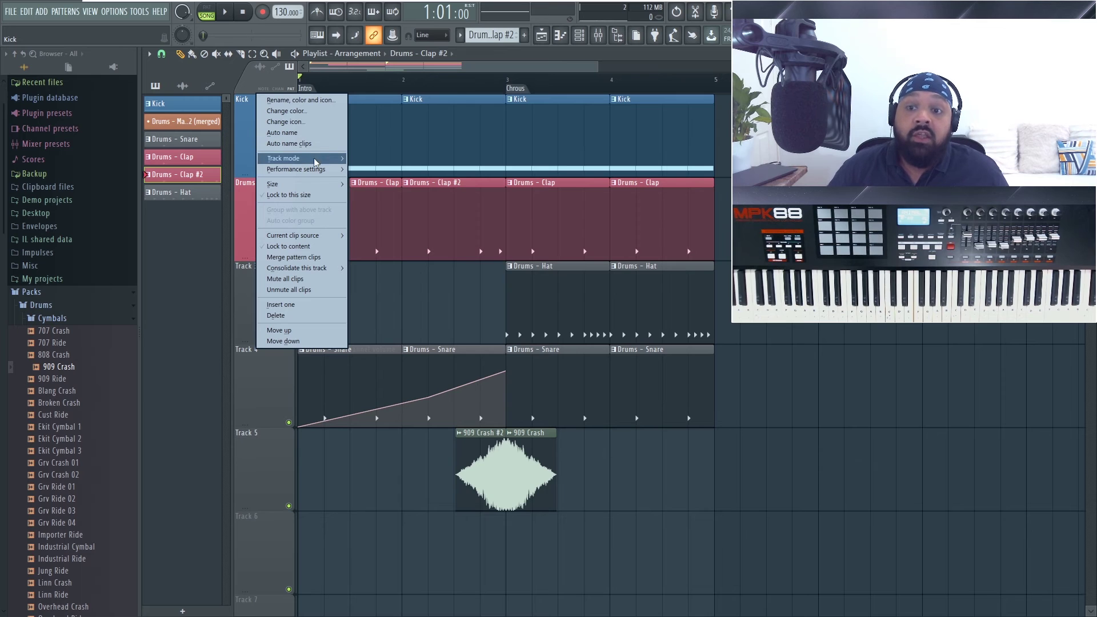
mouse_move(320, 158)
mouse_move(379, 171)
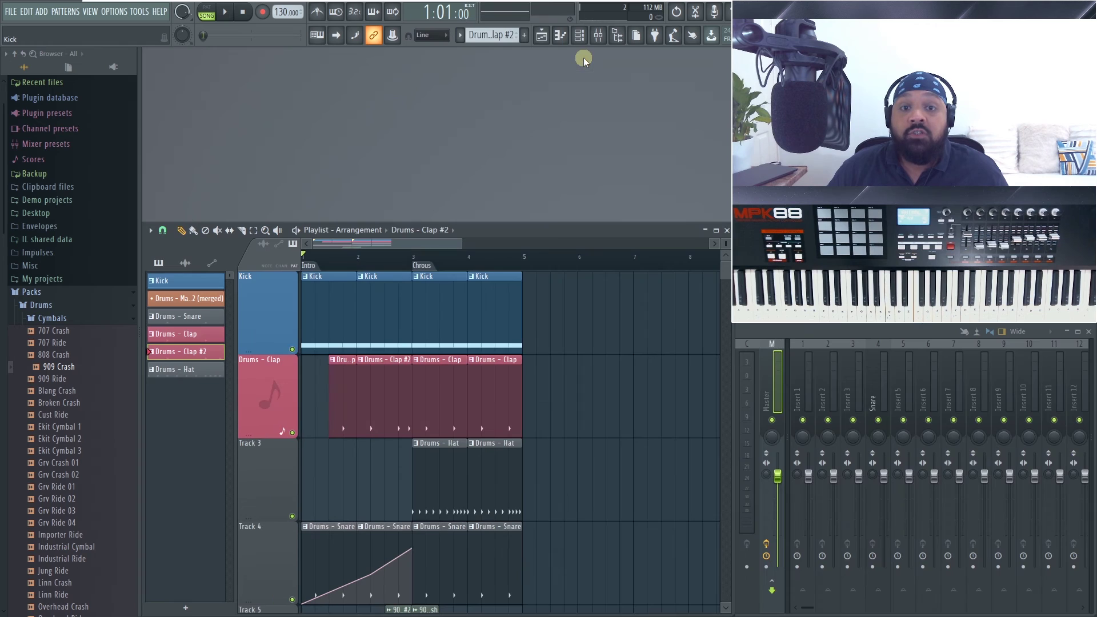
Step: Set the Kick track's mode to an audio track linked to mixer Insert 1
left_click(474, 252)
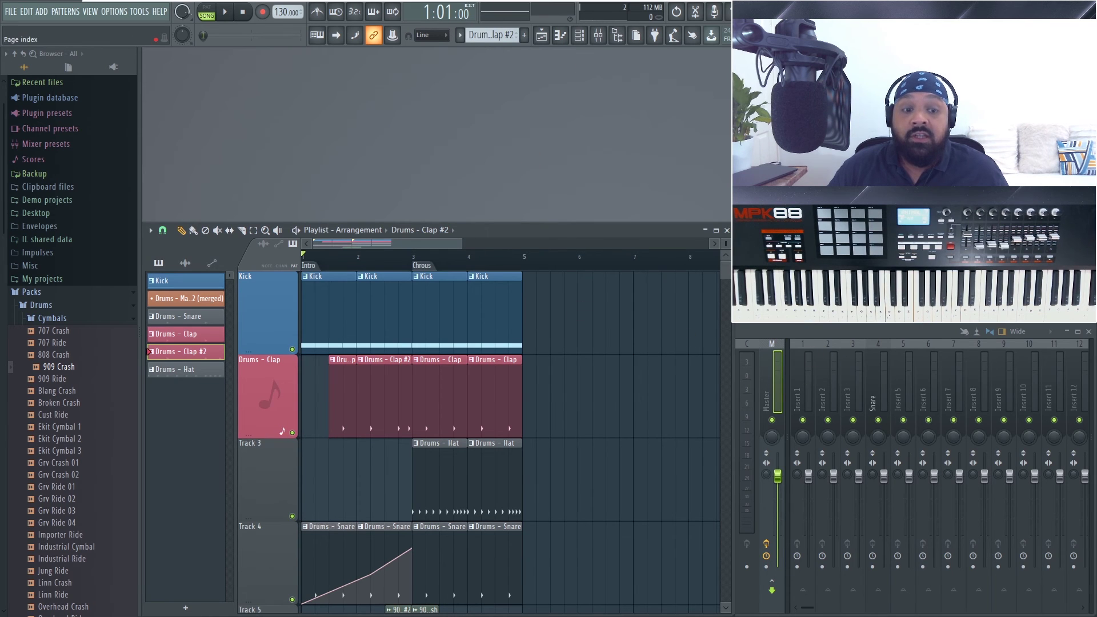
right_click(285, 309)
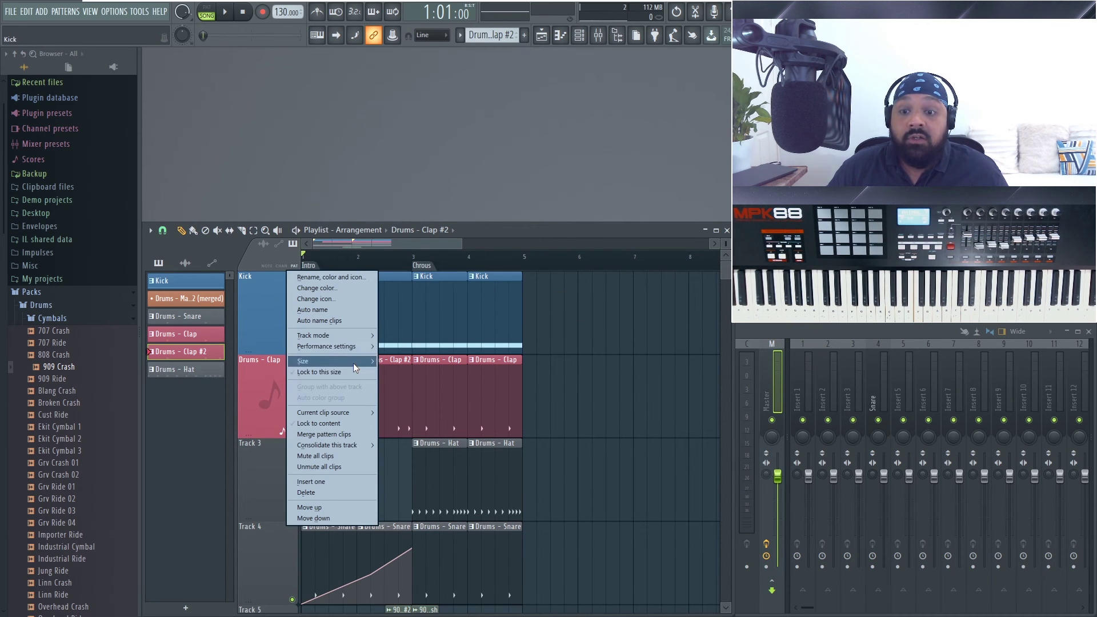
mouse_move(358, 337)
mouse_move(426, 345)
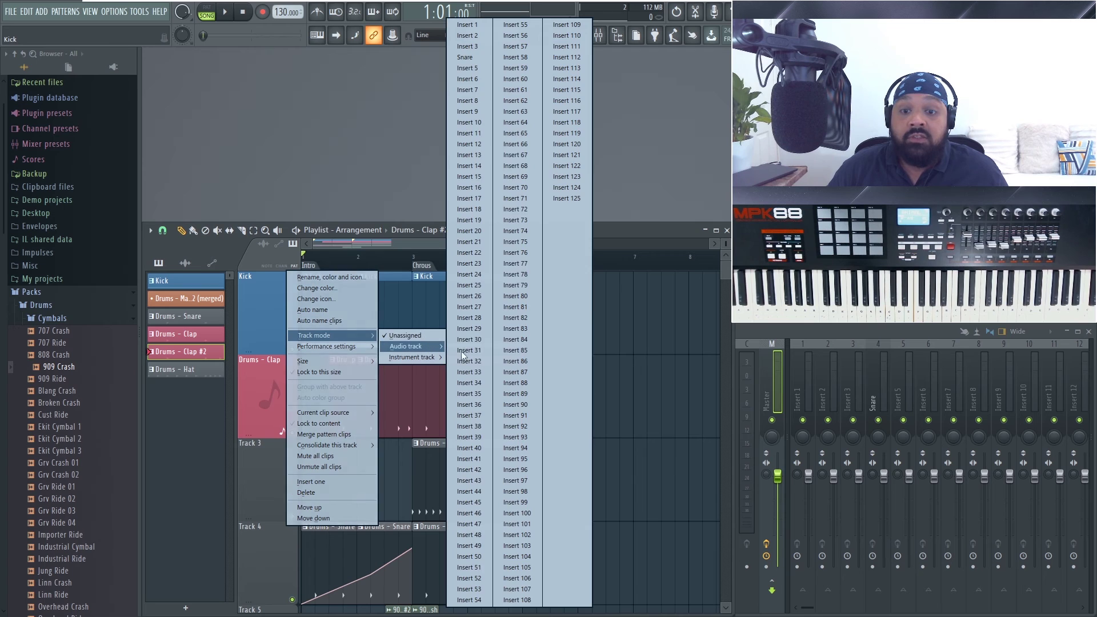
left_click(477, 28)
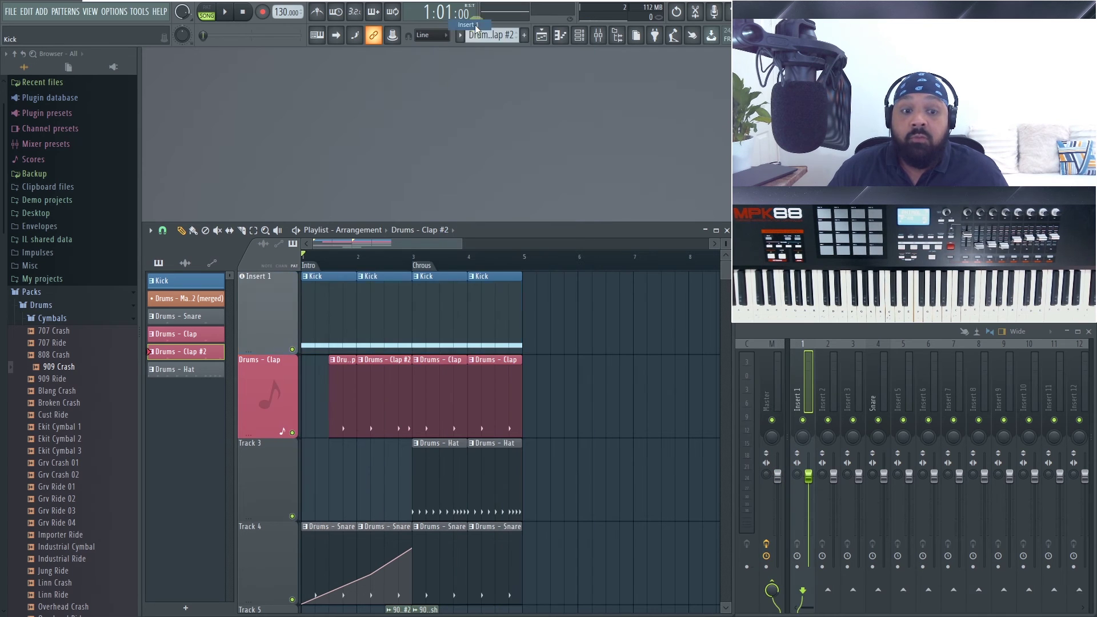
Step: Rename the Insert 1 mixer track to Kick and maximize the playlist
right_click(802, 386)
left_click(826, 356)
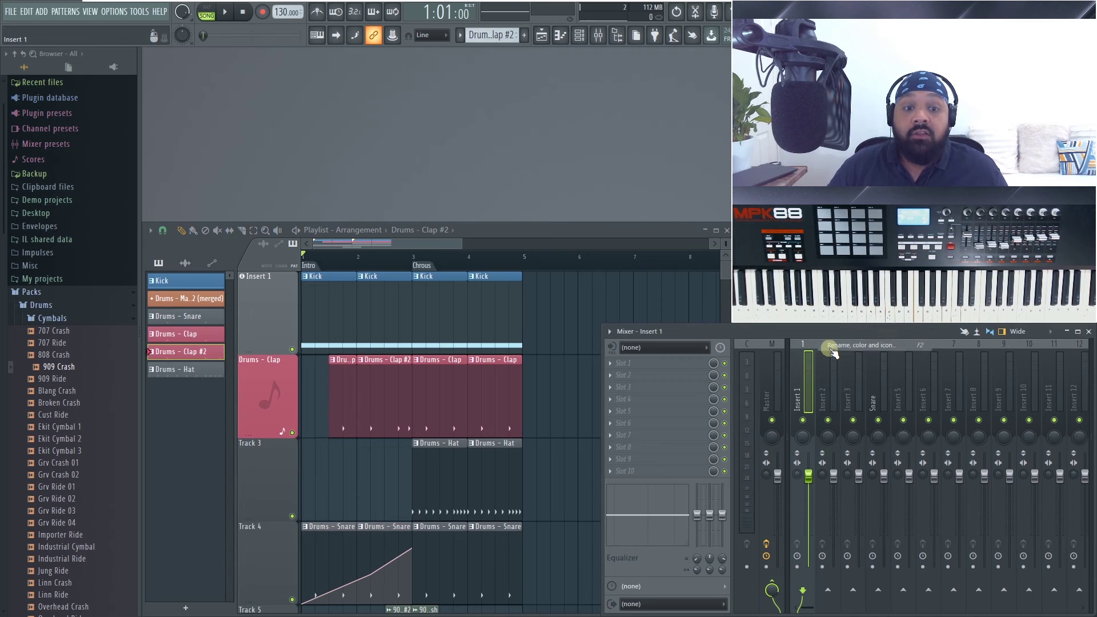
type("Kick")
key("Return")
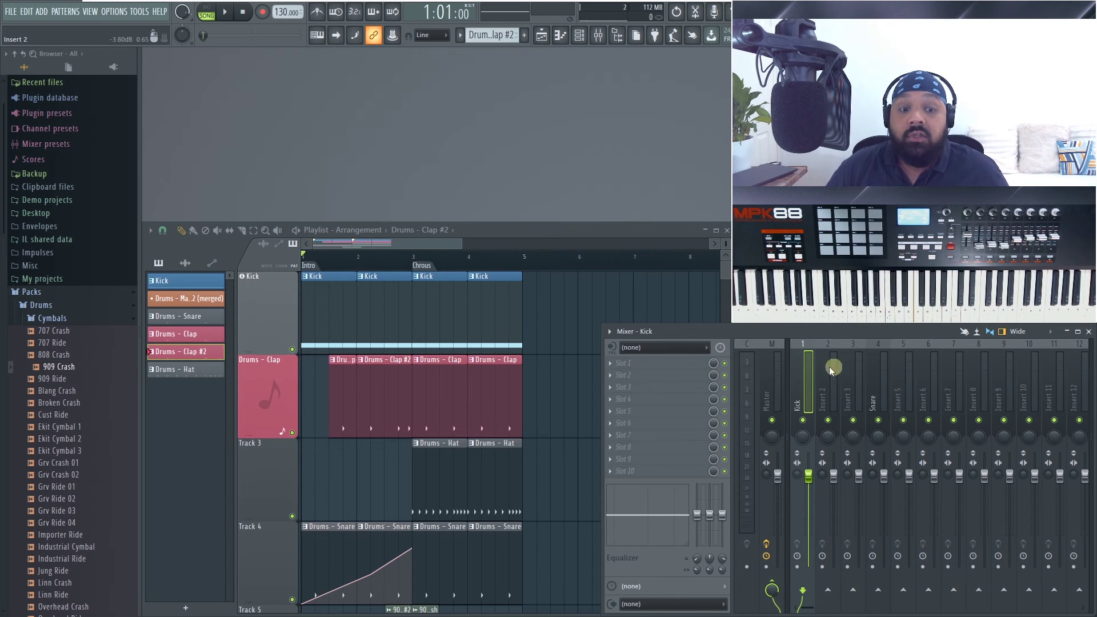
left_click(550, 225)
double_click(550, 225)
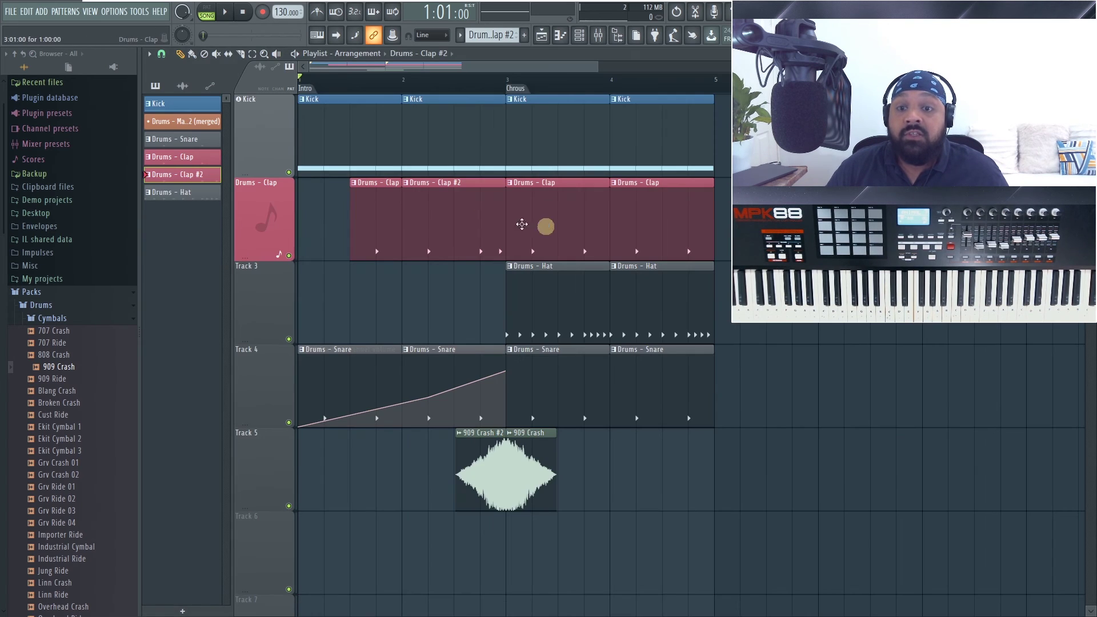
Step: Review the Drums - Clap track's options, including track mode, performance settings and grouping with the track above
right_click(272, 222)
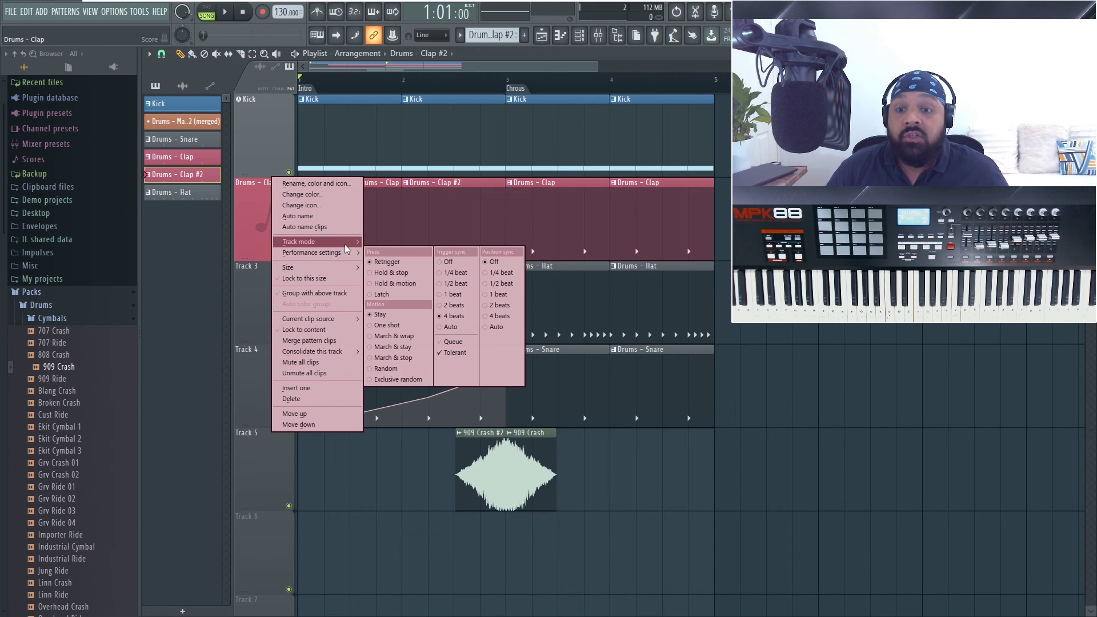
mouse_move(320, 241)
mouse_move(389, 255)
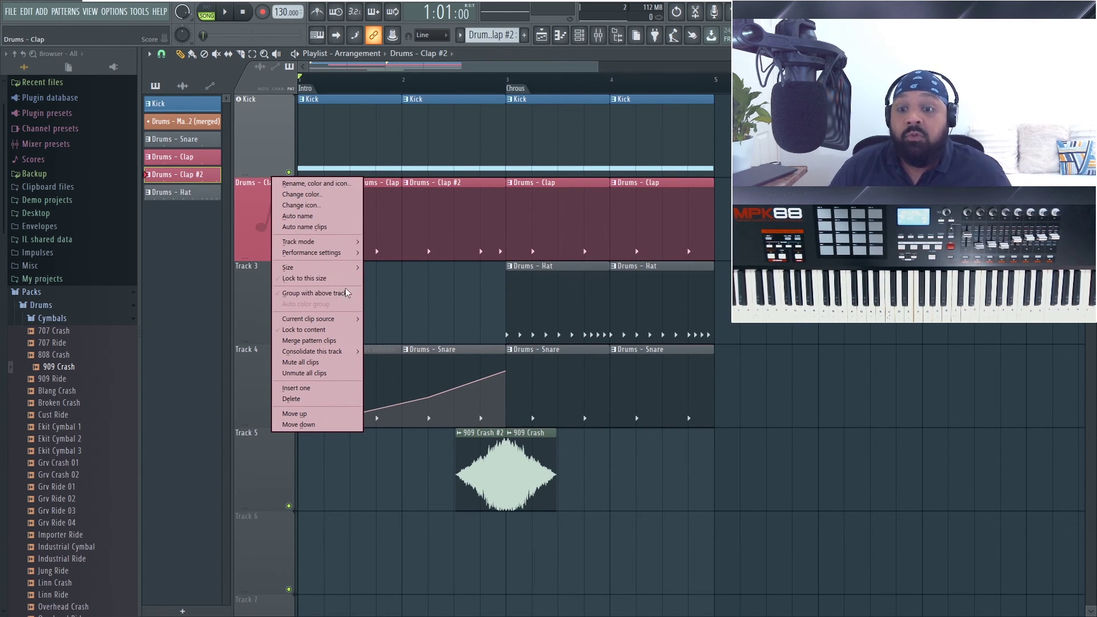
left_click(308, 293)
right_click(265, 206)
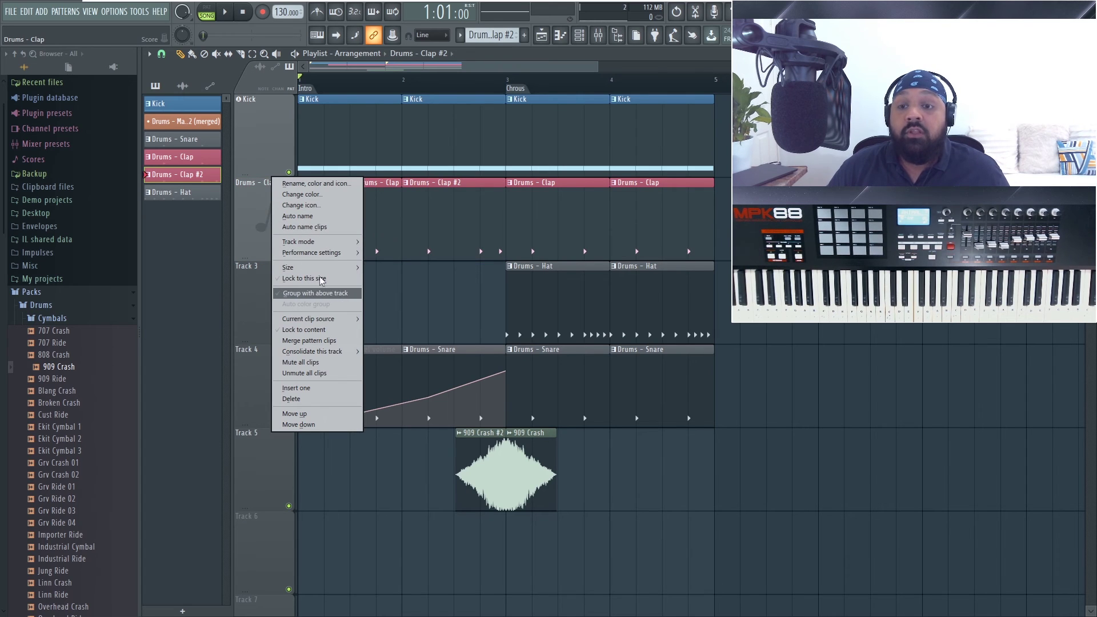
Step: Insert a new playlist track above the Kick track and name it Drums
right_click(265, 119)
right_click(265, 118)
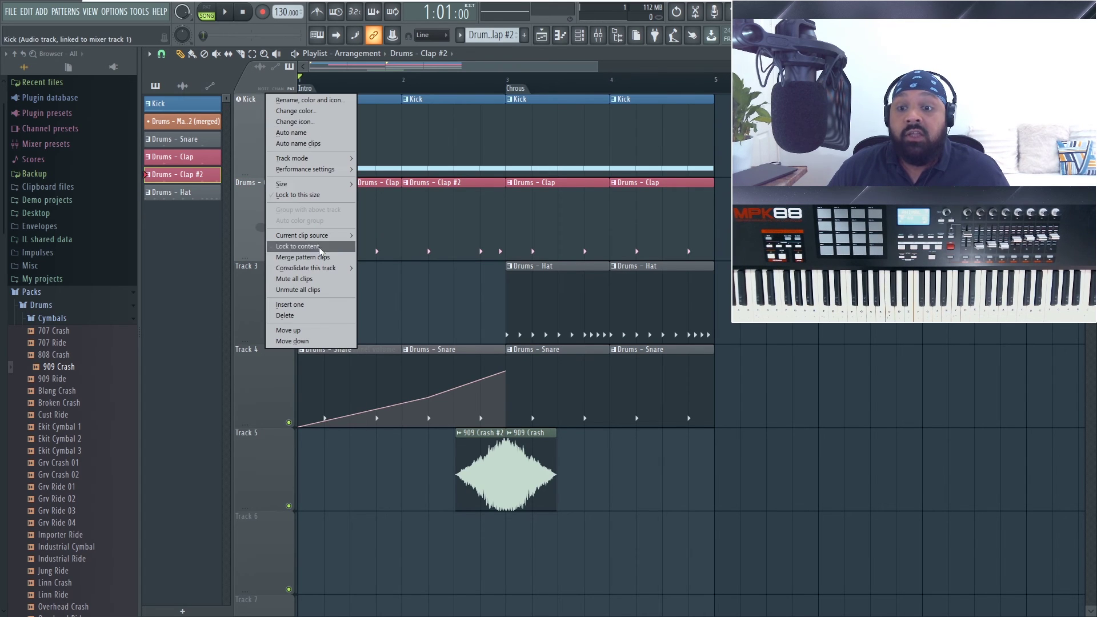
left_click(320, 302)
right_click(249, 109)
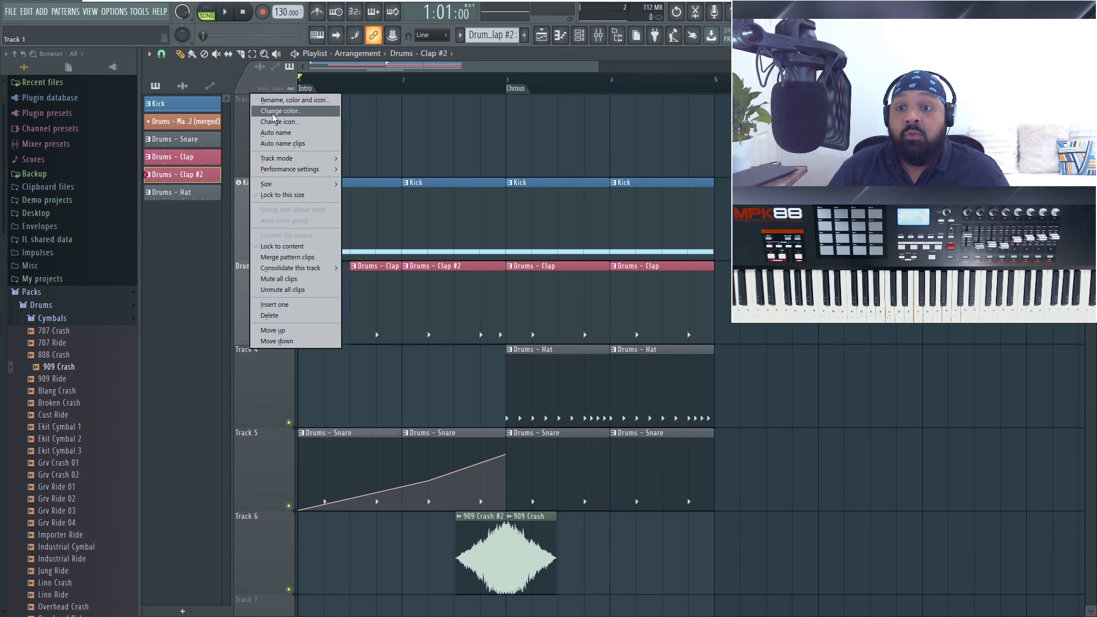
left_click(289, 100)
type("D")
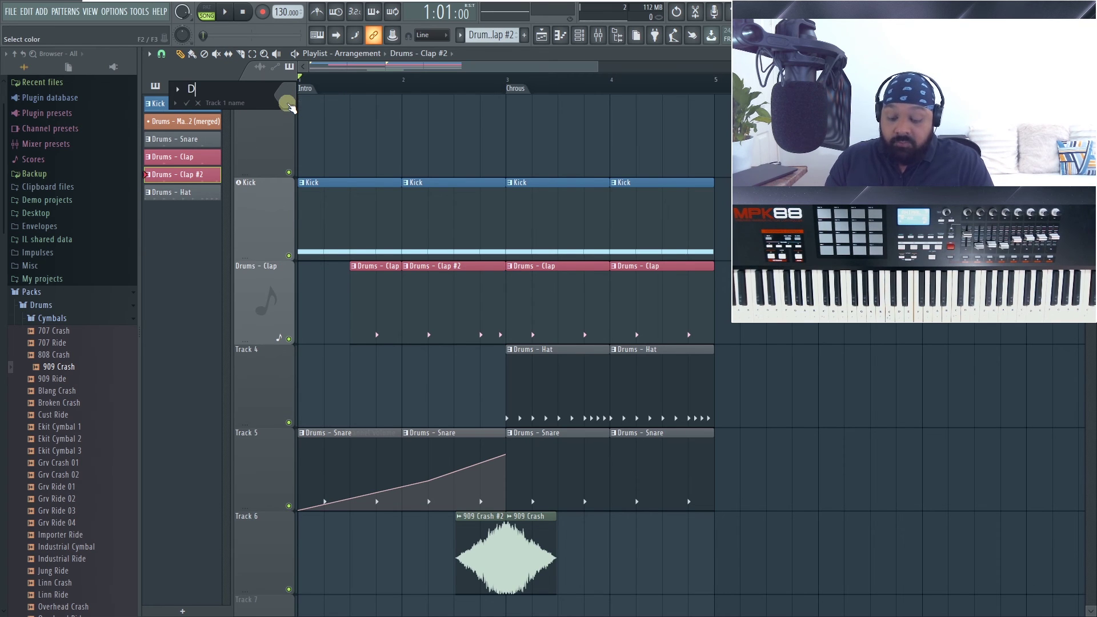
type("rums")
key("Return")
Step: Group the Kick and Drums - Clap tracks and Tracks 4 to 6 under the Drums track
right_click(277, 202)
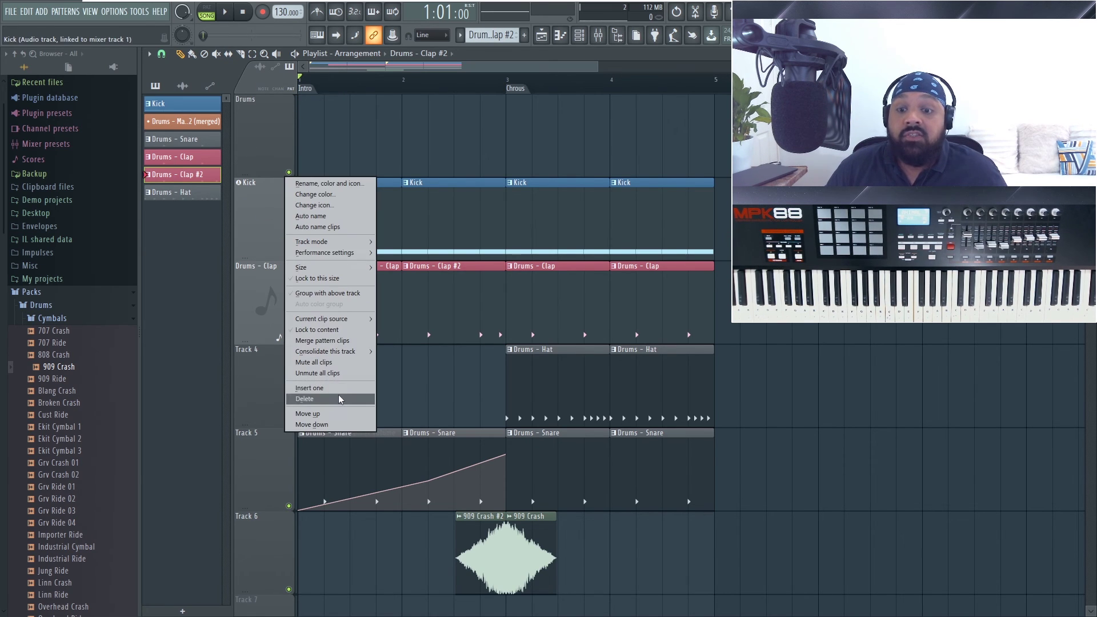
left_click(251, 147)
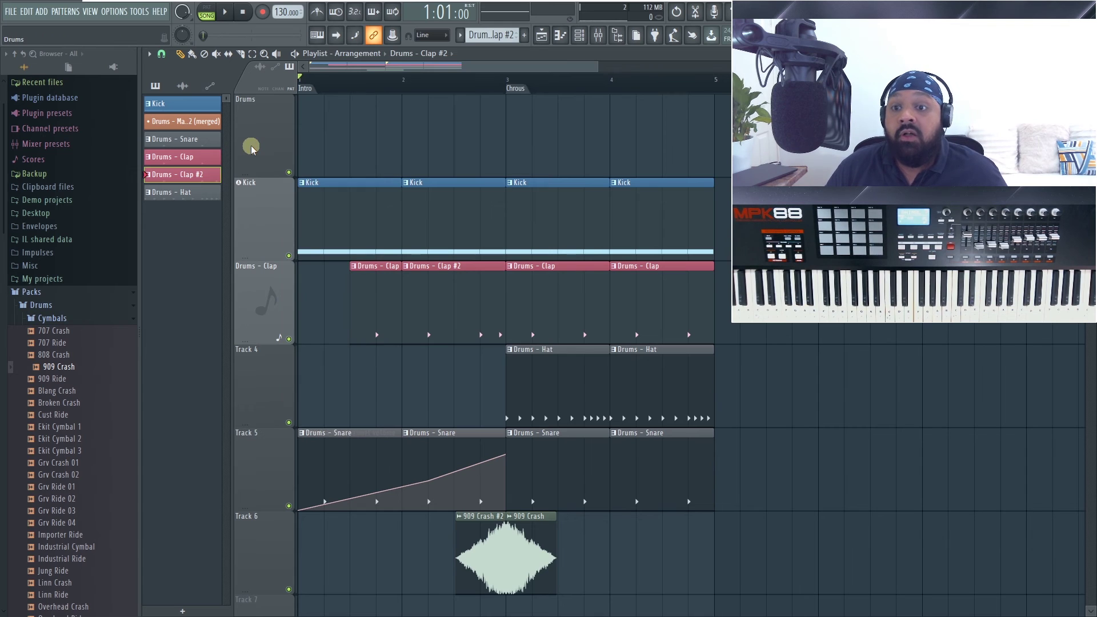
right_click(260, 178)
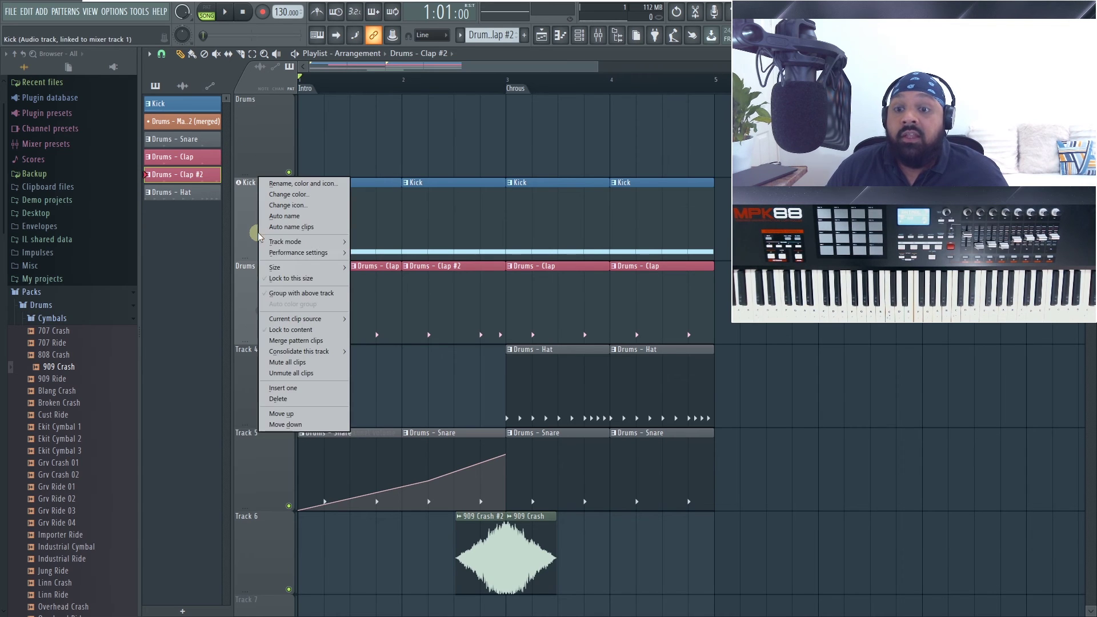
left_click(301, 293)
right_click(269, 301)
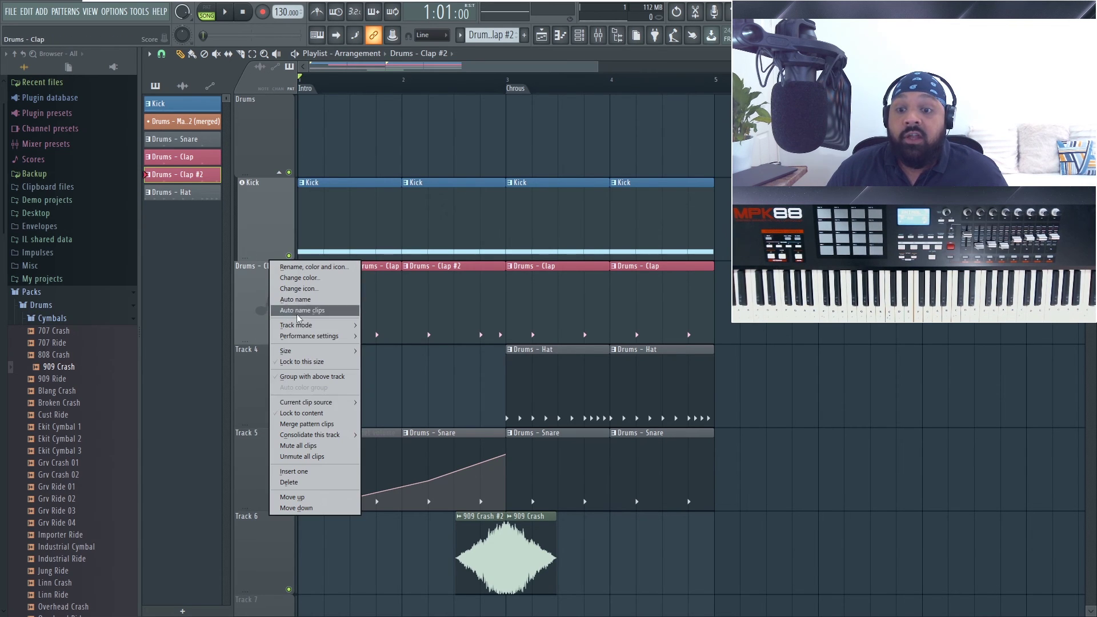
left_click(312, 376)
right_click(280, 347)
left_click(323, 459)
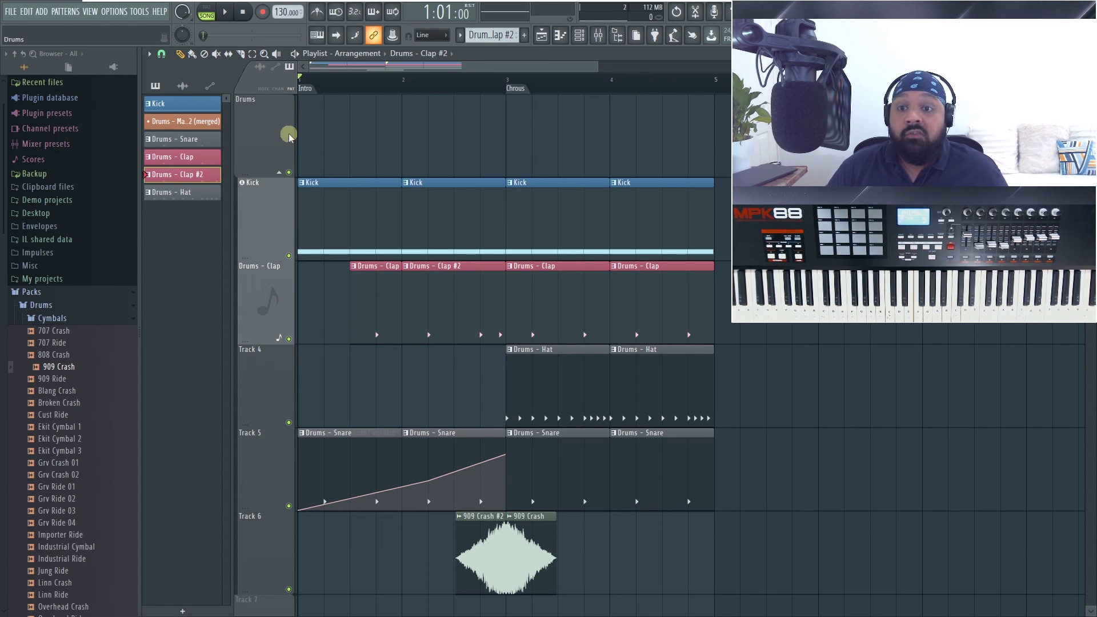
Step: Mute and unmute the whole Drums group, as well as Tracks 4, 5 and 6 individually
left_click(288, 173)
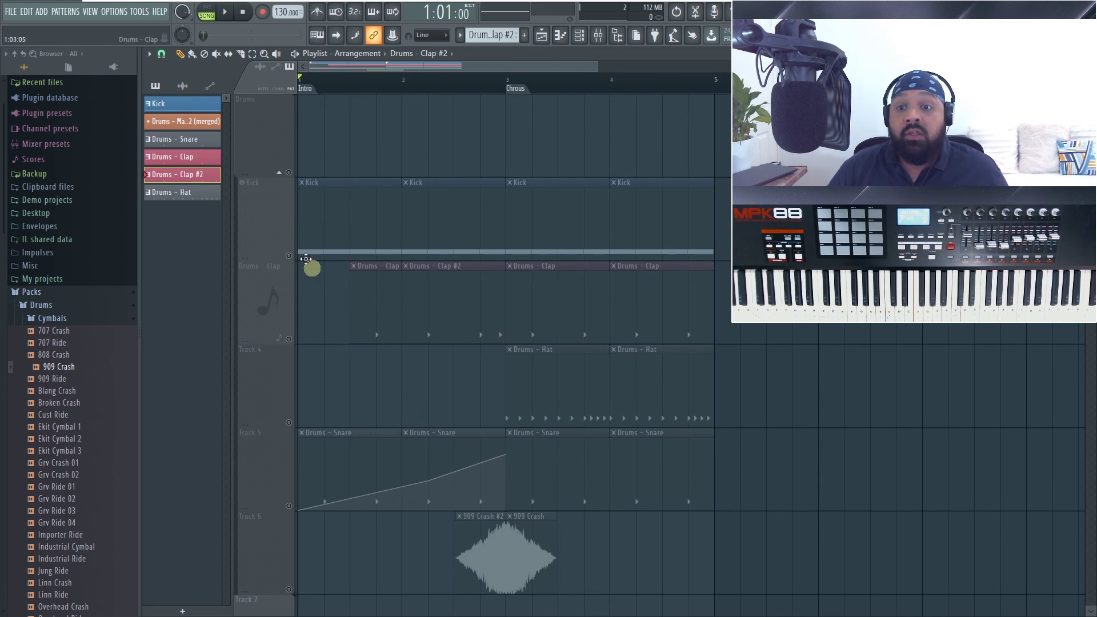
left_click(287, 173)
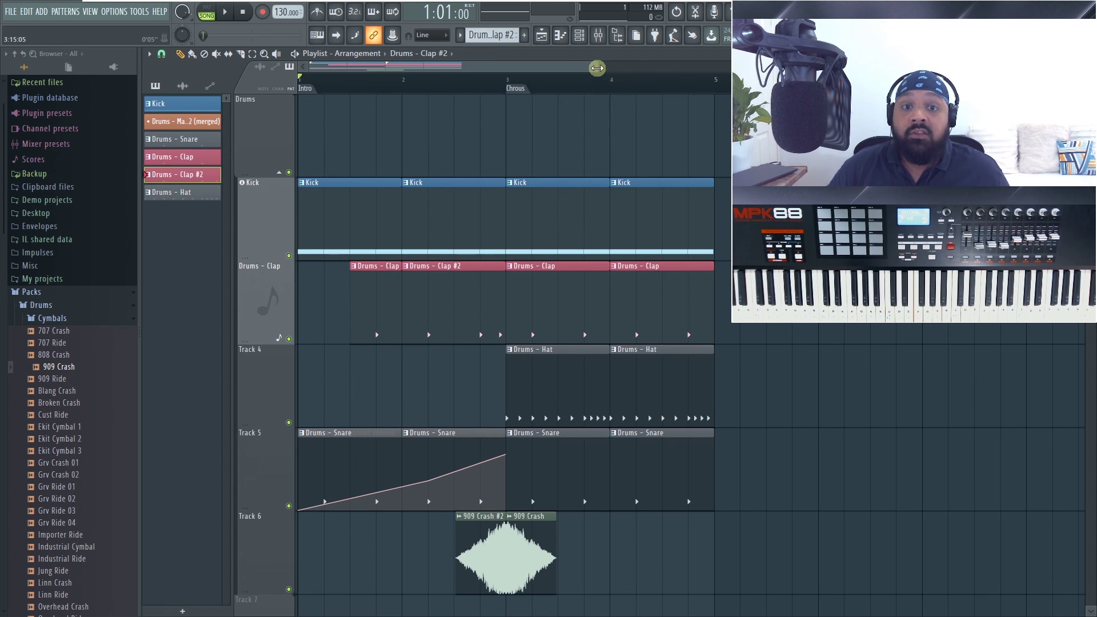
left_click_drag(597, 66, 640, 66)
left_click(288, 589)
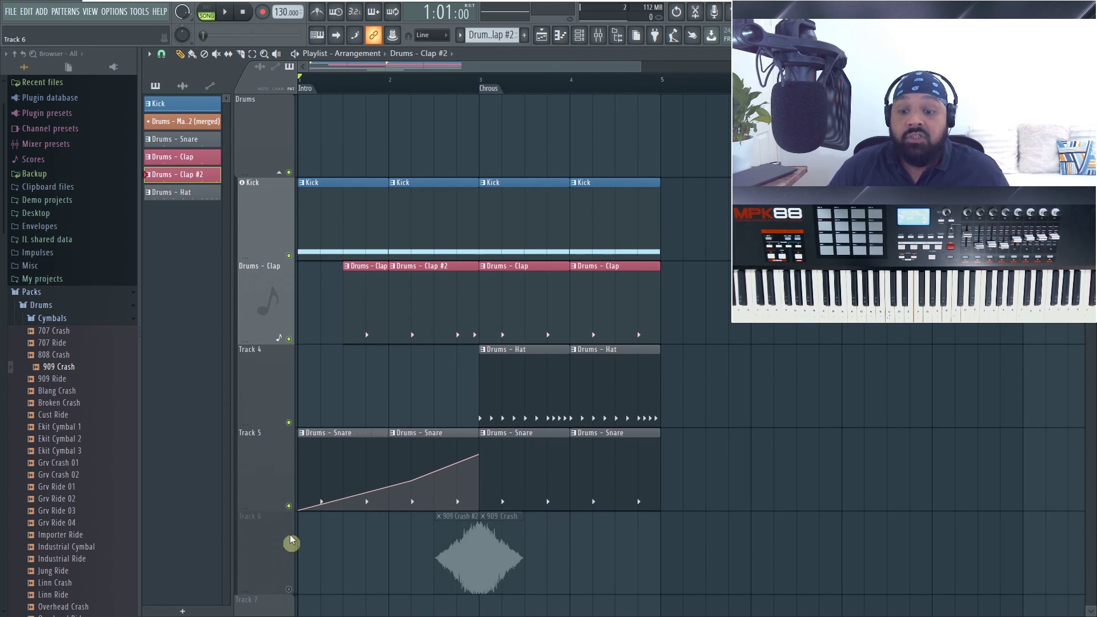
left_click(289, 505)
left_click(289, 422)
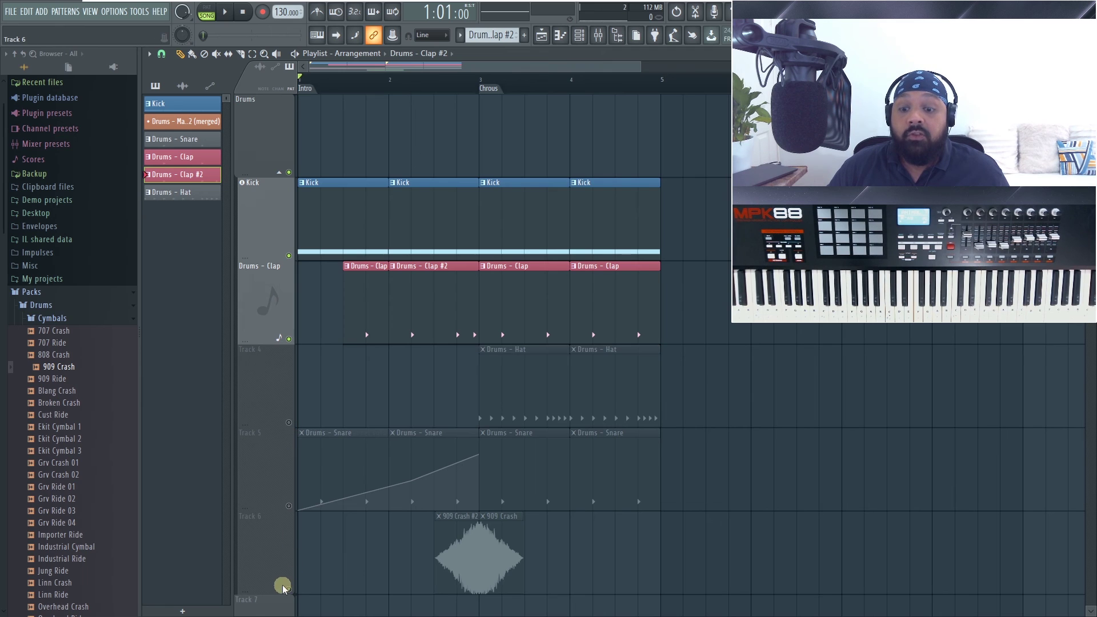
left_click(288, 506)
Step: Review the Drums track's consolidate options, from track start and from song start
right_click(250, 96)
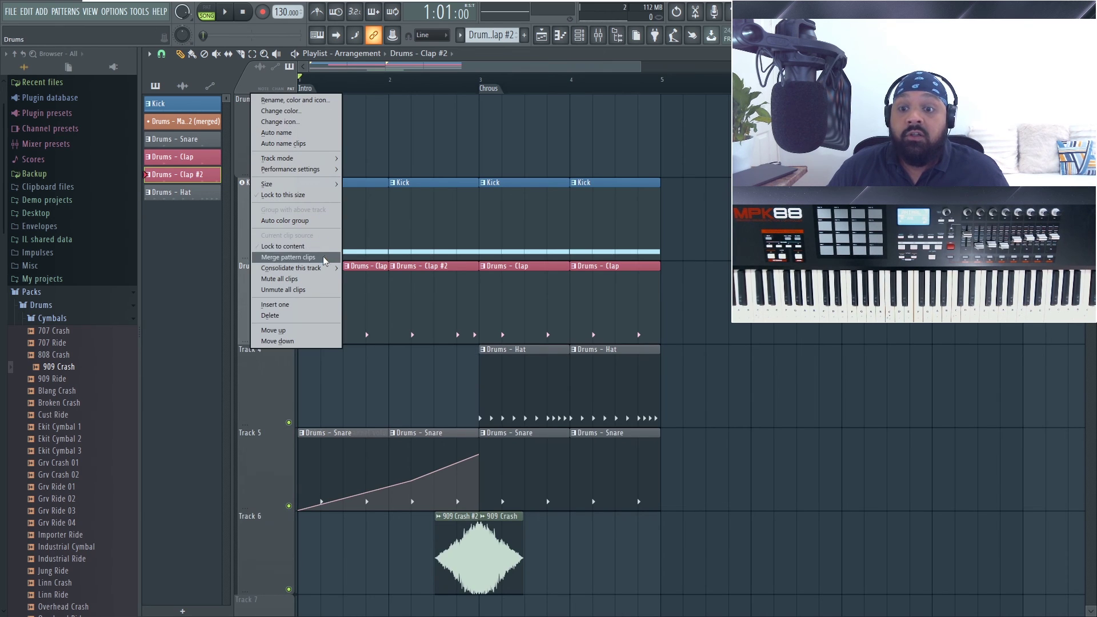
mouse_move(326, 273)
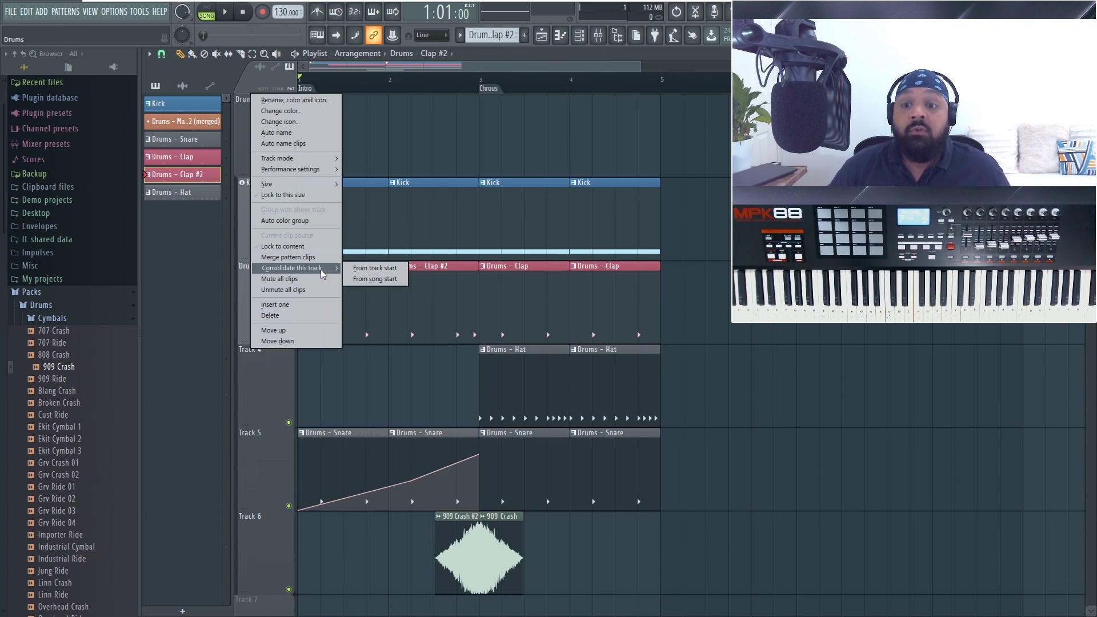
left_click(378, 128)
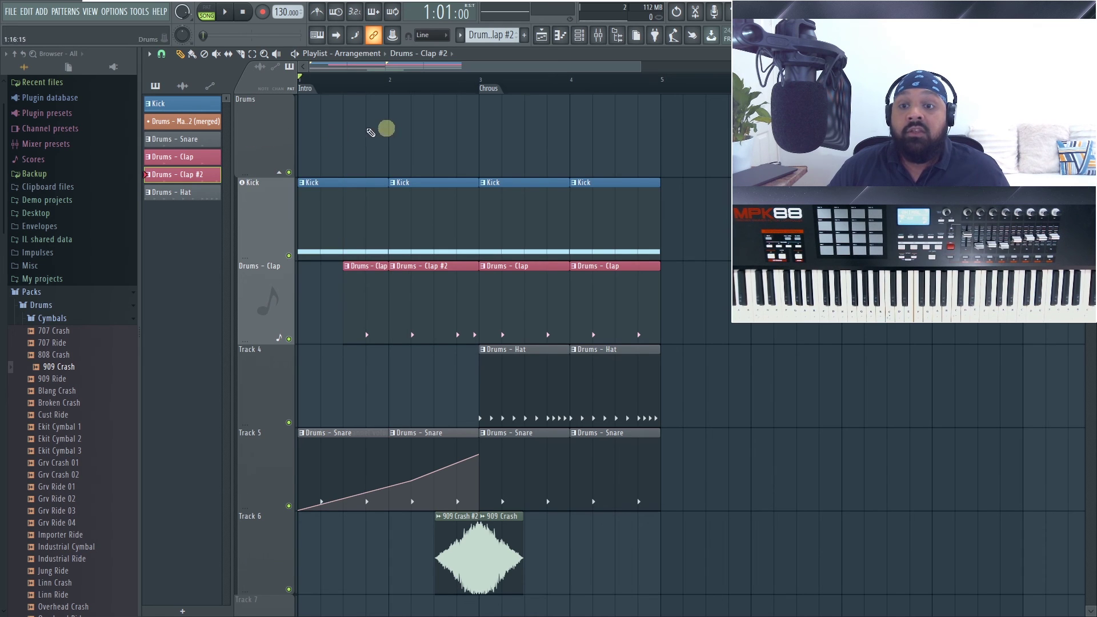
right_click(277, 96)
mouse_move(337, 268)
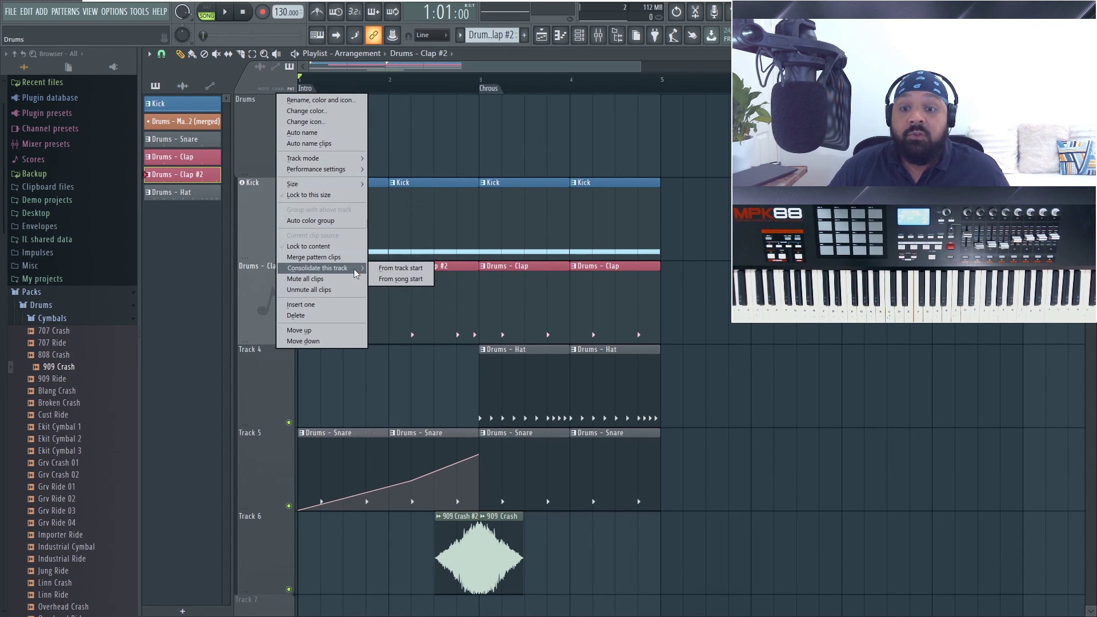
left_click(414, 277)
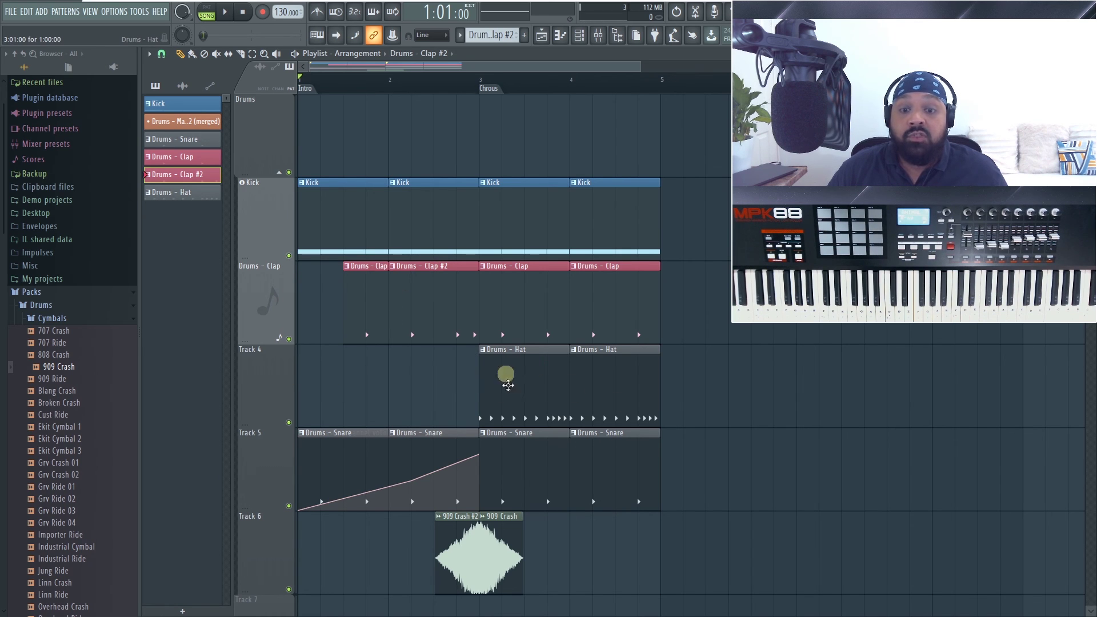
Step: Review Track 4's consolidate options and its insert, delete and move options
right_click(265, 382)
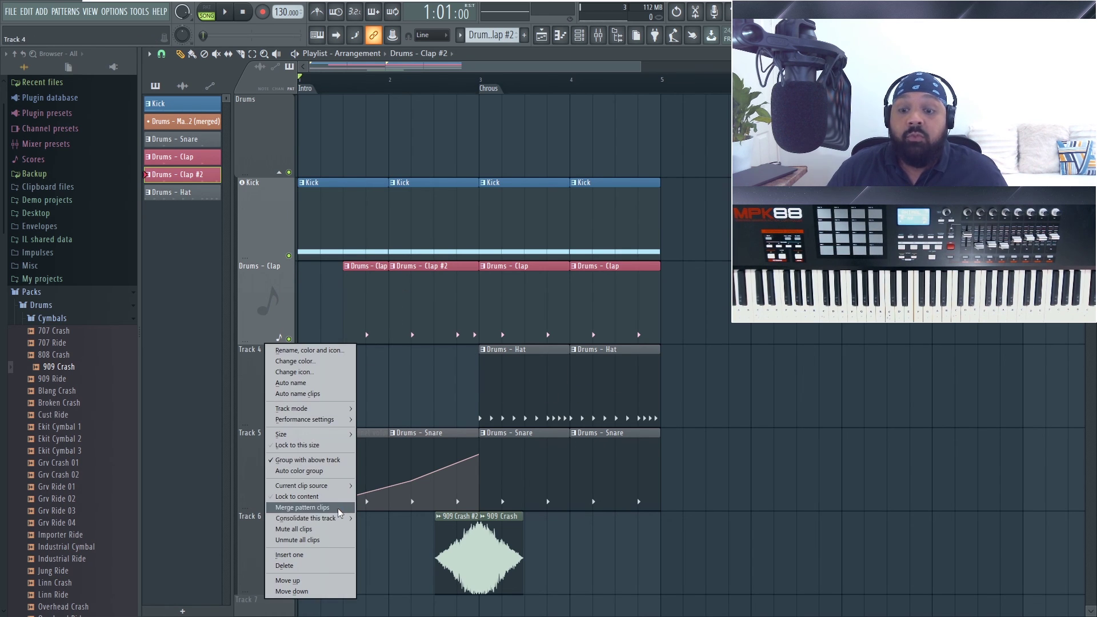
mouse_move(337, 518)
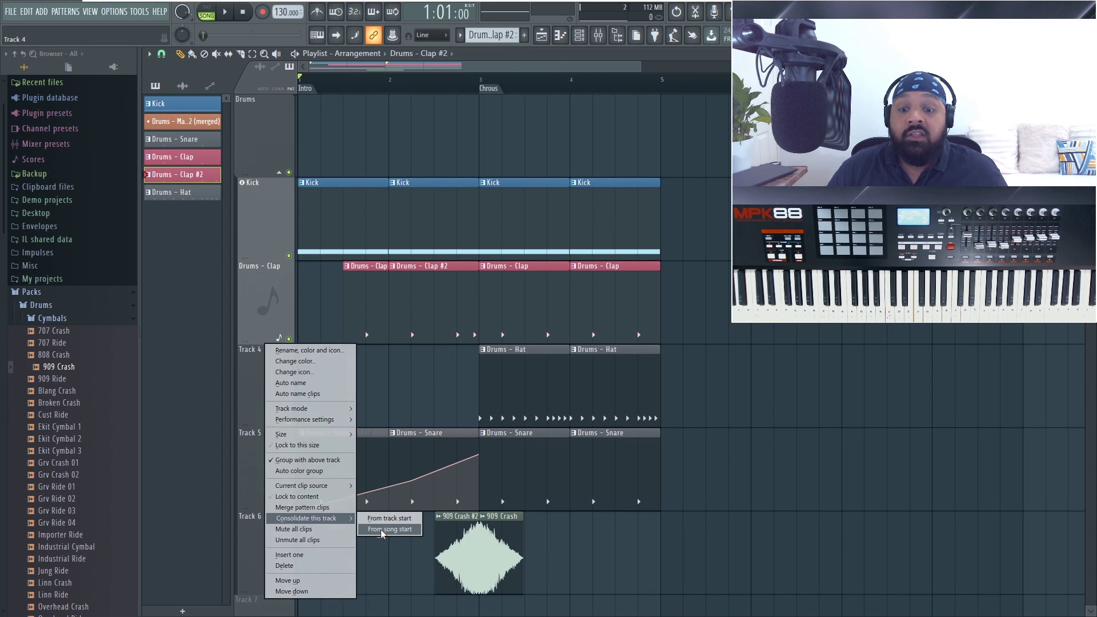
left_click(232, 373)
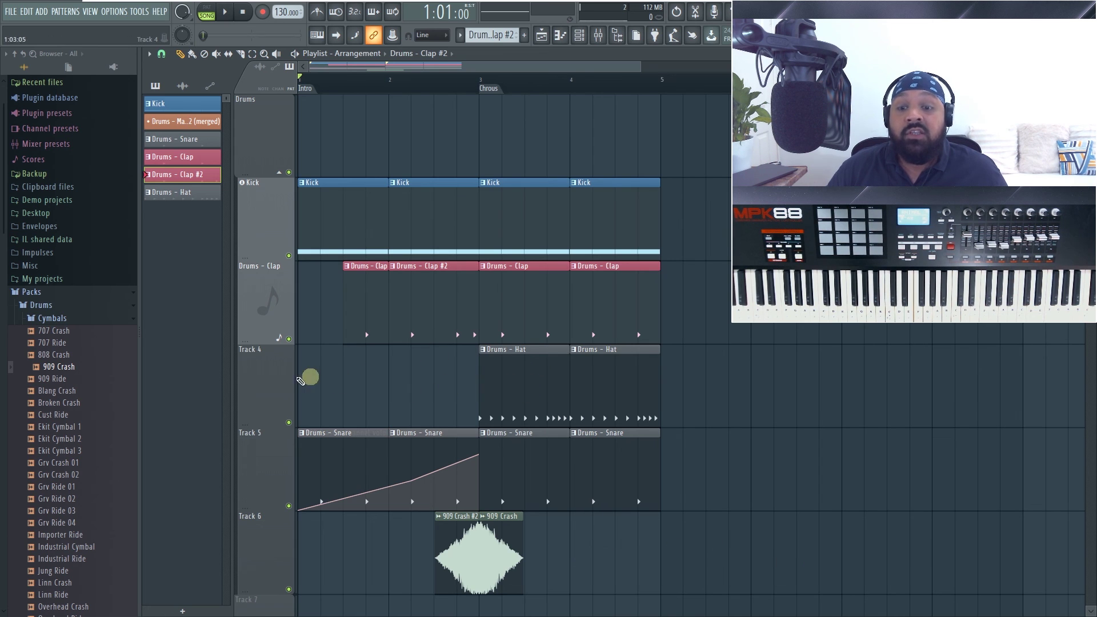
right_click(269, 376)
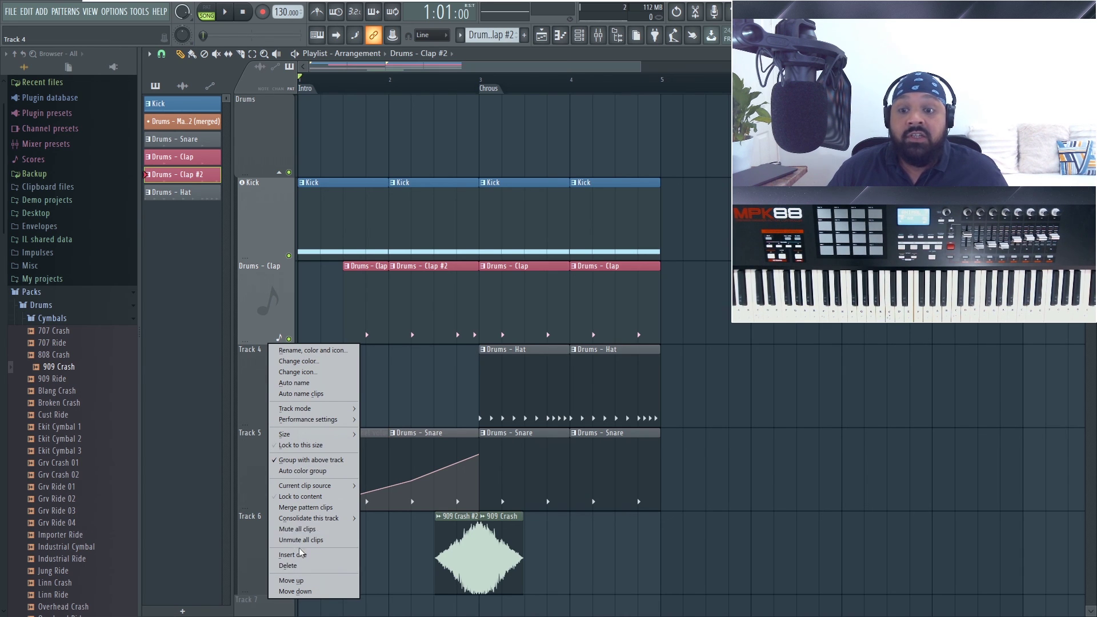
left_click(254, 432)
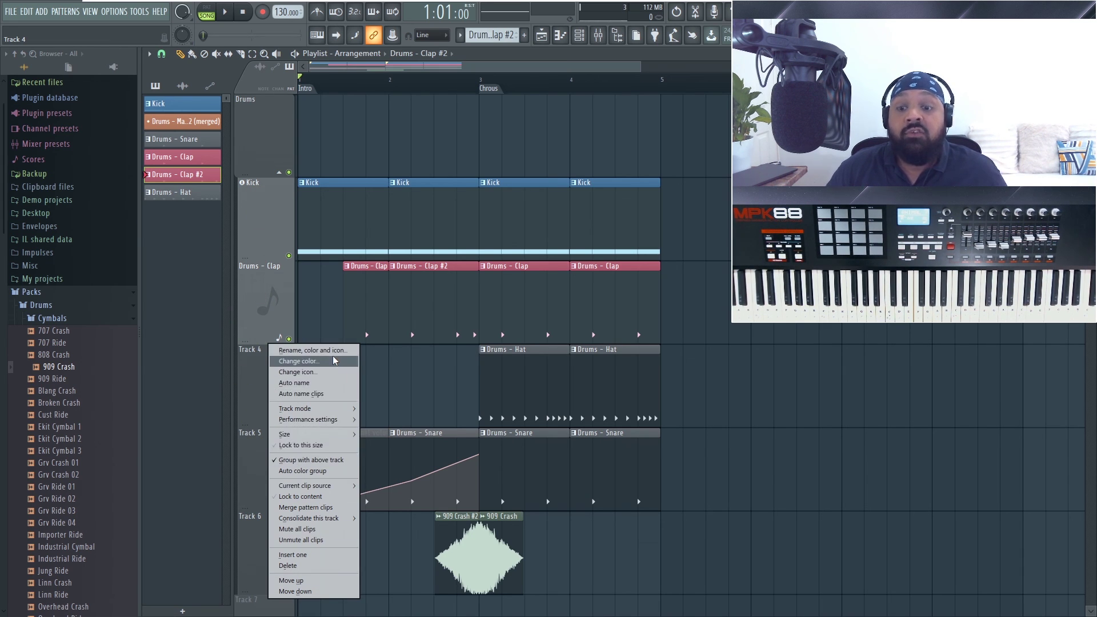
left_click(286, 210)
left_click(271, 149)
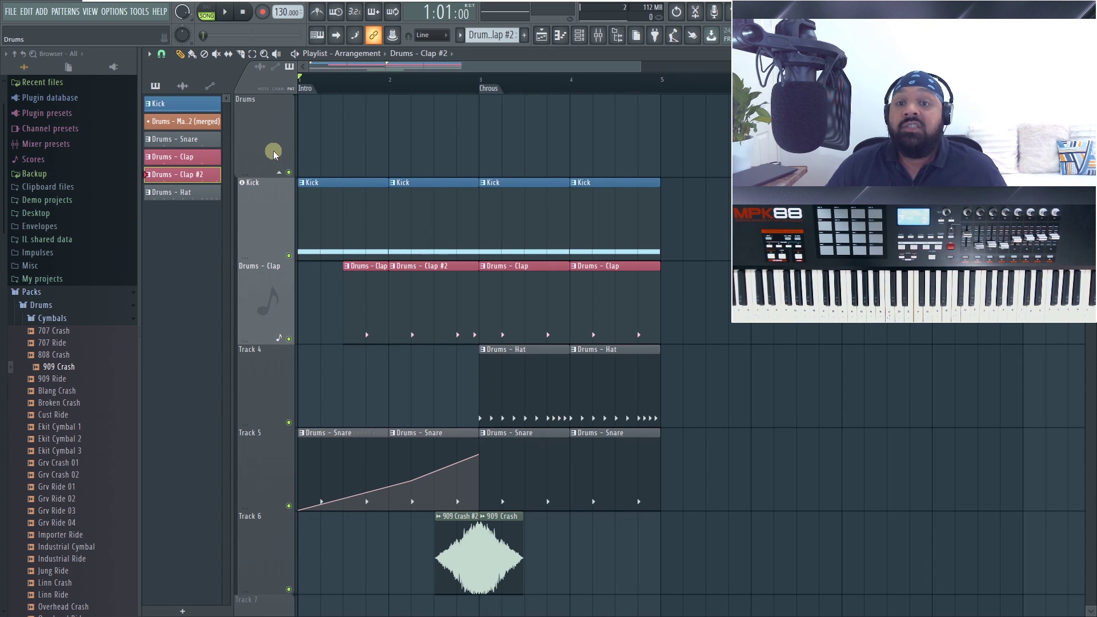
Step: Preview the first Kick clip in the playlist and stop the playback
left_click(300, 182)
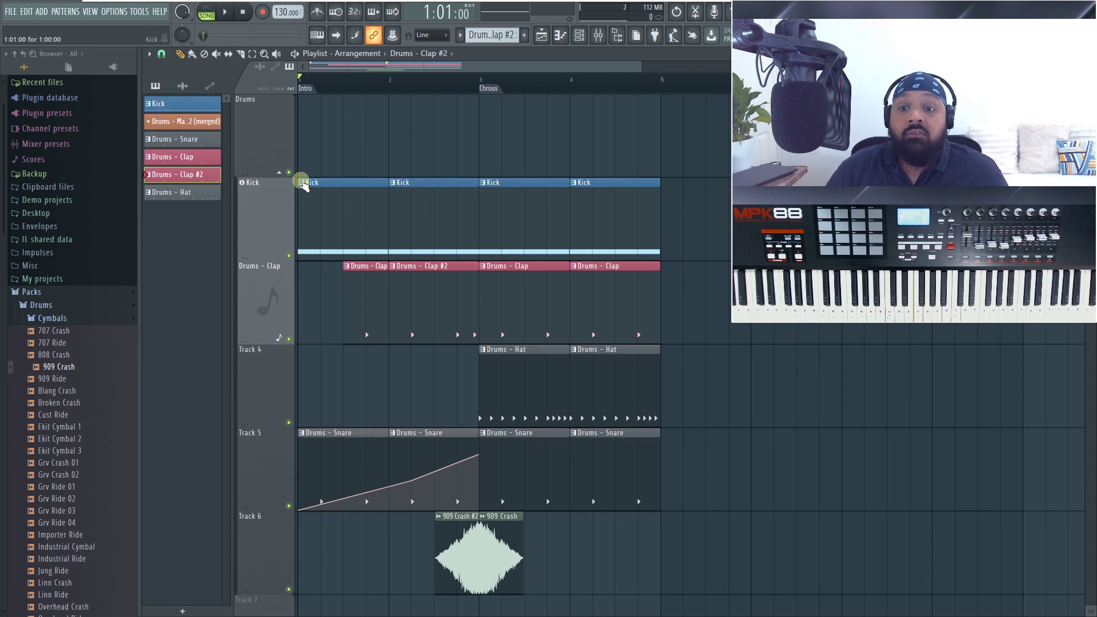
left_click(301, 183)
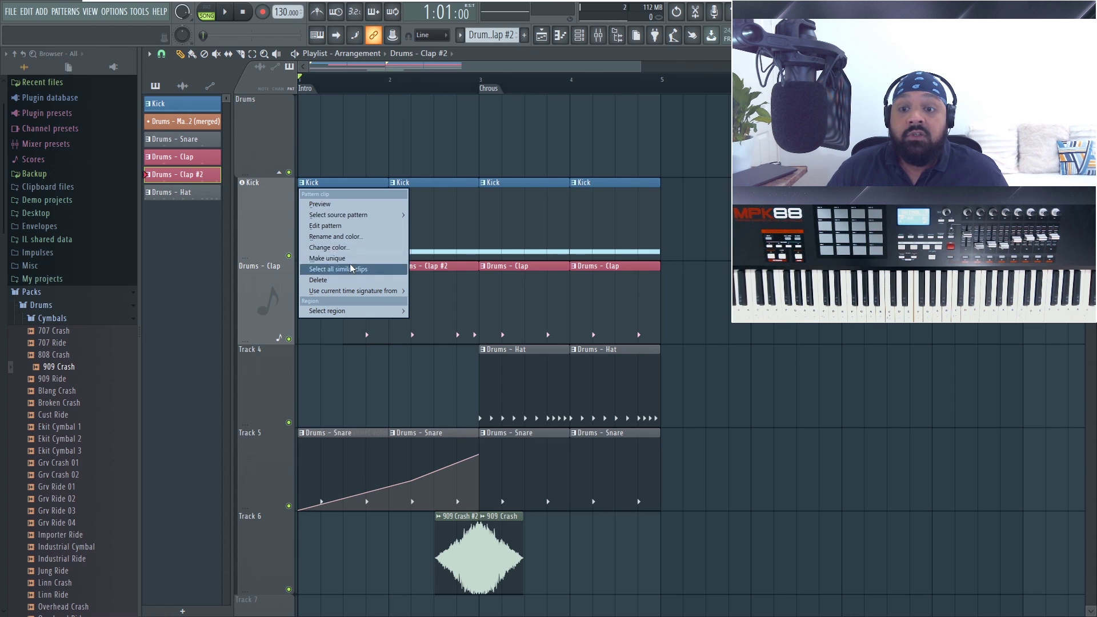
left_click(357, 206)
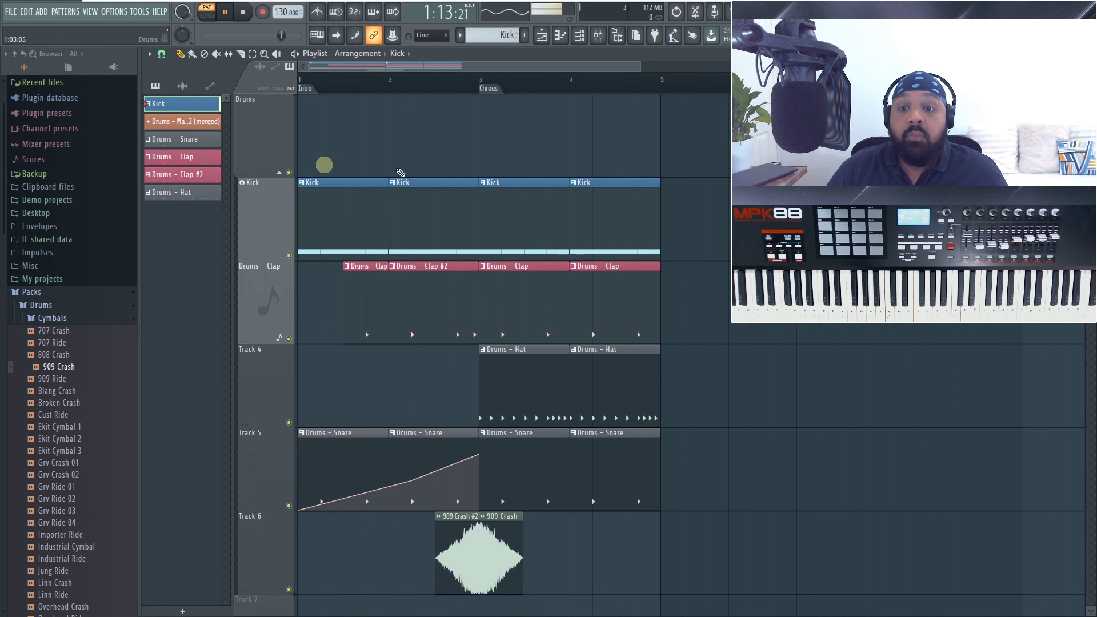
left_click(243, 12)
Step: Set the source pattern of the first clip on the Kick track to Drums - Snare
left_click(301, 183)
mouse_move(396, 219)
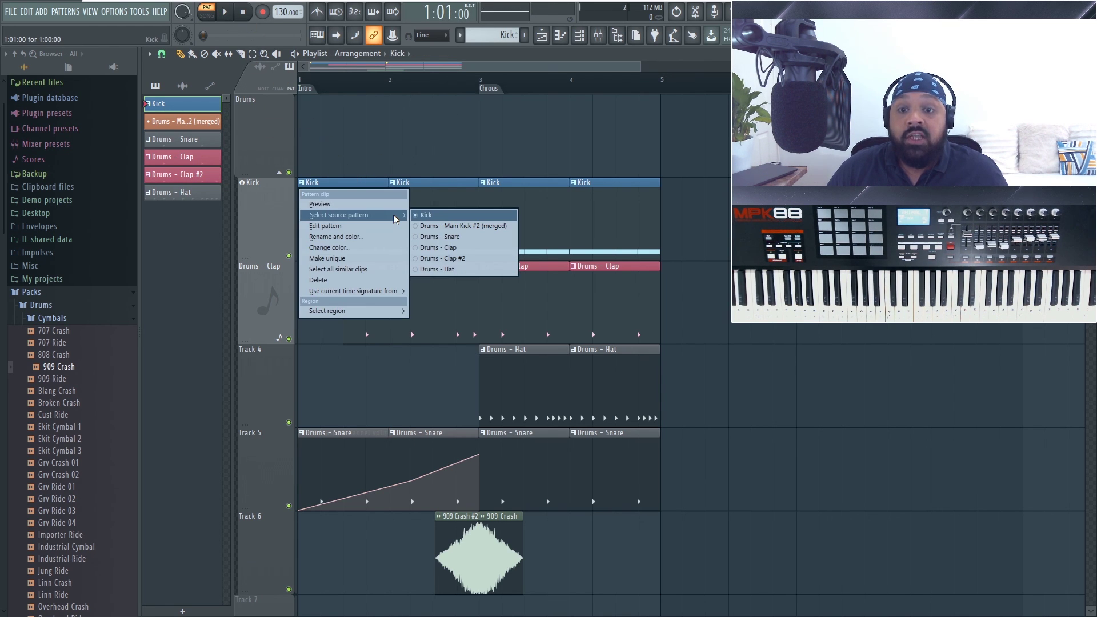
left_click(270, 205)
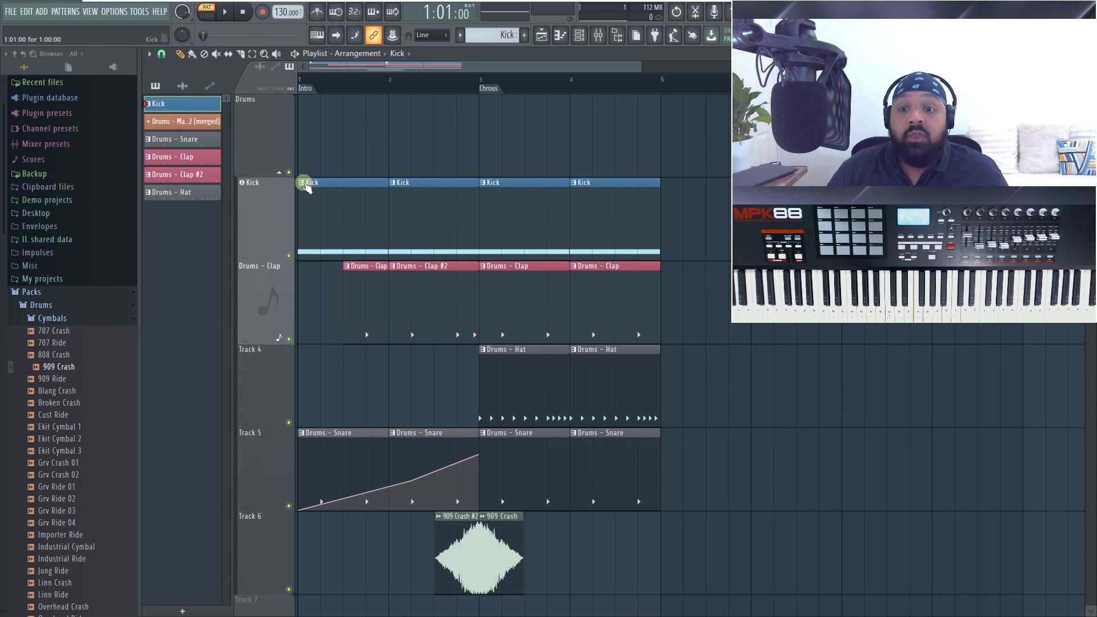
left_click(302, 182)
mouse_move(407, 215)
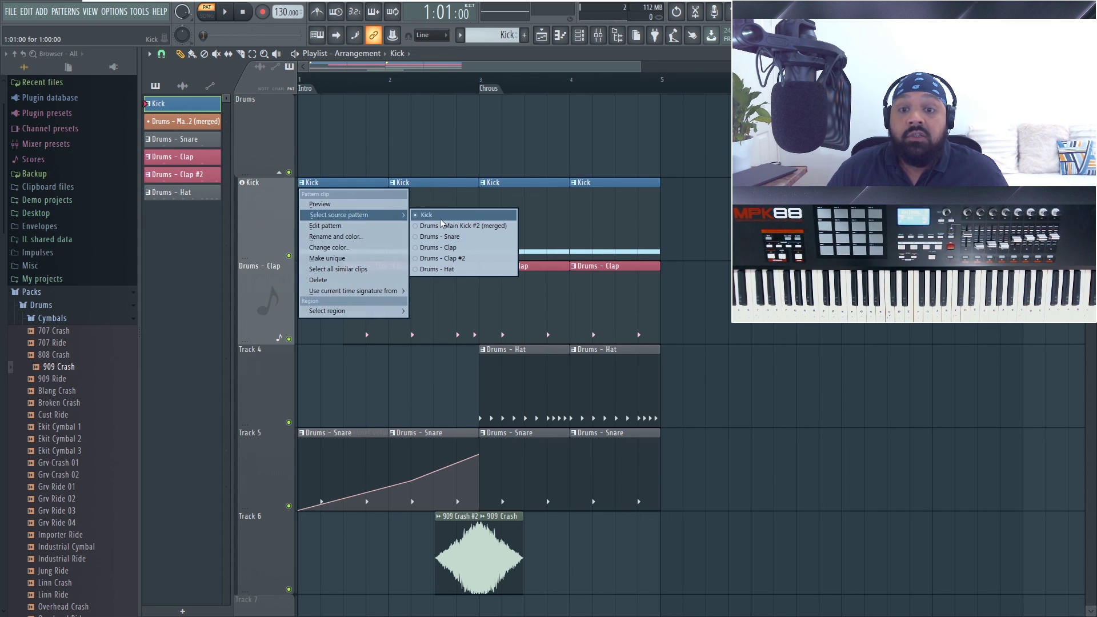
left_click(446, 236)
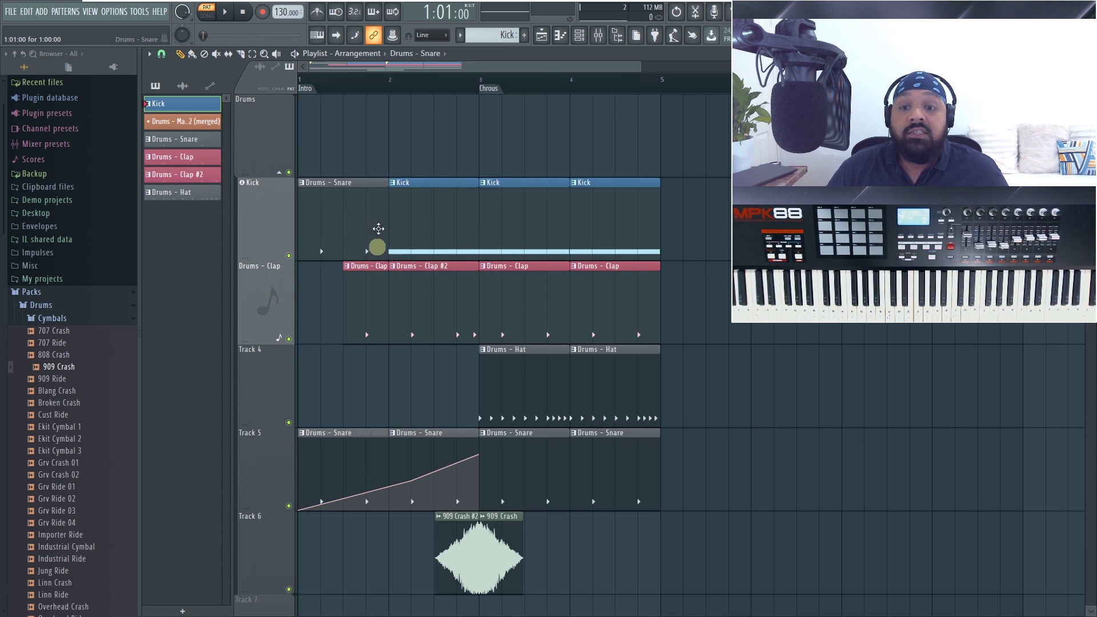
Step: Set the source pattern of the first clip on the Kick track back to Kick
left_click(301, 183)
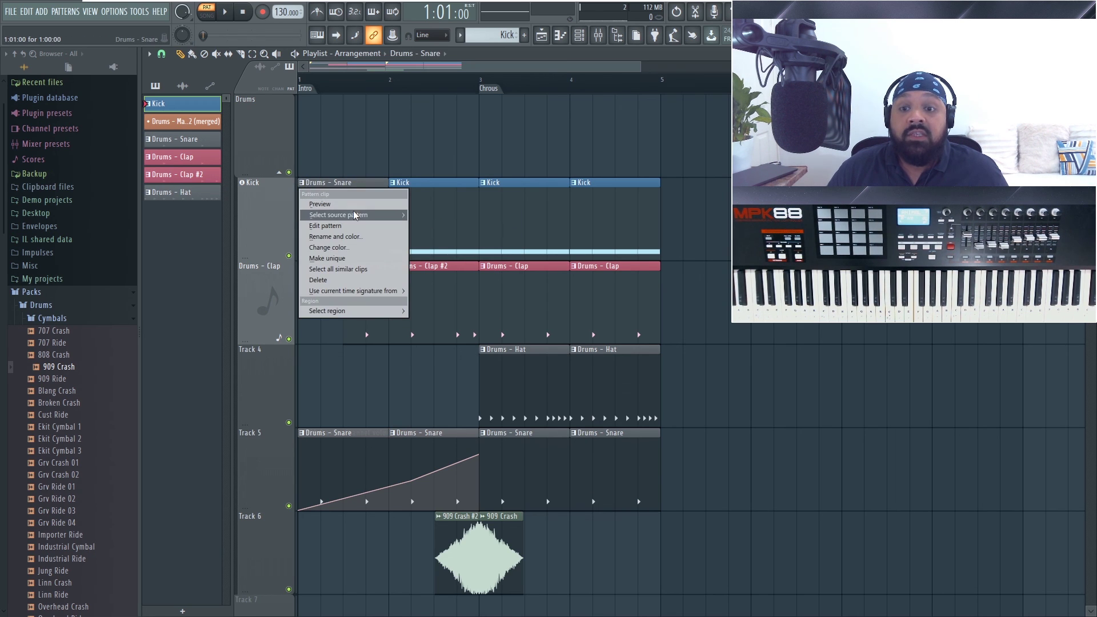
mouse_move(354, 215)
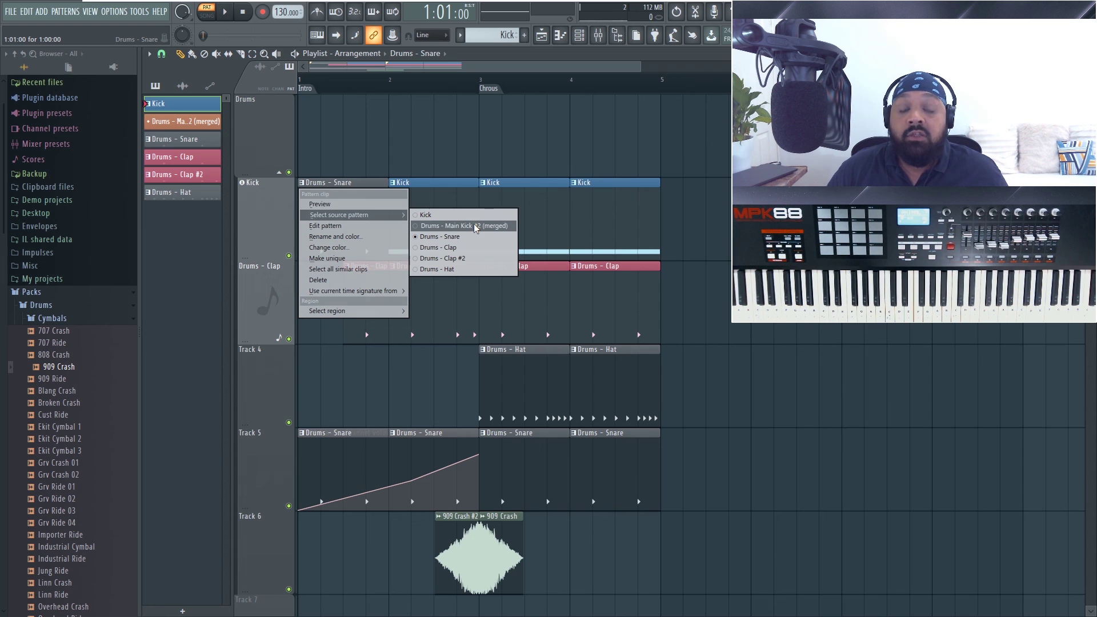
left_click(425, 214)
Step: Open the first Kick clip's pattern for editing in the piano roll and return to the playlist
left_click(301, 182)
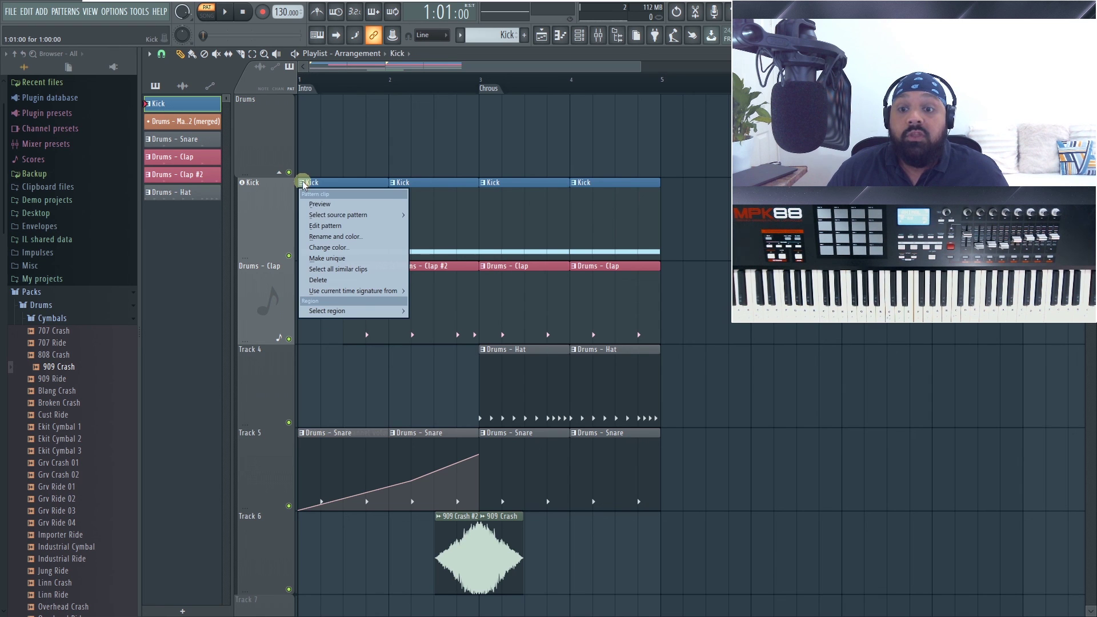
left_click(372, 227)
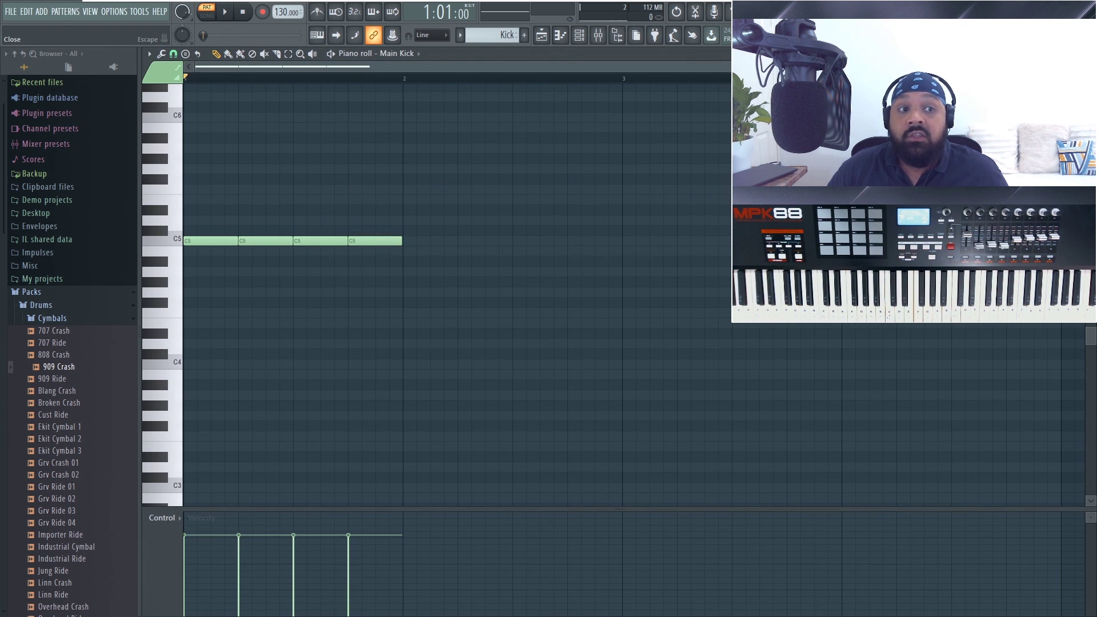
key("Escape")
double_click(329, 209)
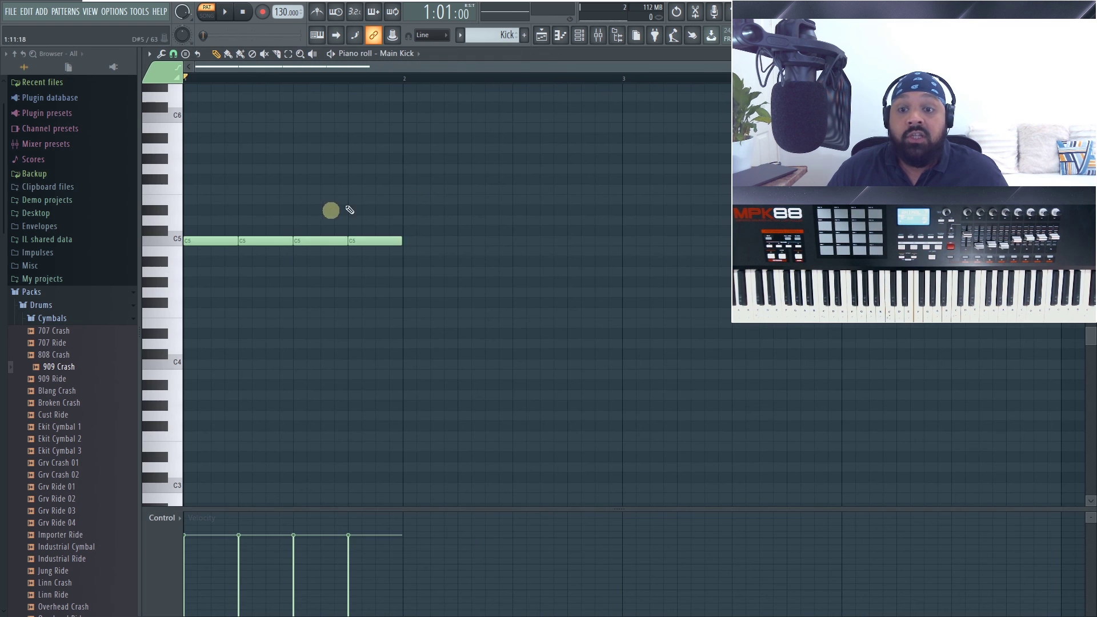
key("Escape")
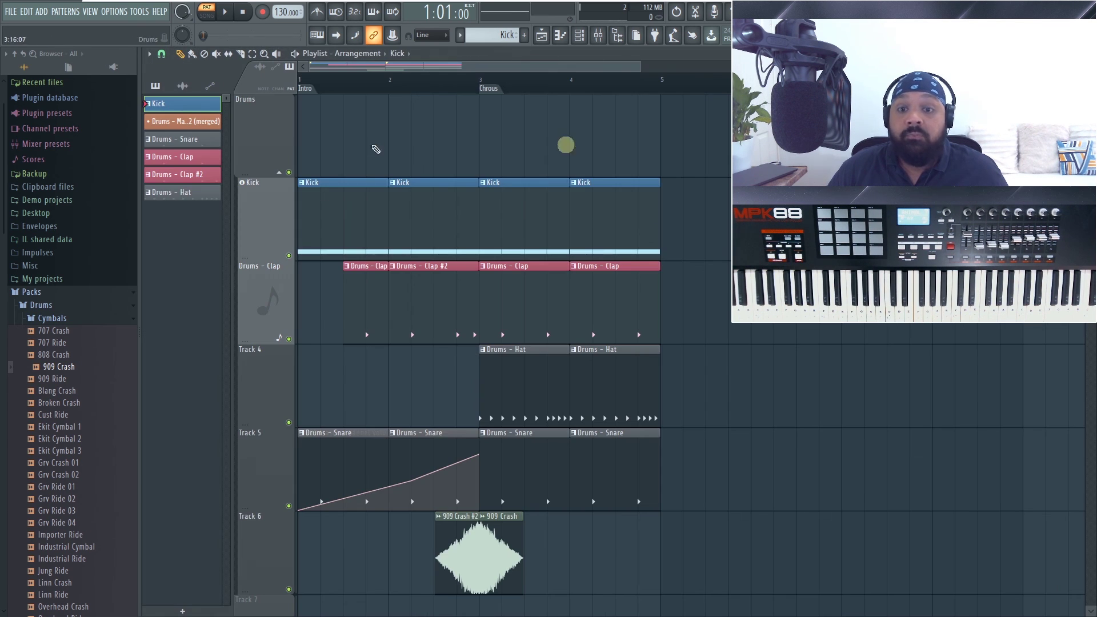
Step: Select all clips similar to the first Kick clip and review its time signature and region options
right_click(300, 189)
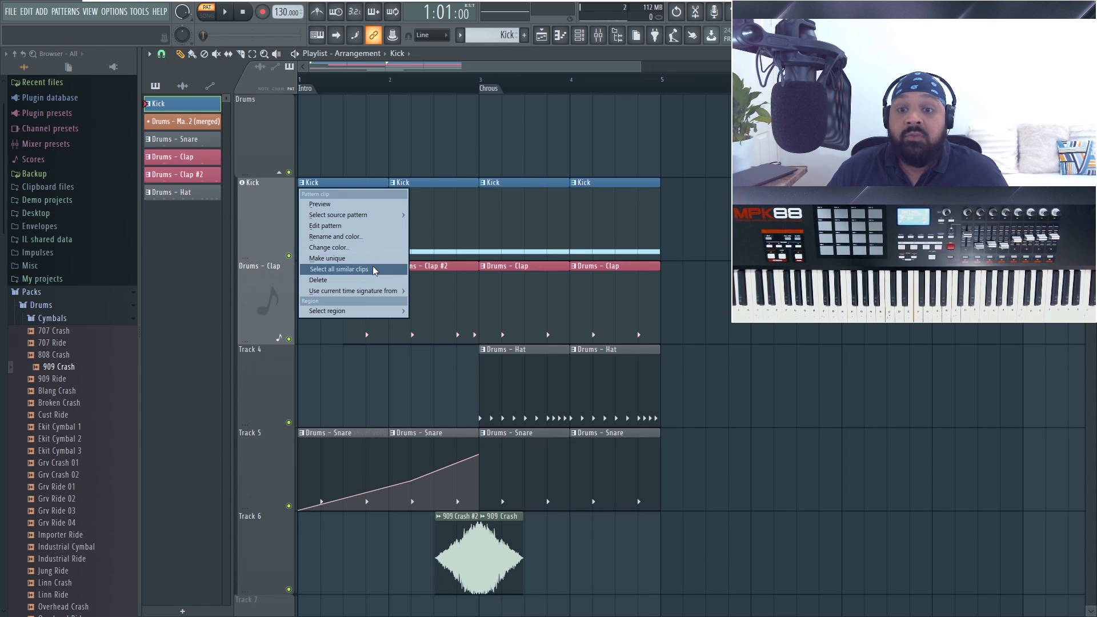
left_click(375, 269)
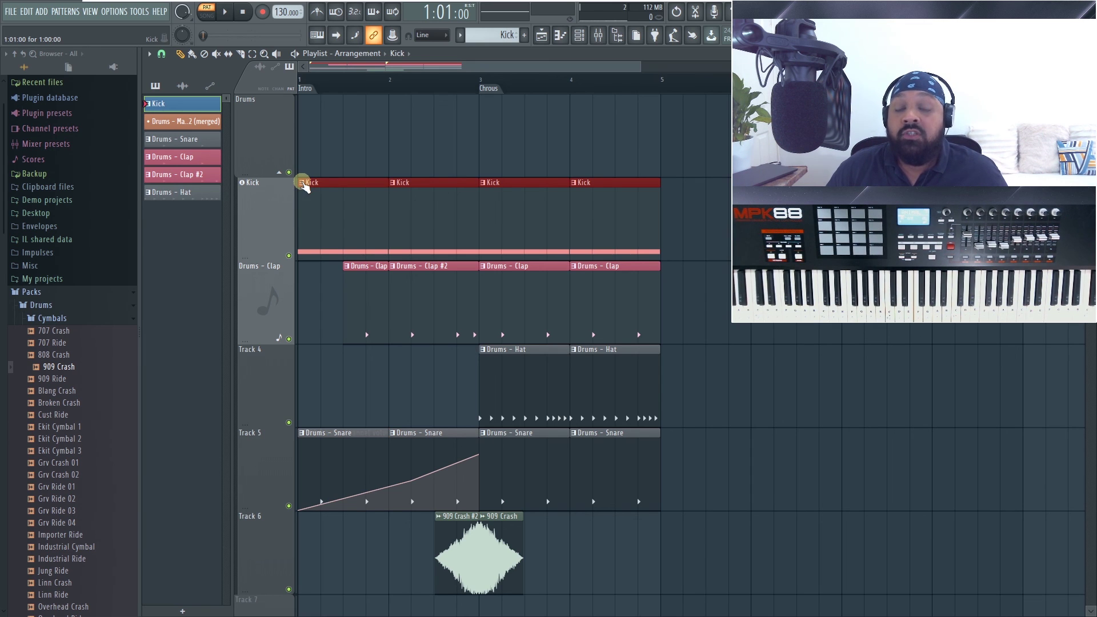
right_click(303, 184)
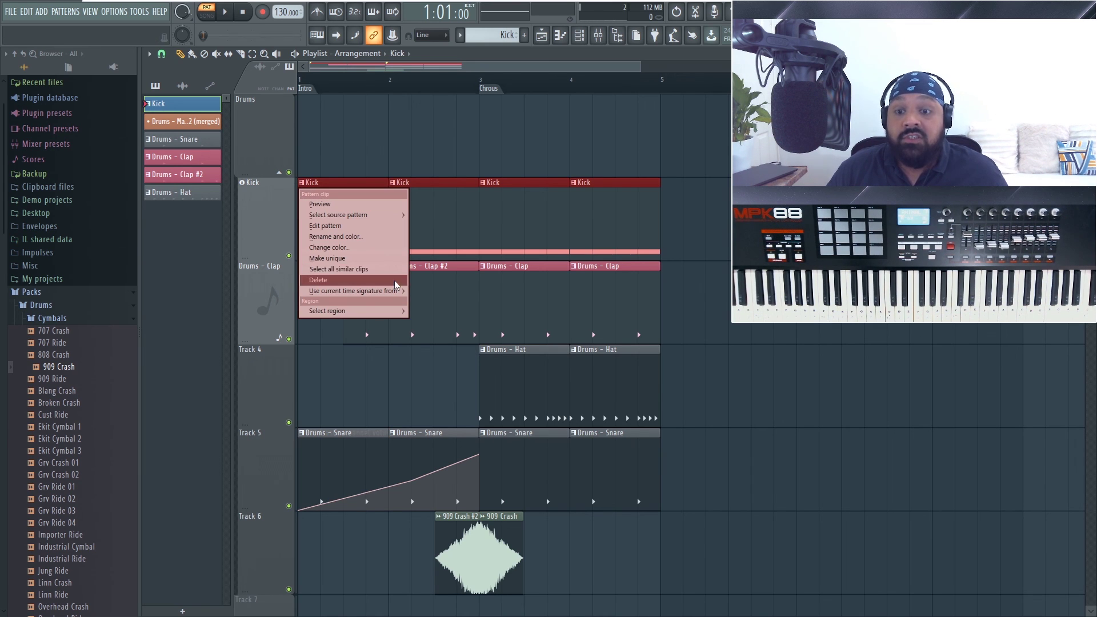
mouse_move(379, 315)
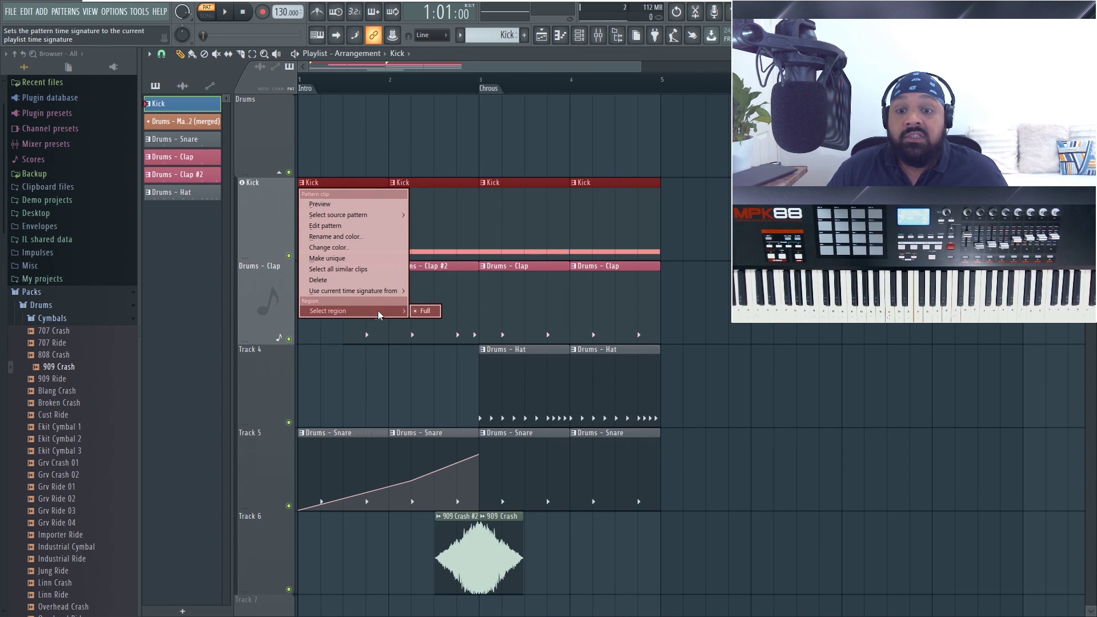
left_click(260, 245)
left_click(396, 158)
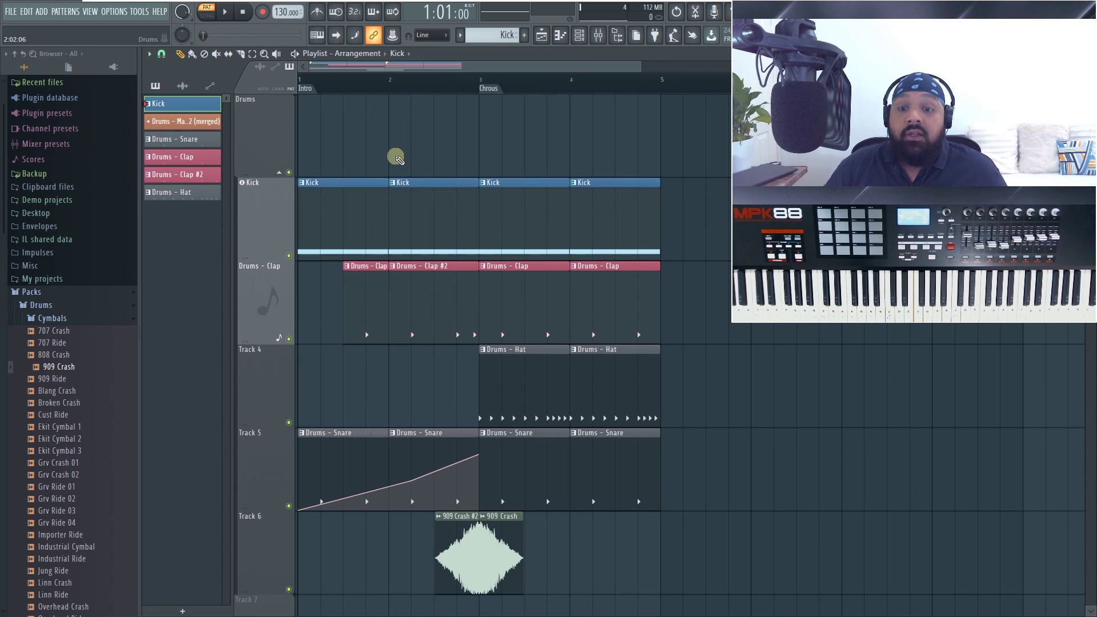
Step: Switch playback to song mode and play the arrangement from the Intro into the Chorus section before stopping
left_click(207, 15)
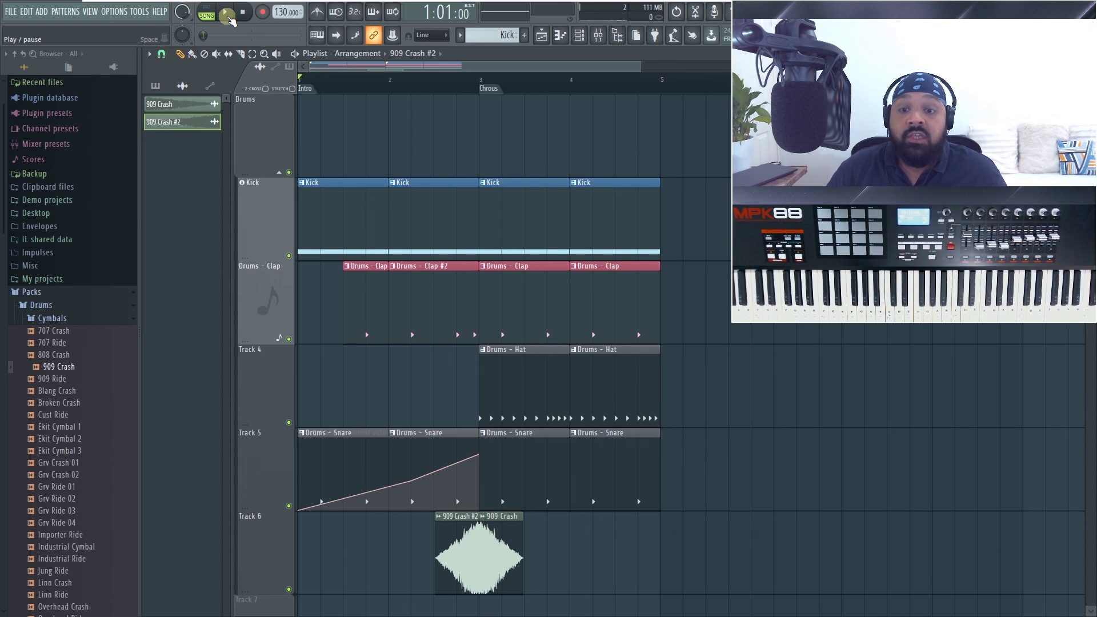
left_click(227, 14)
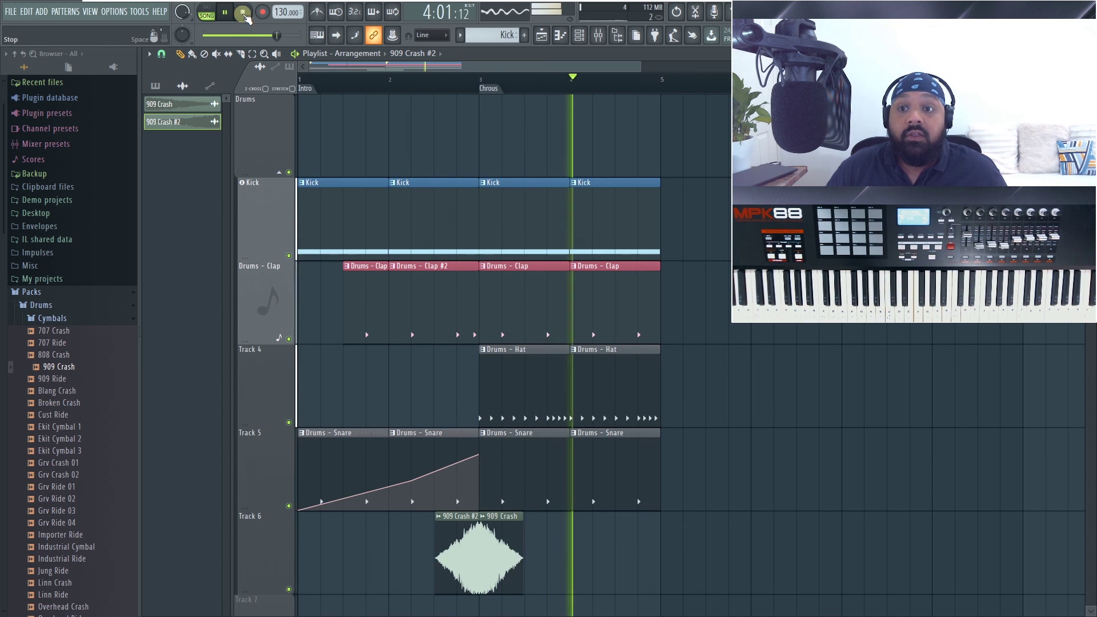
left_click(243, 13)
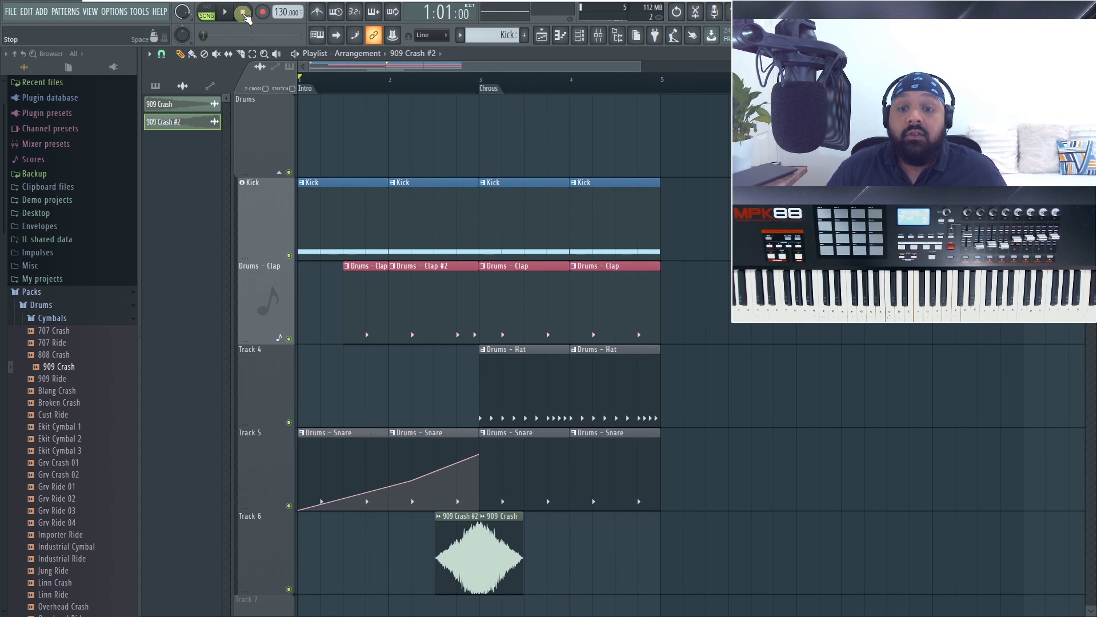